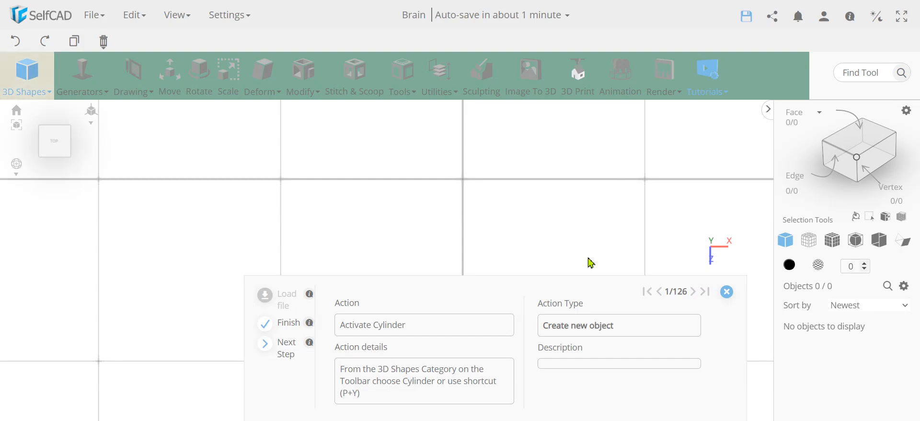
Create a cylinder with top and bottom radius 12.5 and height 3.
left_click_drag(587, 280, 578, 312)
left_click(33, 76)
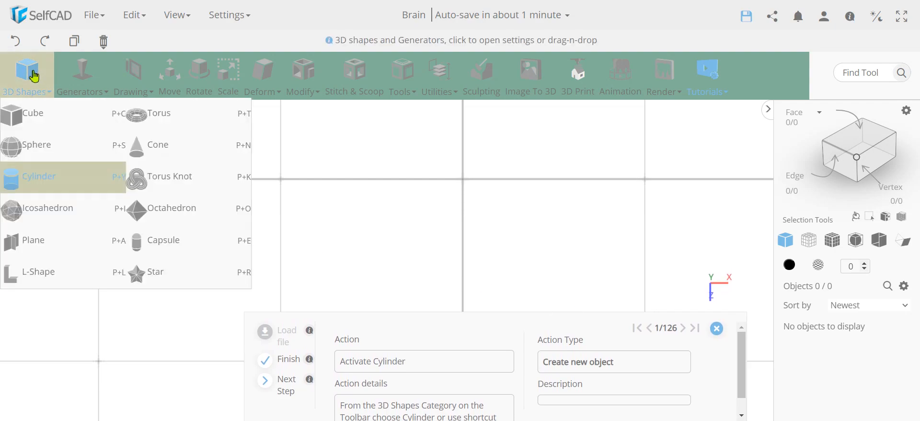
left_click(52, 181)
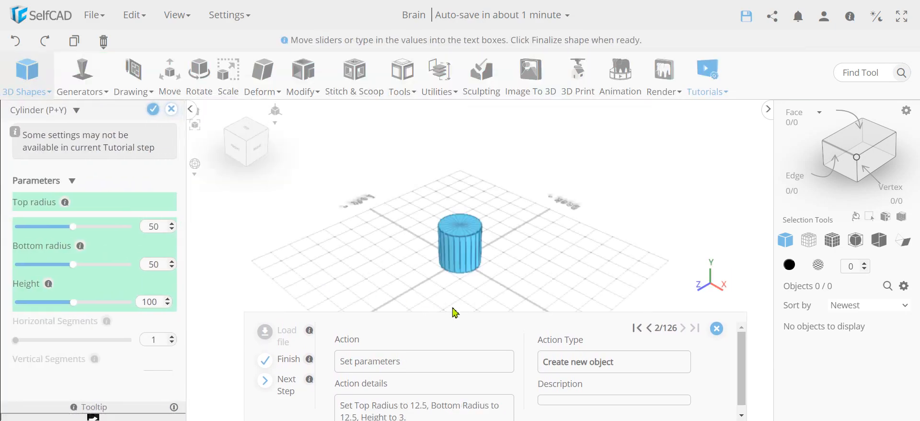
left_click(288, 384)
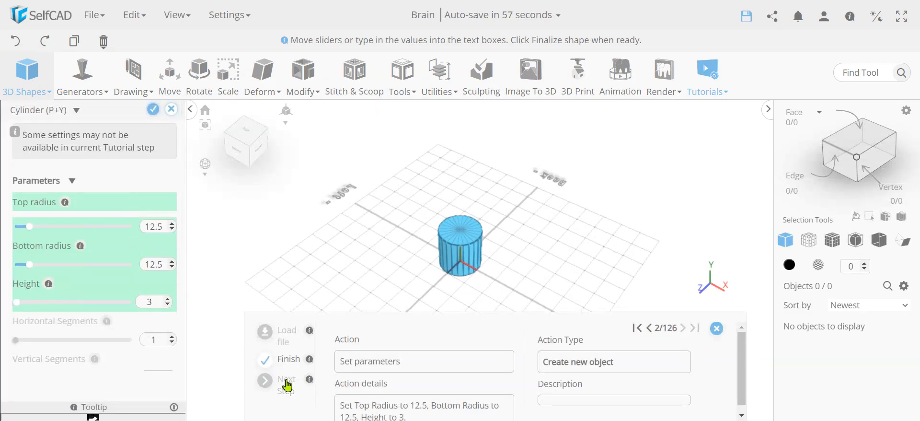
left_click(151, 115)
Display the cylinder in Solid + Wireframe mode.
left_click(36, 85)
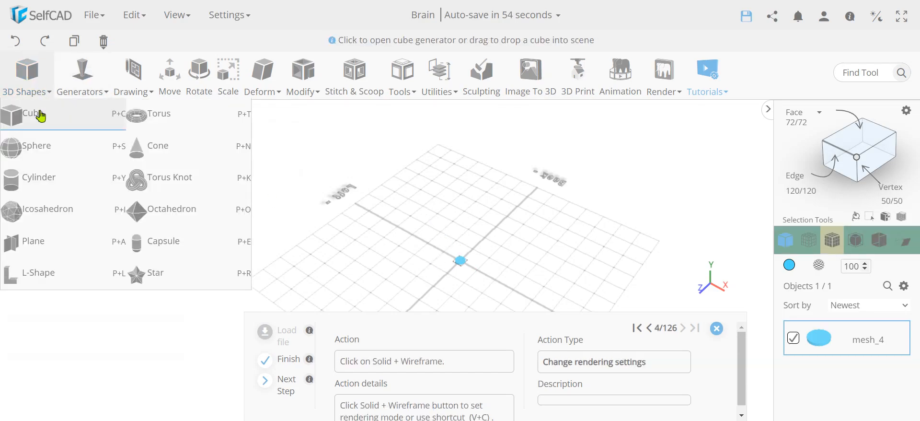
scroll(466, 264, "up", 8)
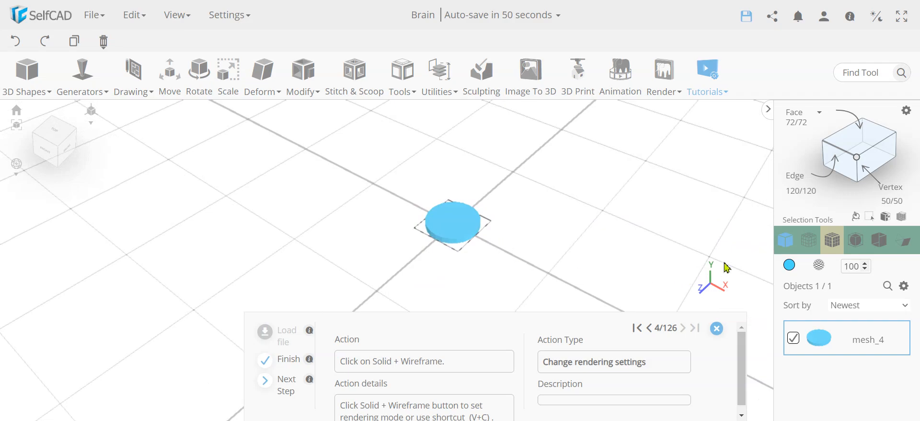
left_click(832, 240)
Scale the cylinder to a Z size of 32, keeping the other dimensions, and finish the scaling.
key("s")
right_click_drag(422, 268, 485, 261)
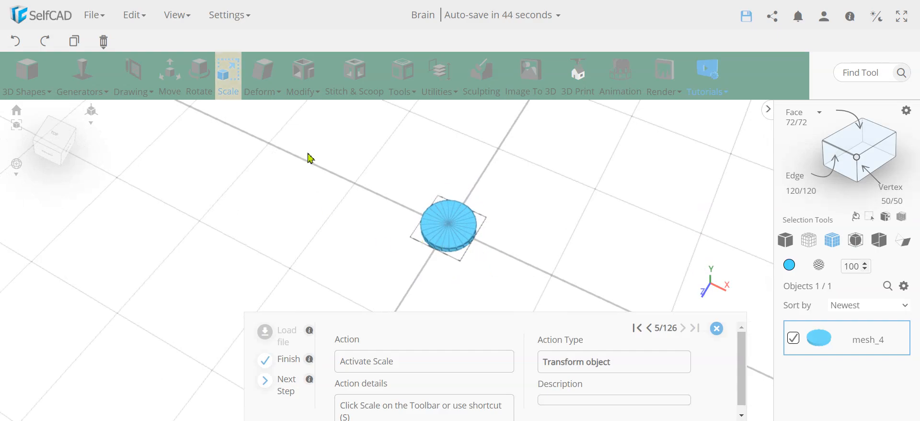
left_click(228, 75)
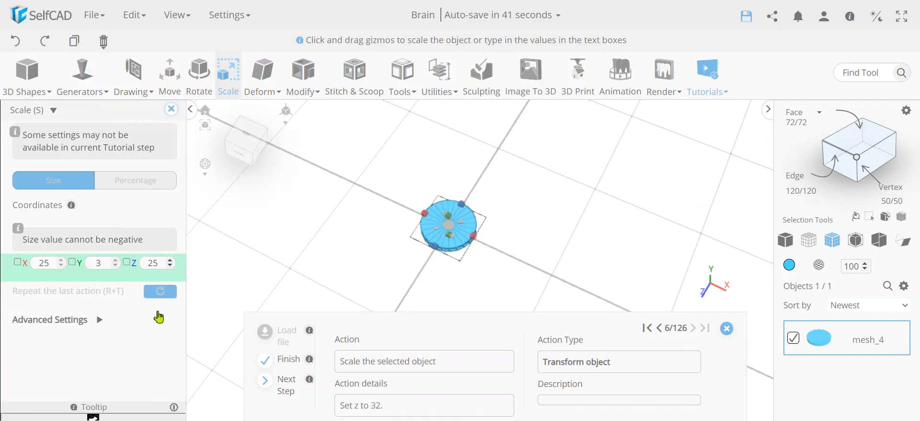
double_click(154, 263)
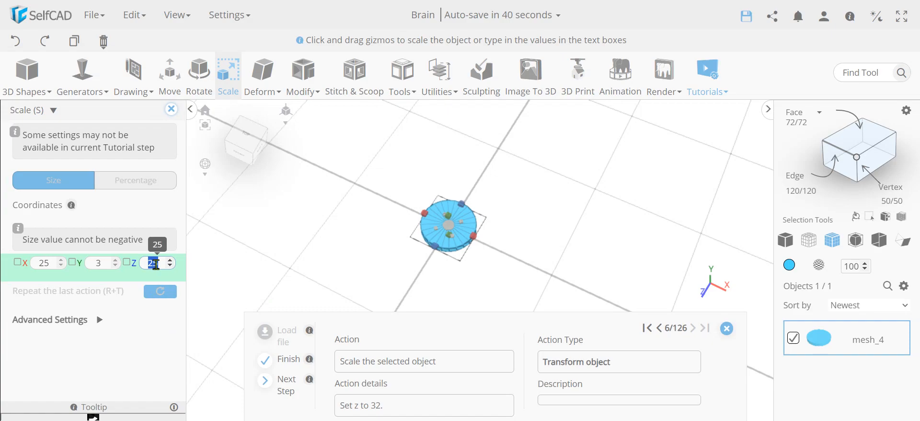
type("32")
key("Return")
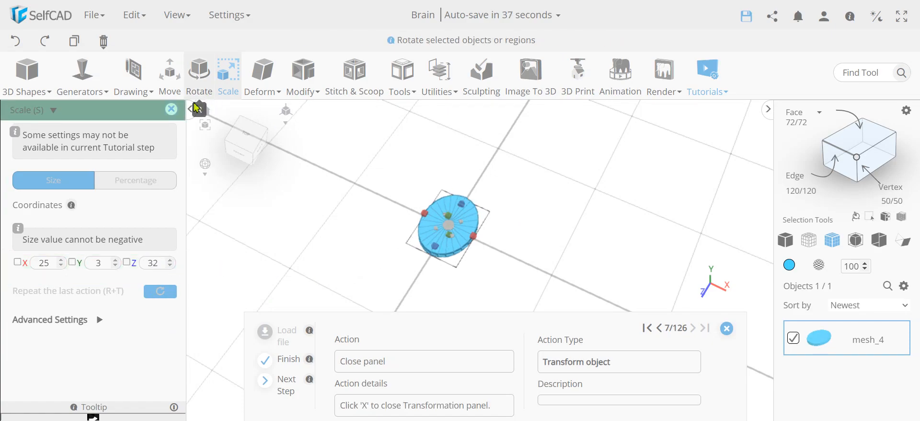
left_click(171, 110)
Delete the top and bottom cap polygons of the flat cylinder using polygon selection.
left_click_drag(470, 261, 446, 224)
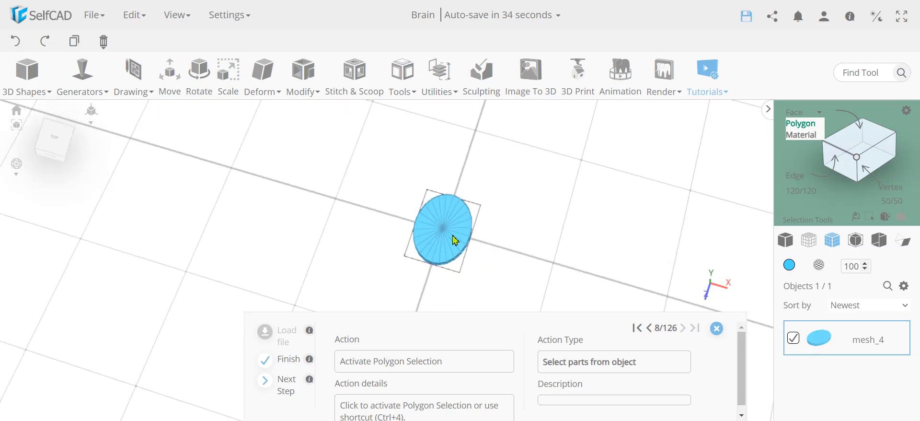
left_click(855, 144)
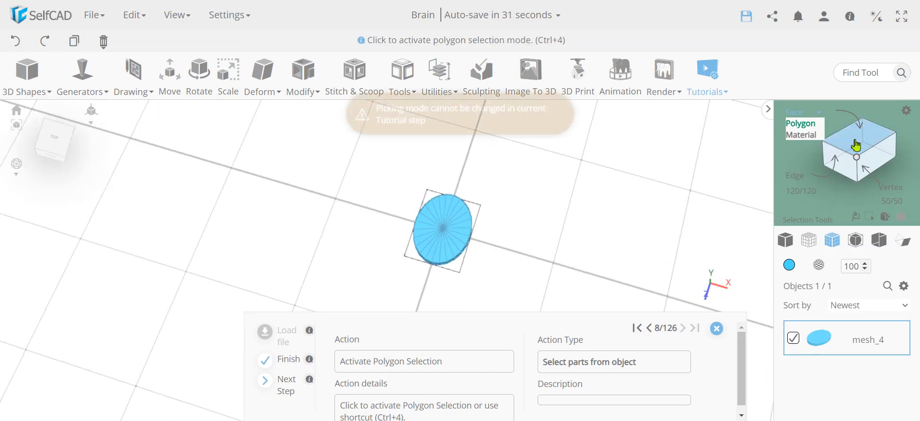
left_click(795, 126)
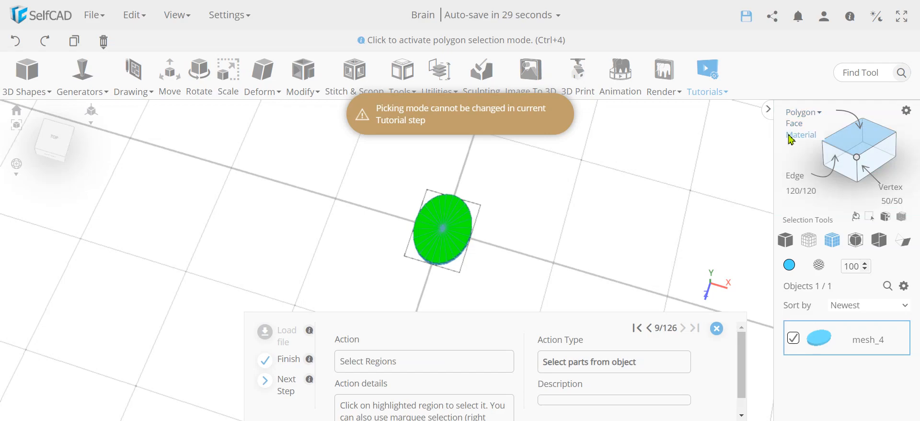
left_click(444, 227)
left_click_drag(348, 237, 378, 178)
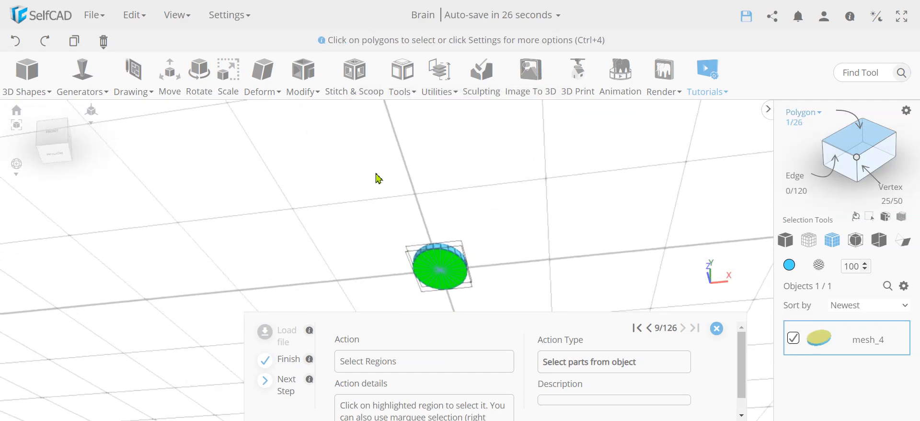
left_click(443, 281)
left_click_drag(601, 214, 611, 280)
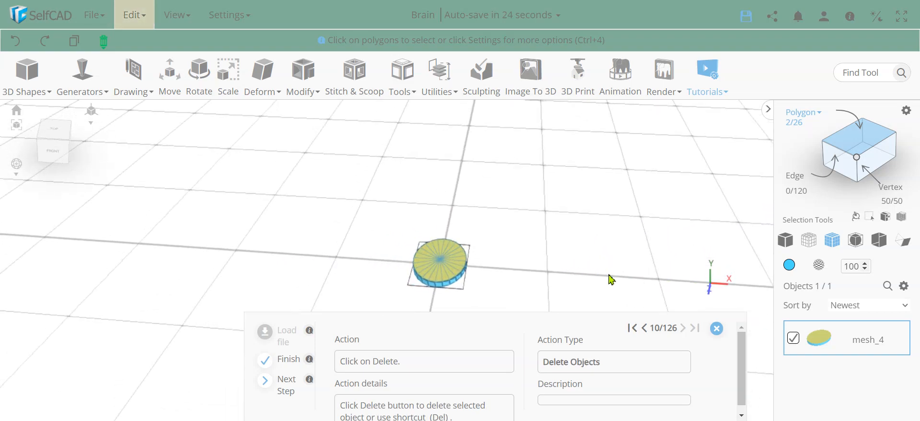
key("Delete")
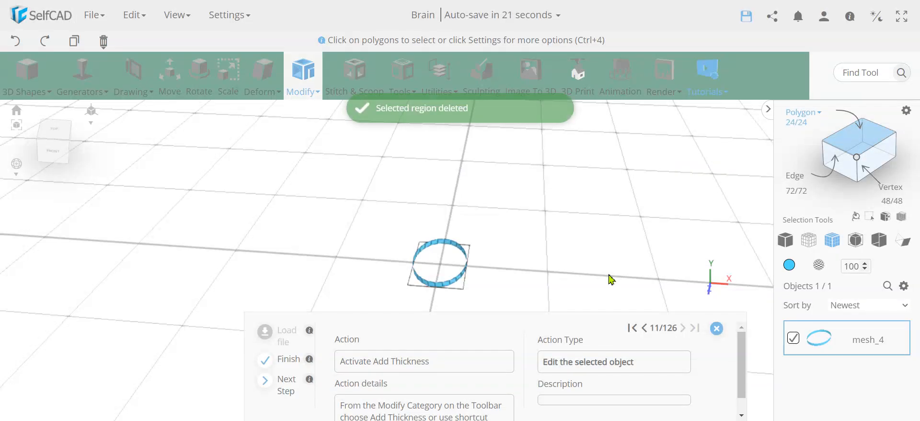
Add a thickness of -3 to the open oval band and finalize it.
left_click_drag(518, 289, 401, 140)
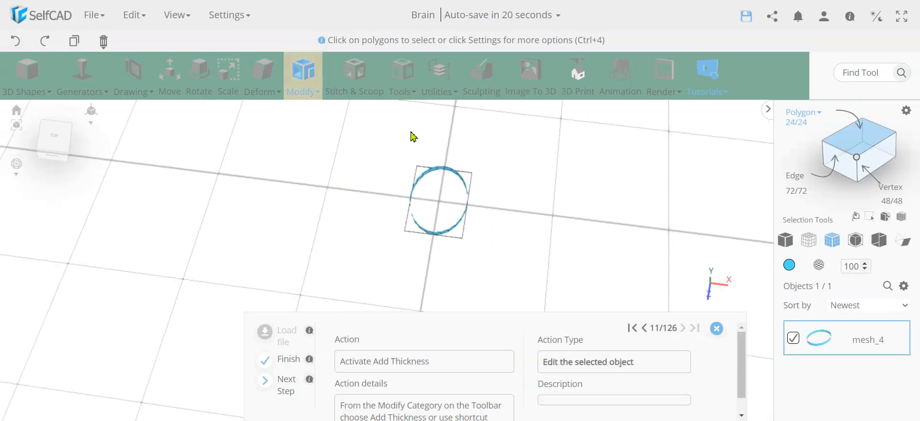
left_click_drag(465, 221, 485, 203)
scroll(485, 203, "up", 3)
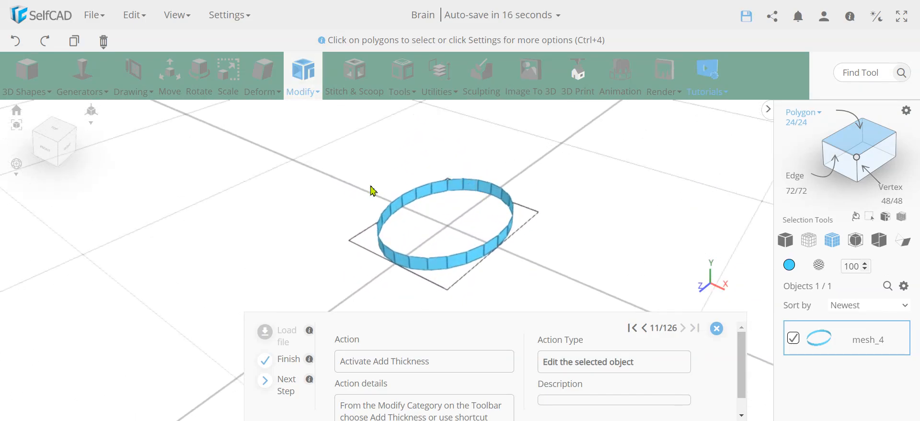
left_click_drag(356, 281, 460, 259)
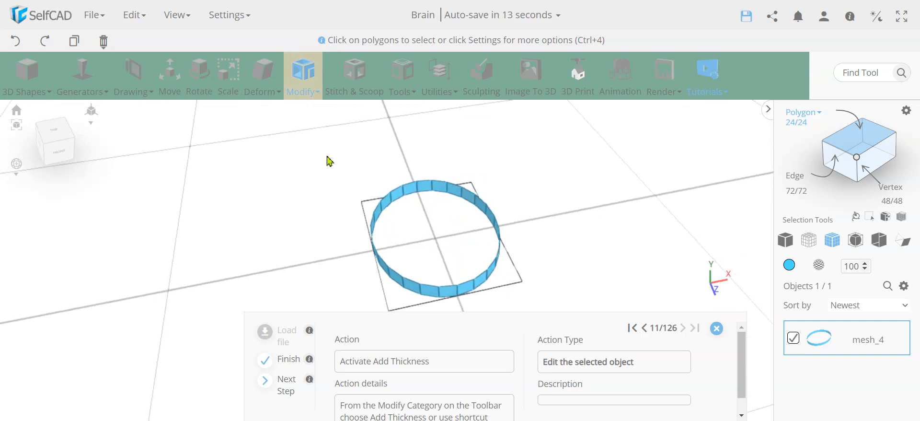
left_click(304, 75)
left_click(335, 167)
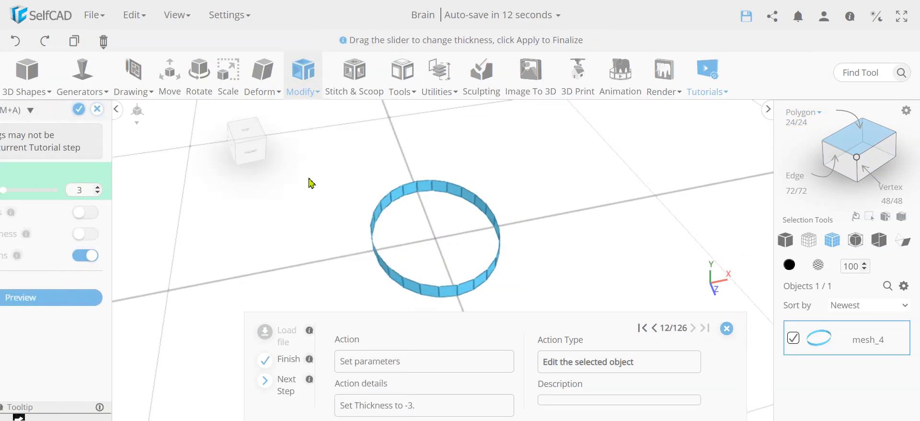
double_click(159, 189)
type("-3")
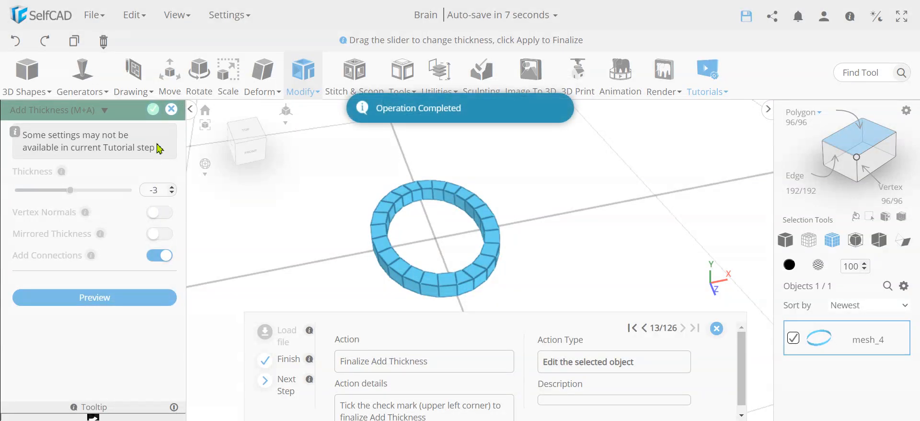
left_click(153, 110)
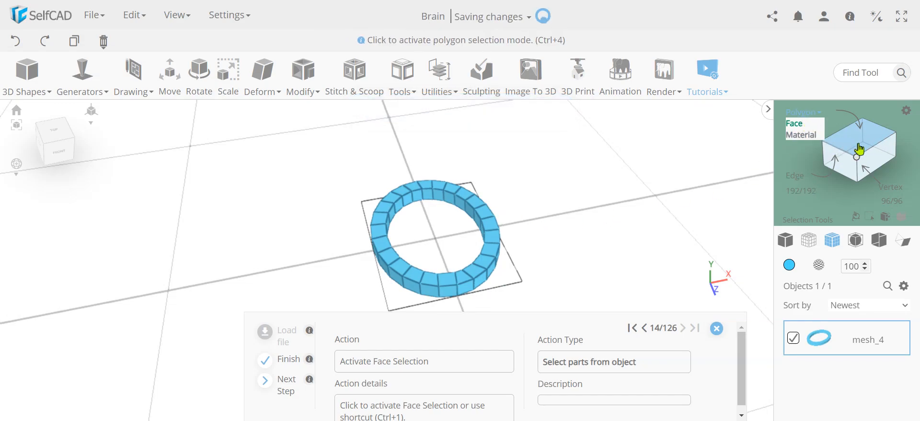
Using face selection, inset the two highlighted outer faces on the ring's front side by 0.2.
left_click(796, 124)
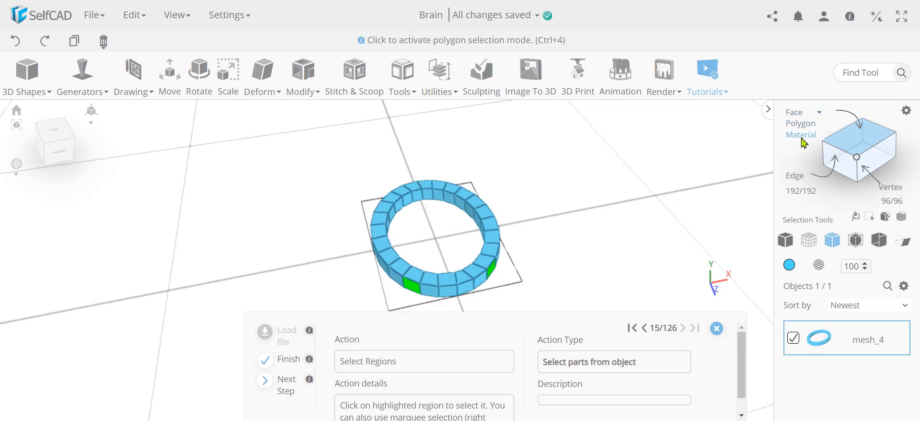
left_click_drag(565, 264, 545, 242)
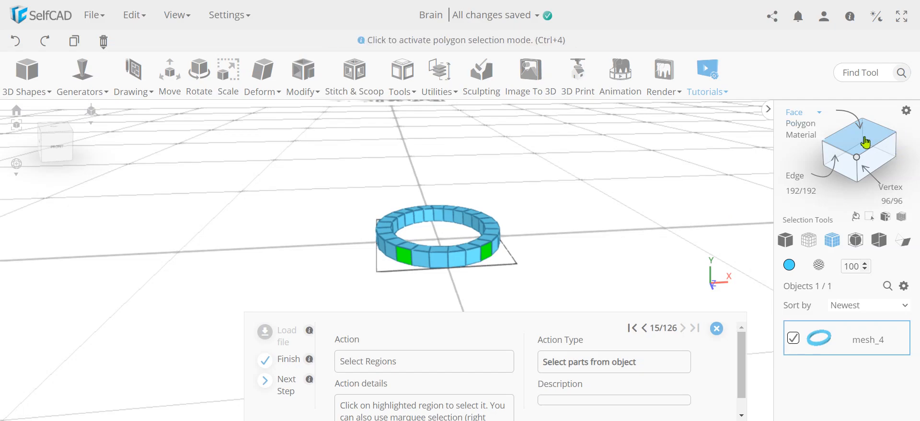
left_click(405, 263)
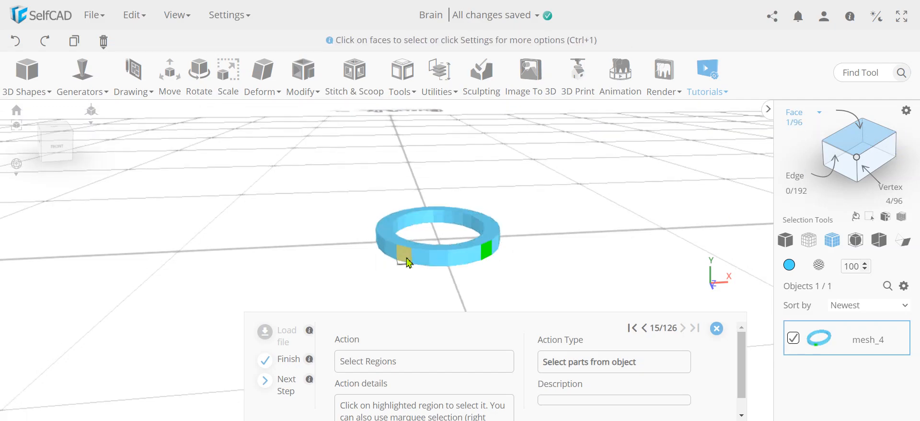
left_click(490, 259)
left_click_drag(509, 268, 310, 226)
left_click(307, 86)
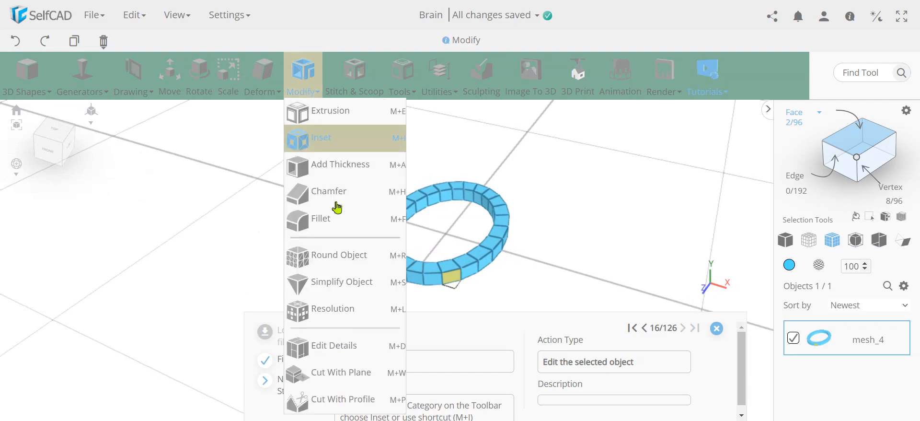
left_click(316, 134)
scroll(547, 264, "down", 3)
right_click_drag(558, 250, 562, 213)
left_click_drag(502, 268, 553, 262)
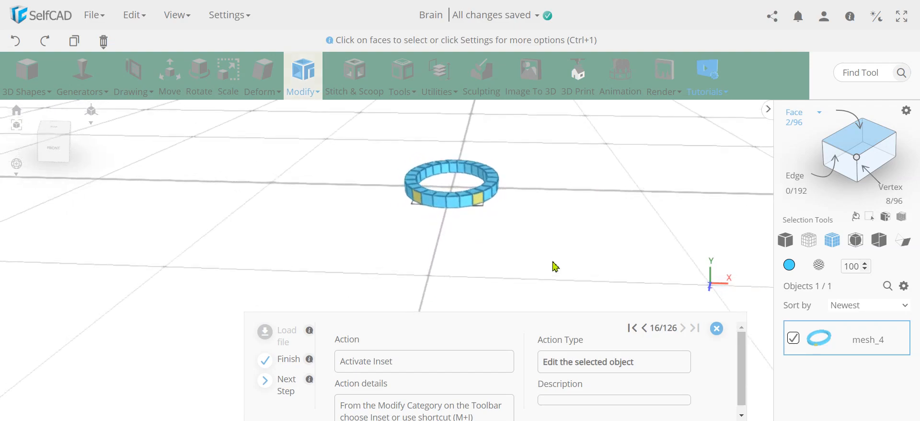
left_click(297, 91)
left_click(332, 146)
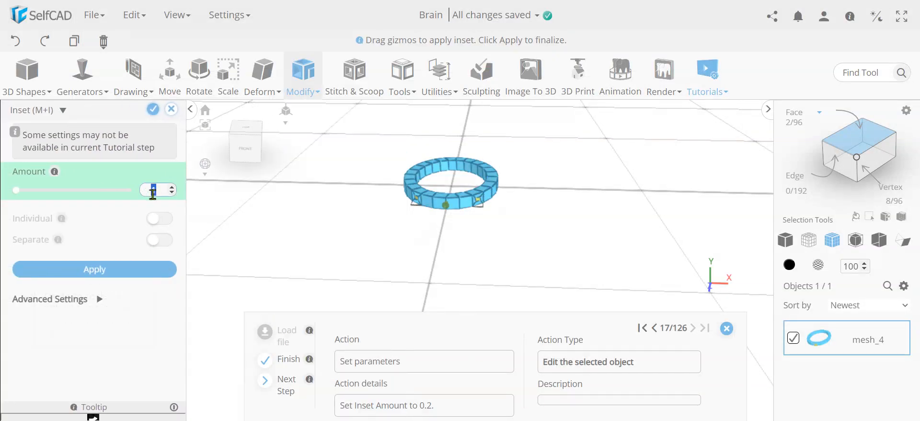
type(".2")
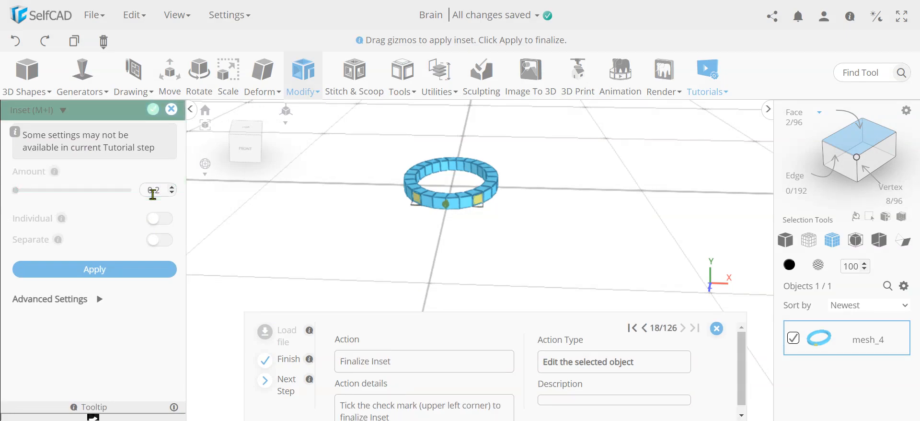
scroll(474, 208, "up", 5)
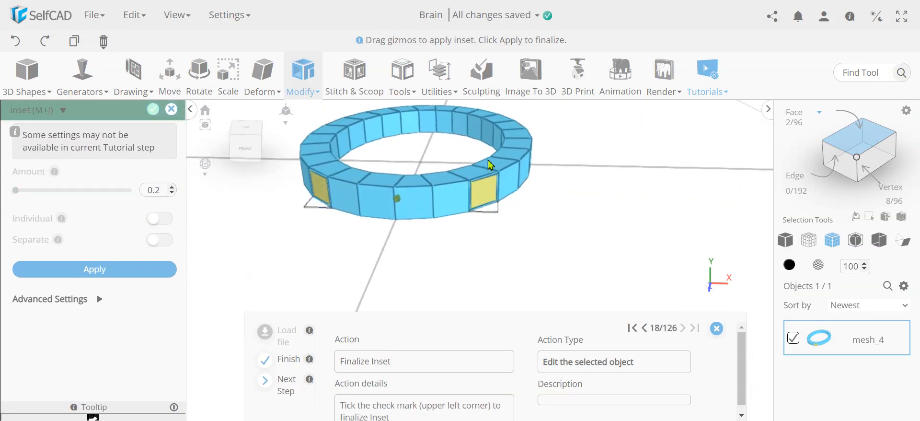
left_click(153, 116)
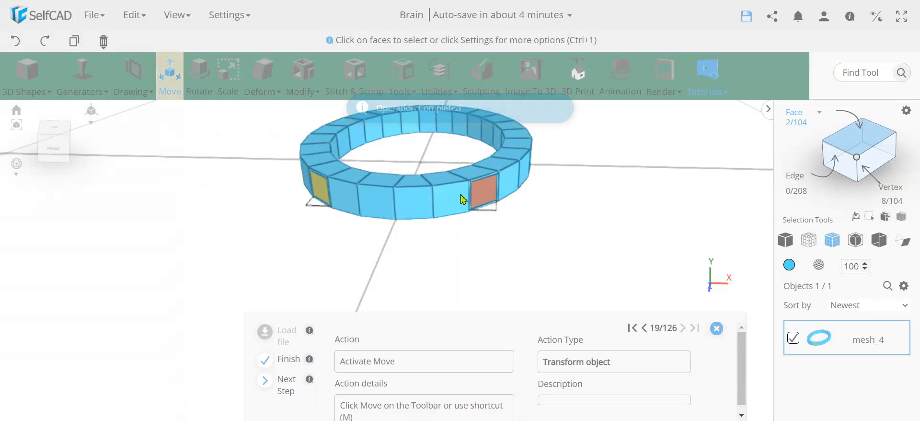
Move the two selected faces to Z 25 to pull two arms out of the ring.
left_click(173, 85)
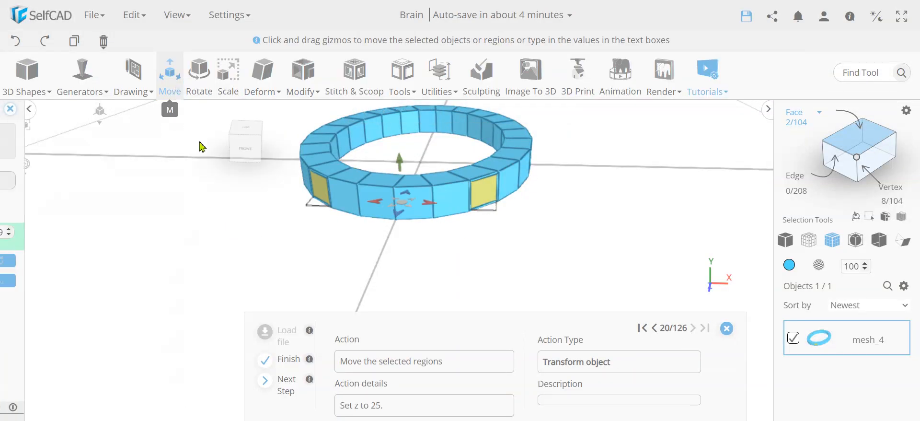
left_click(147, 234)
type("25")
key("Return")
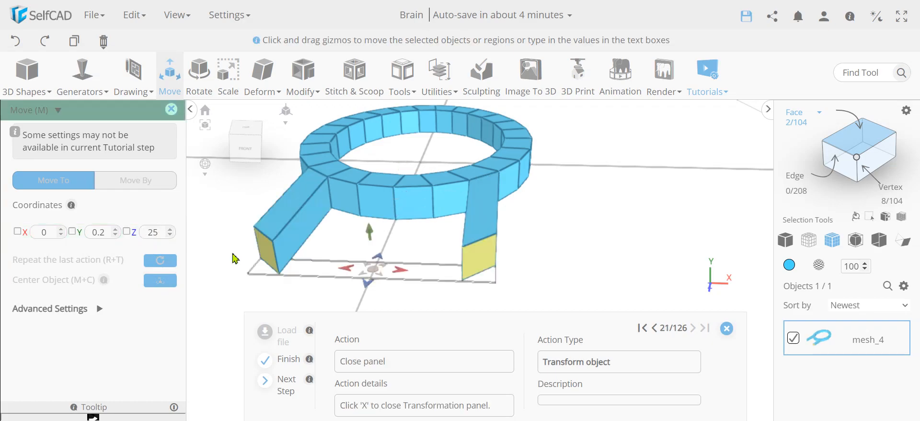
left_click(172, 110)
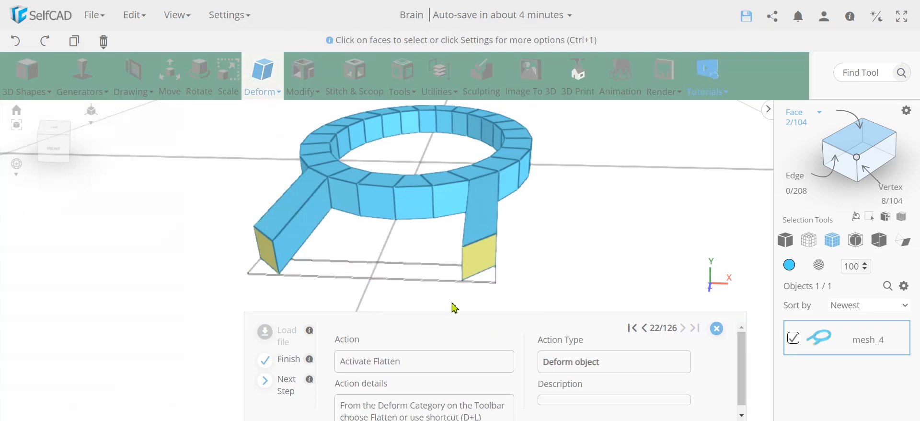
Flatten the selected end faces of the two arms with the Flatten tool, setting Z to 0.
left_click(262, 71)
left_click_drag(349, 273, 425, 263)
left_click_drag(525, 235, 502, 260)
mouse_move(273, 82)
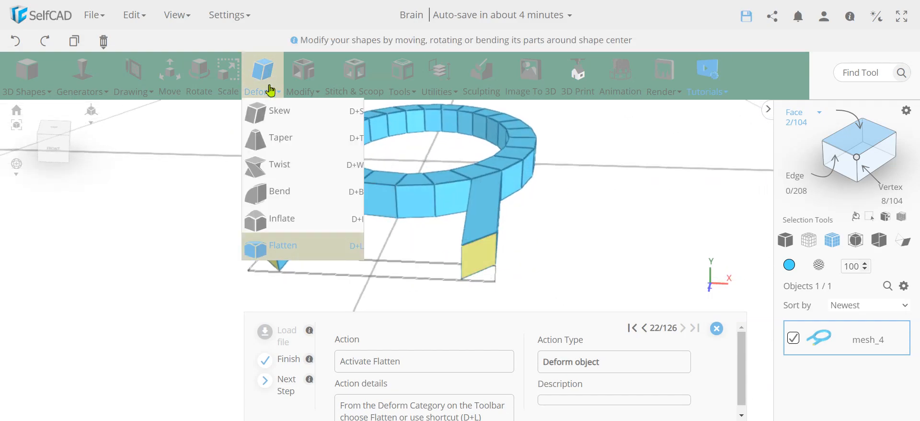
left_click(278, 250)
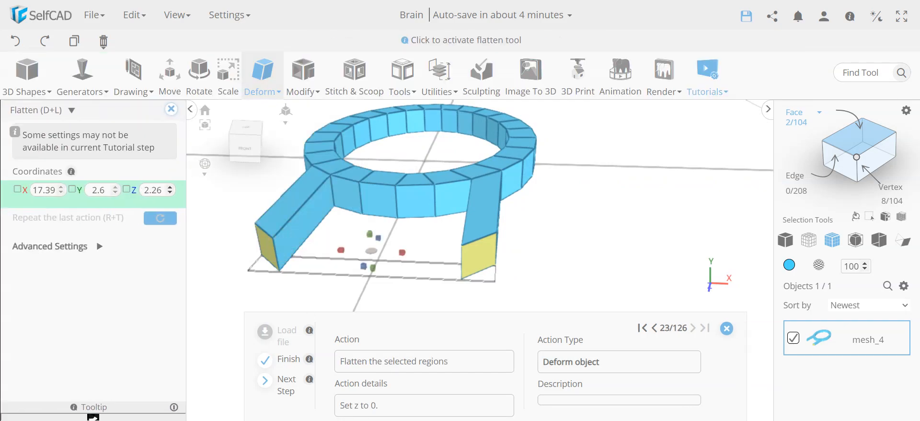
left_click(152, 195)
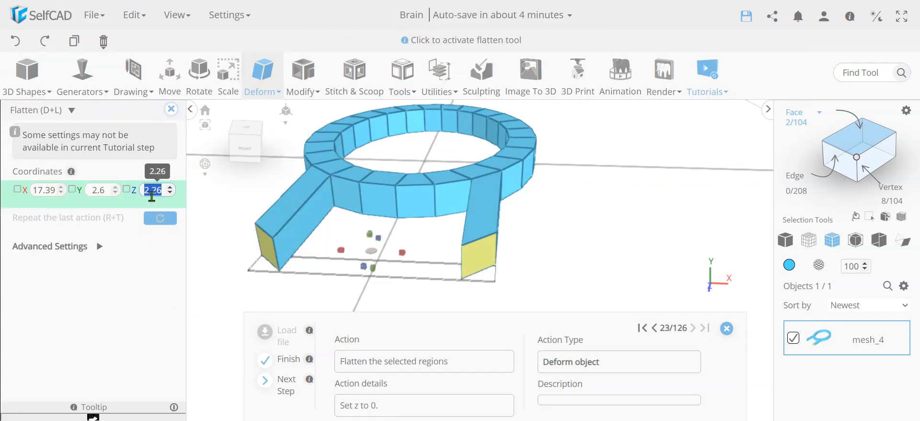
type("0")
key("Return")
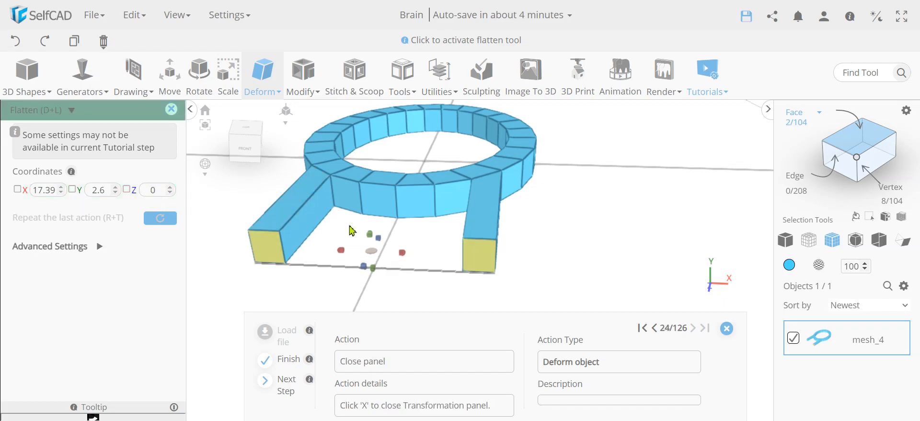
left_click(172, 110)
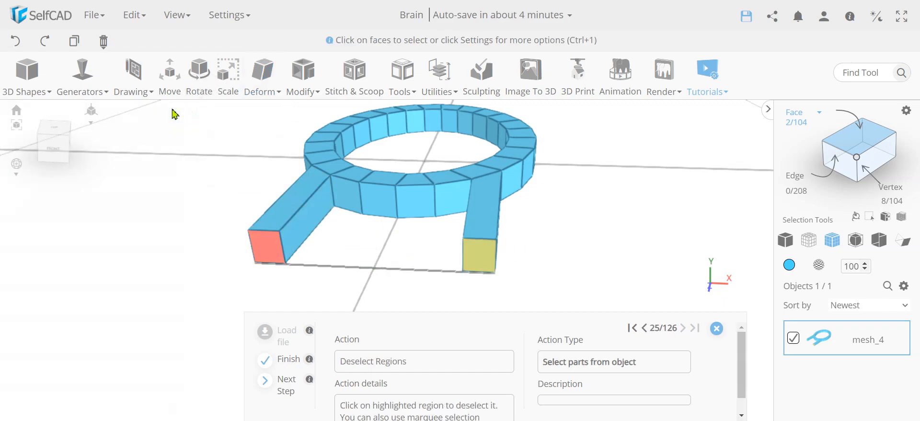
Deselect the left arm's end face and move the right arm's end face to X 2.
left_click_drag(316, 266, 362, 250)
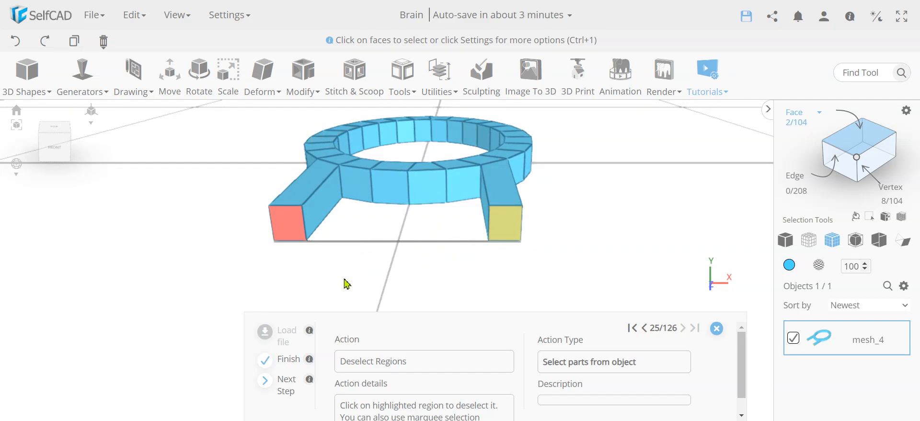
left_click(296, 240)
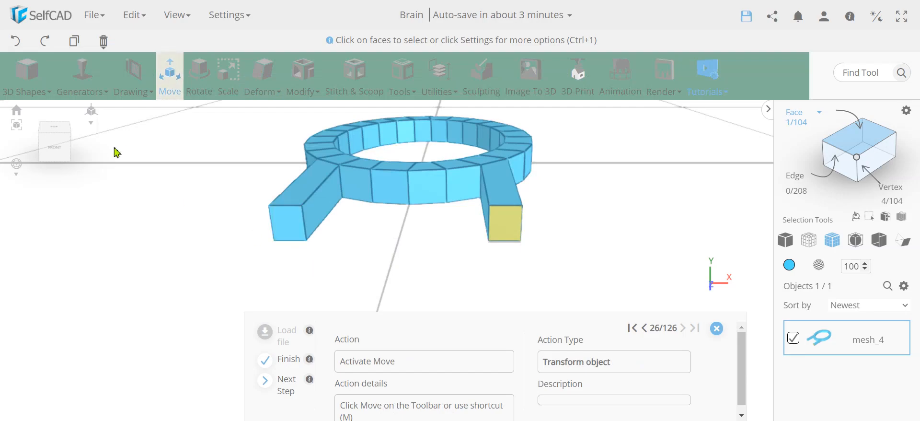
left_click(168, 90)
left_click(168, 90)
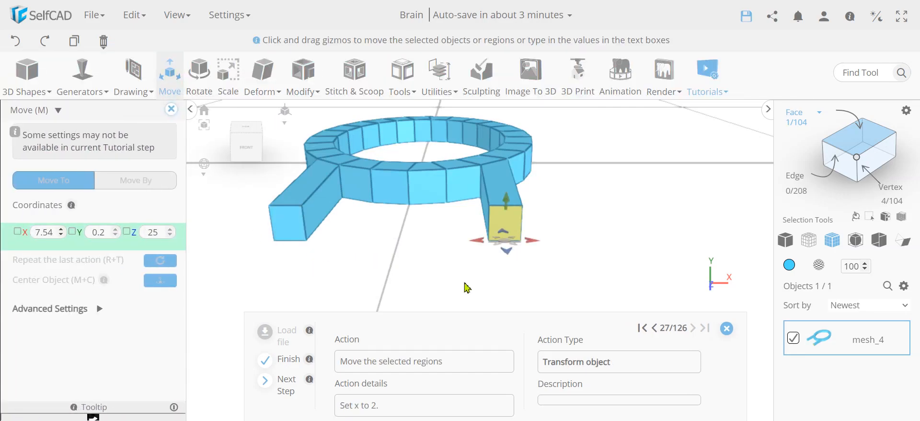
double_click(45, 233)
type("2")
key("Return")
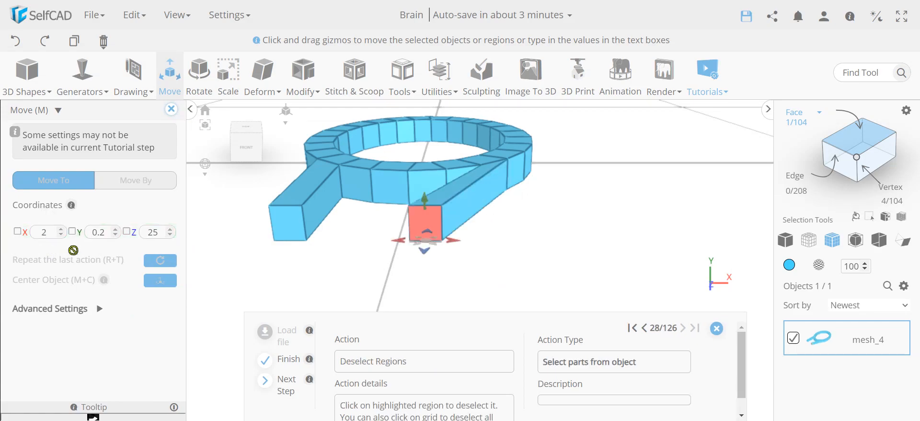
Switch the selection to the left arm's end face and move it to X -2.
left_click(427, 222)
left_click(279, 237)
double_click(38, 235)
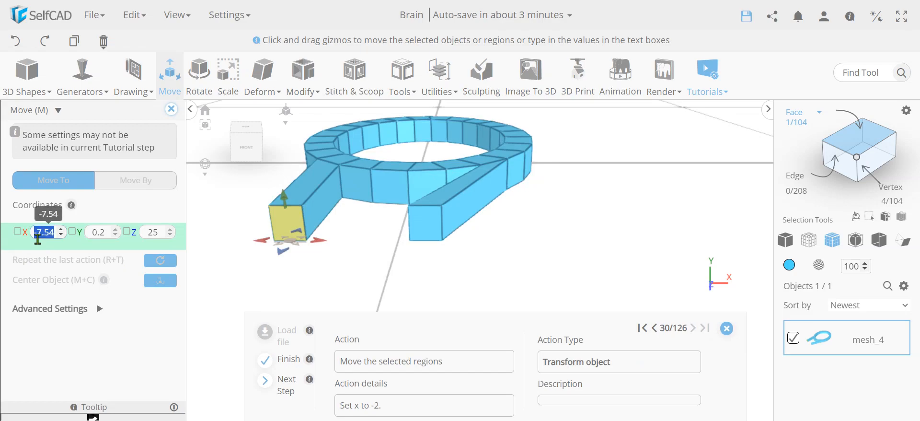
type("-2")
key("Return")
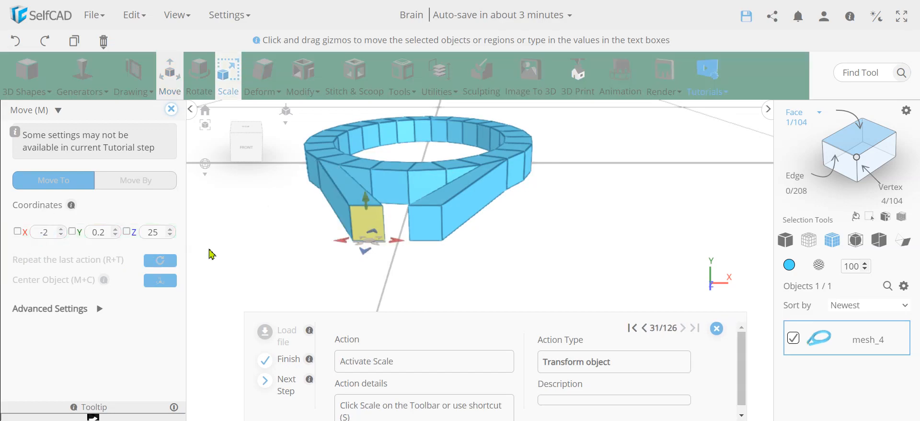
Scale the left arm's selected end face to an X size of 1.
left_click_drag(418, 257, 433, 257)
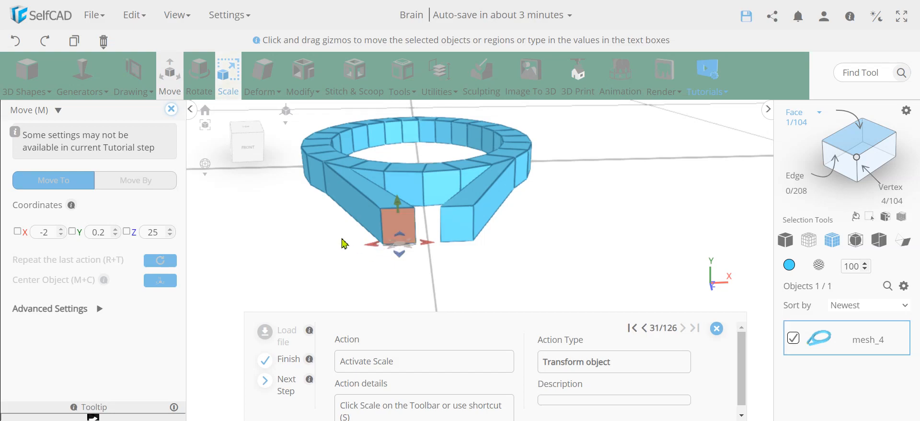
right_click_drag(588, 264, 595, 279)
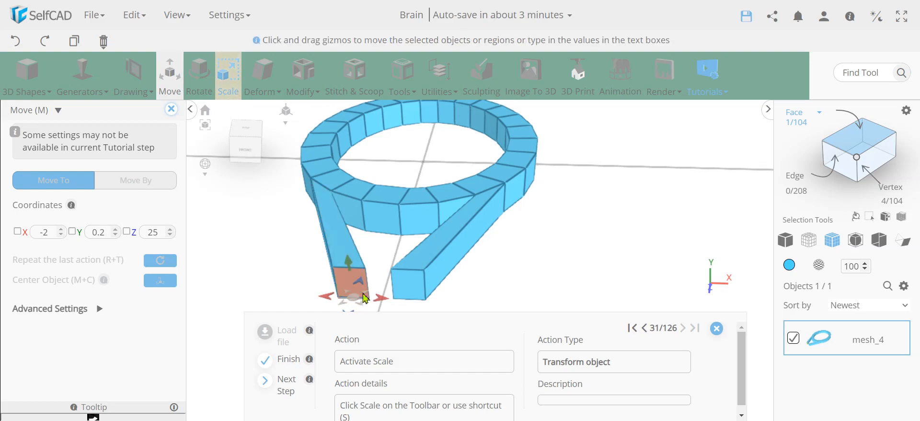
left_click(236, 85)
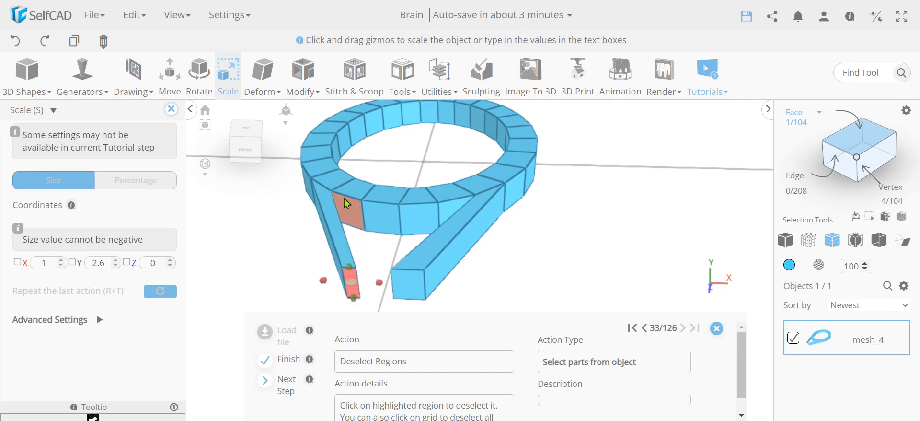
Select the right arm's end face instead, scale it to an X size of 1, and clear the selection.
left_click(355, 278)
left_click(407, 293)
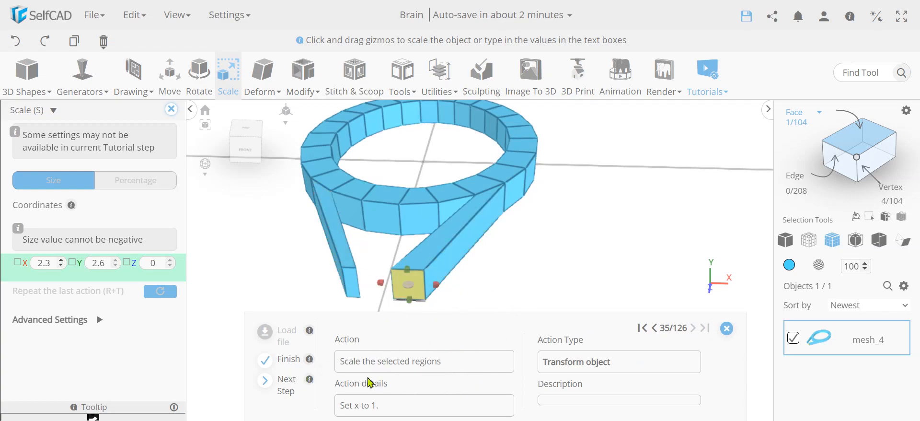
double_click(46, 265)
type("1")
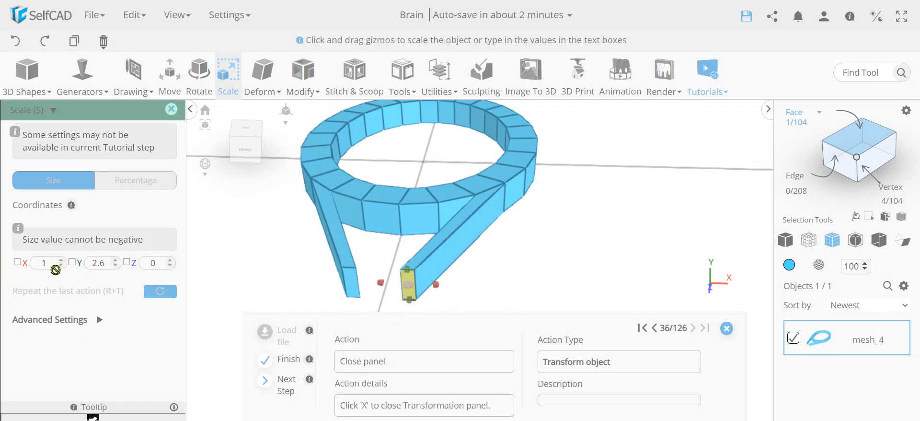
left_click(171, 109)
left_click(408, 297)
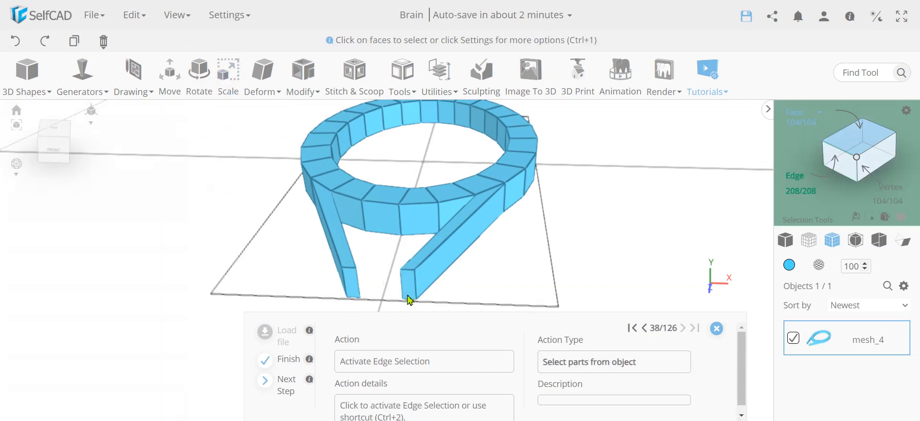
Using edge selection, move the outer vertical edges of both arm ends to Z 27.
left_click(800, 181)
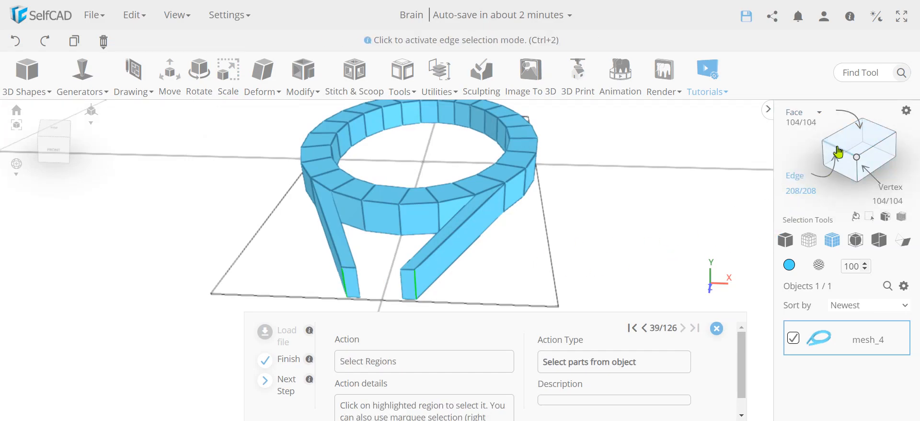
left_click(347, 291)
left_click(413, 293)
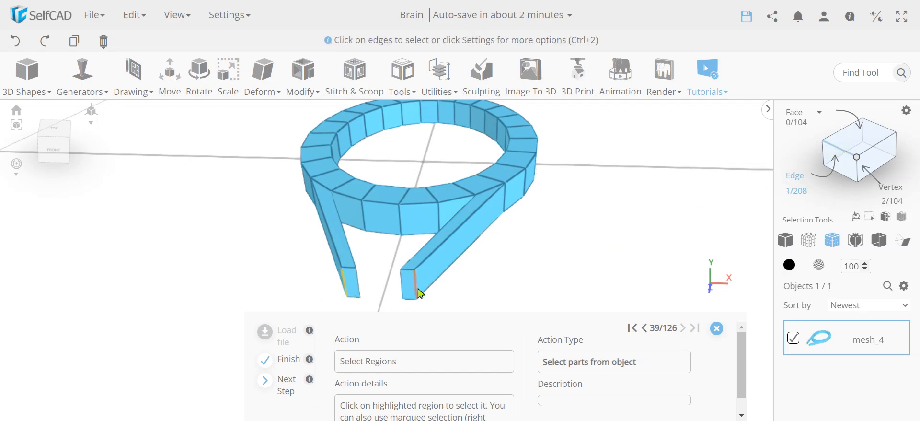
left_click(173, 88)
double_click(158, 235)
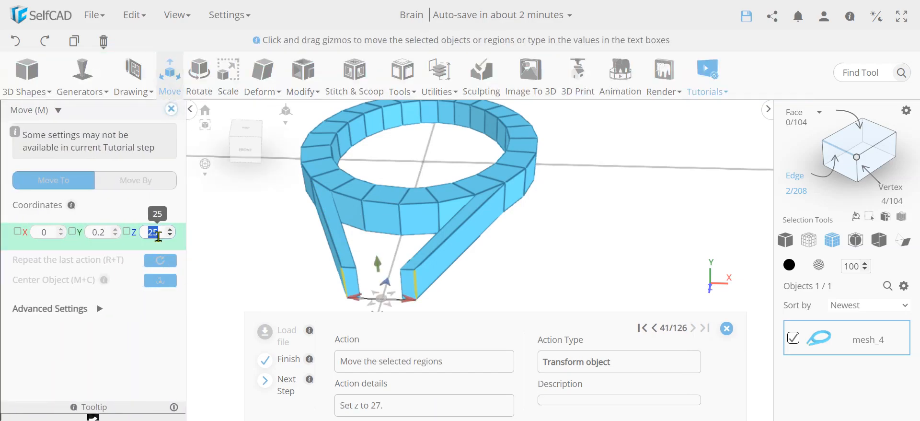
key("Return")
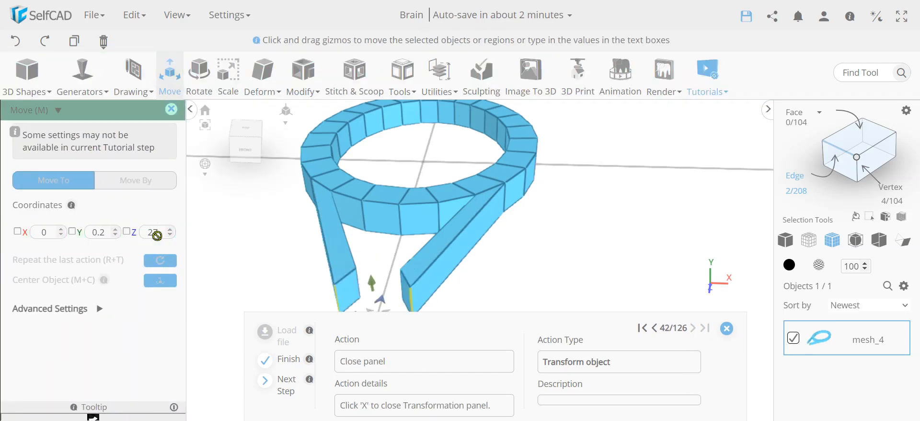
left_click(171, 109)
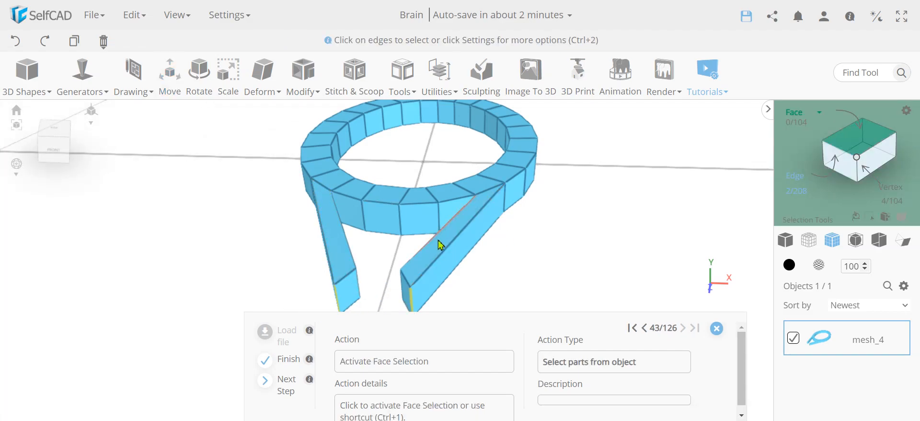
Using face selection, select the end faces of both arms, join them with Bridge, and finalize it.
scroll(511, 258, "down", 4)
right_click_drag(546, 289, 425, 256)
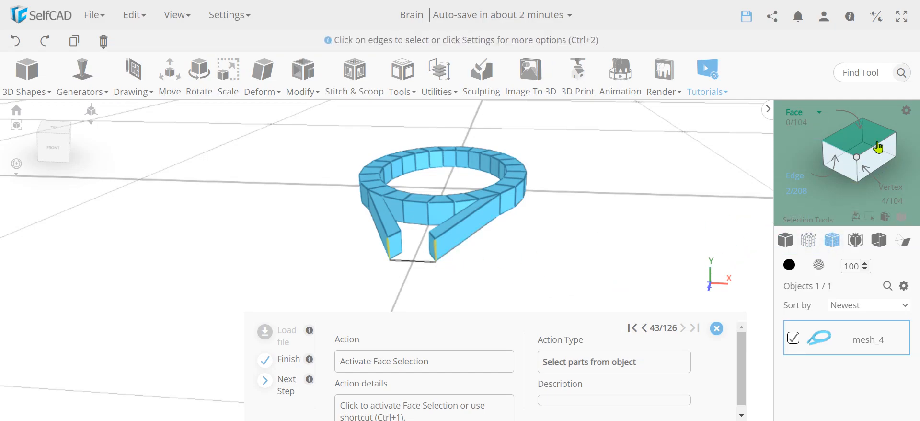
mouse_move(865, 142)
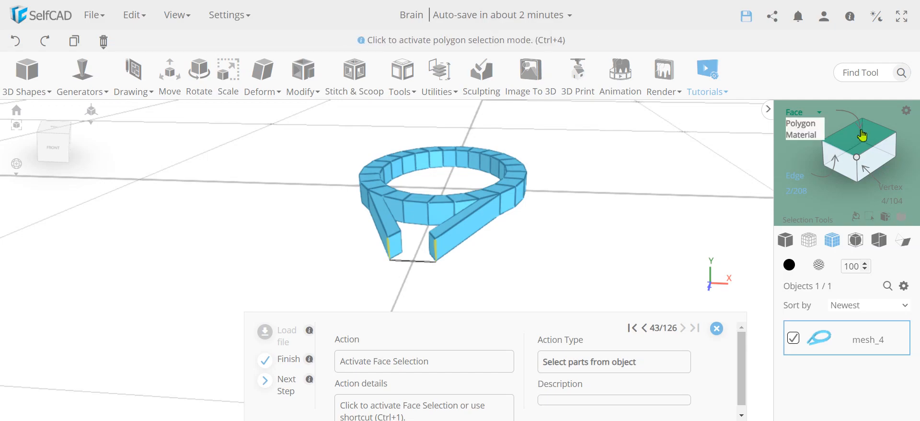
left_click(862, 142)
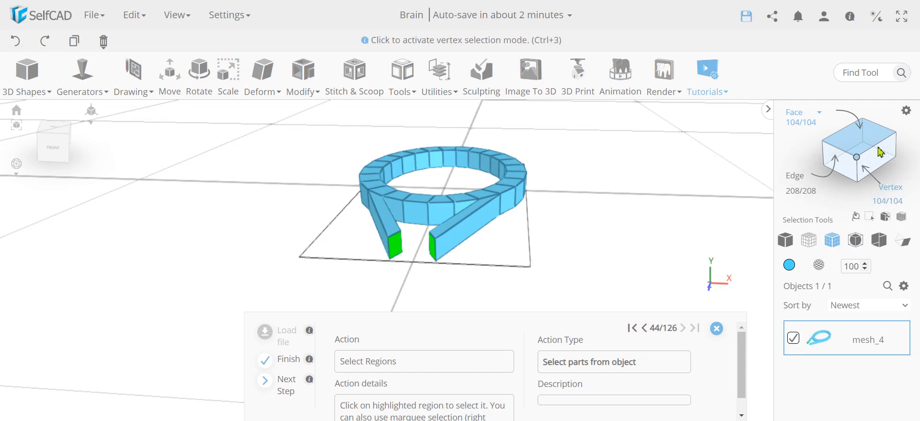
left_click(395, 251)
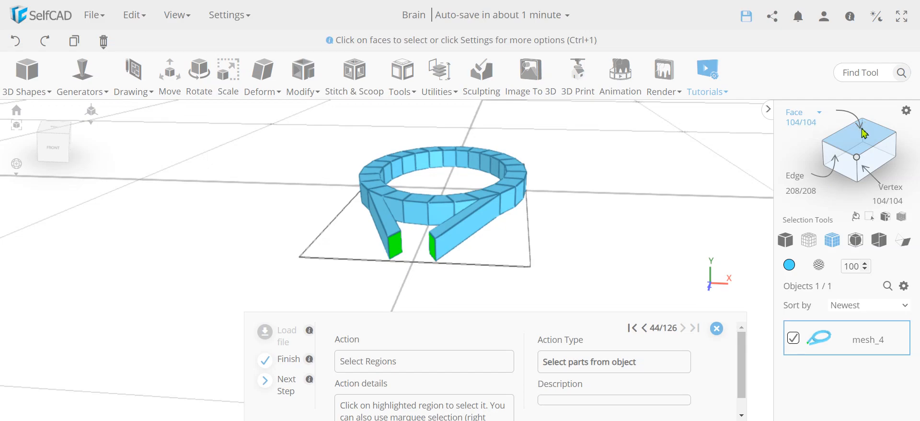
left_click(400, 249)
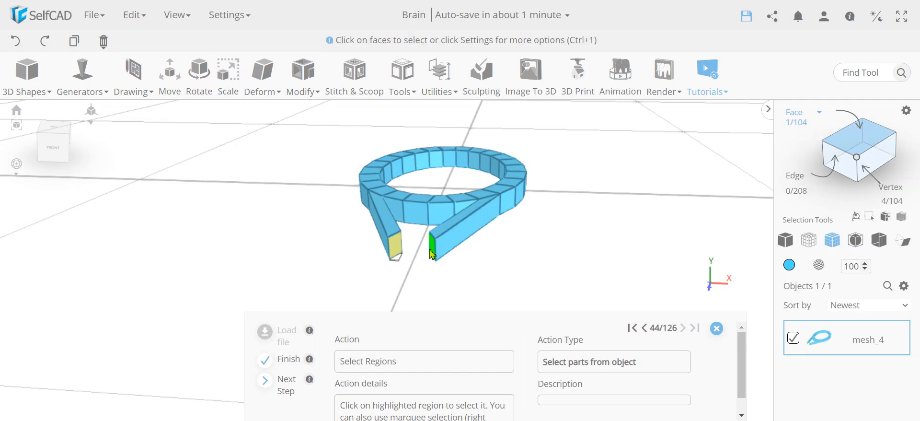
left_click(433, 255)
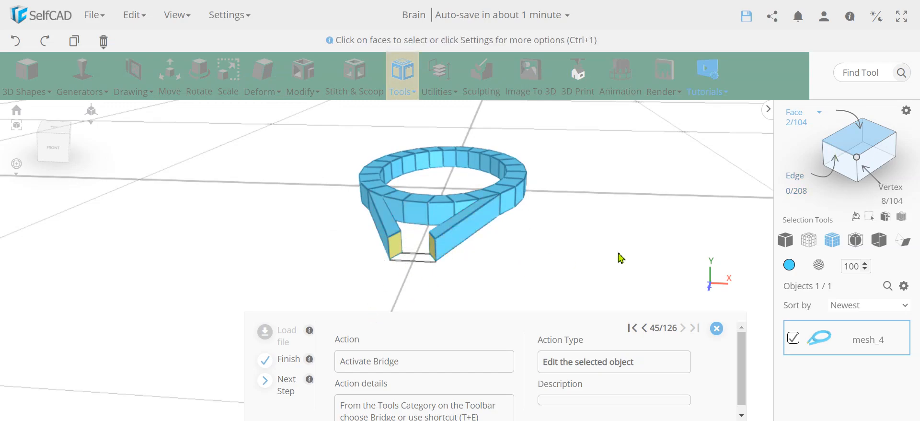
left_click(403, 82)
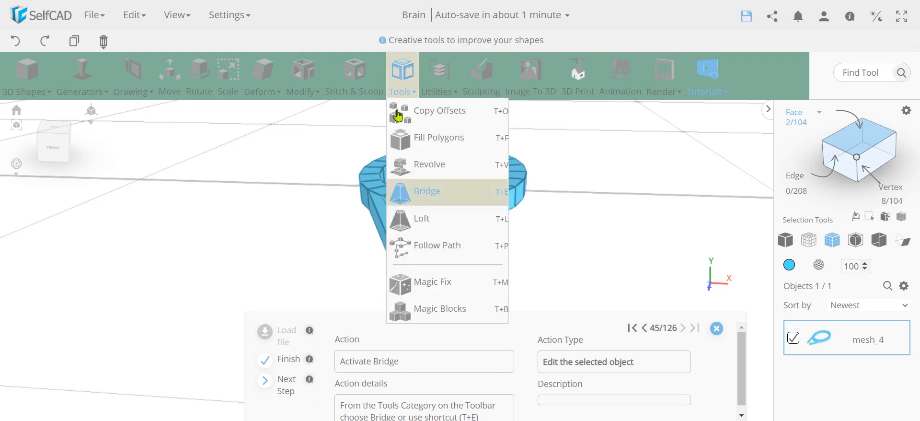
left_click(426, 194)
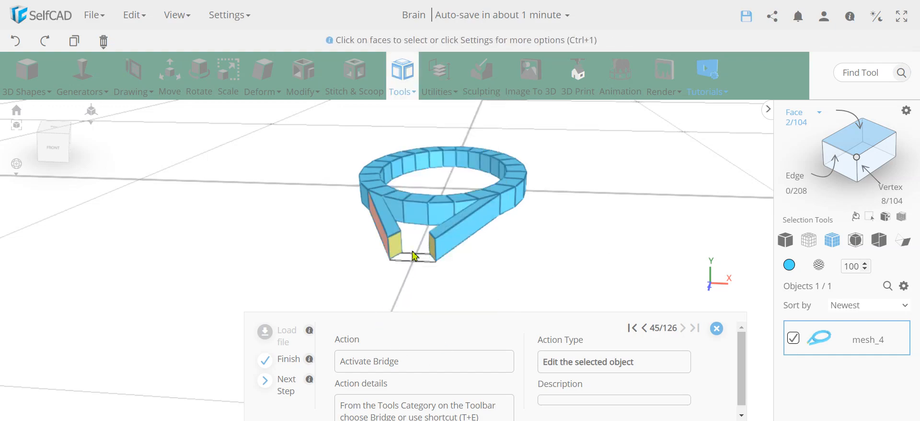
left_click(402, 82)
left_click(442, 194)
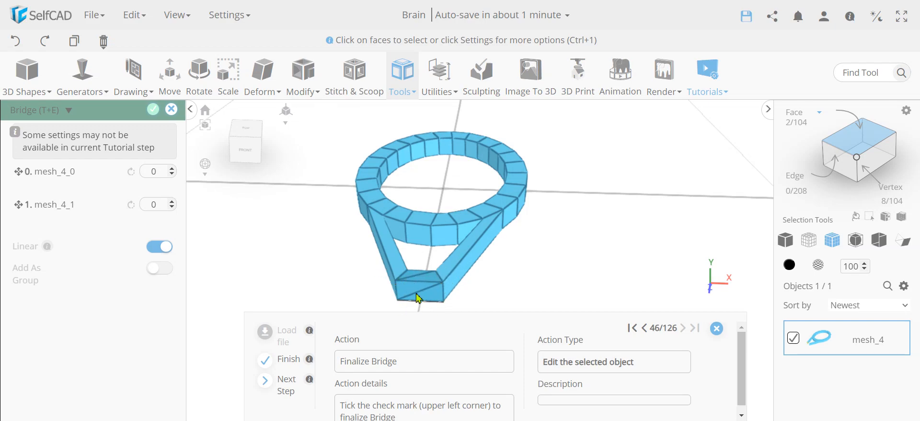
left_click(154, 110)
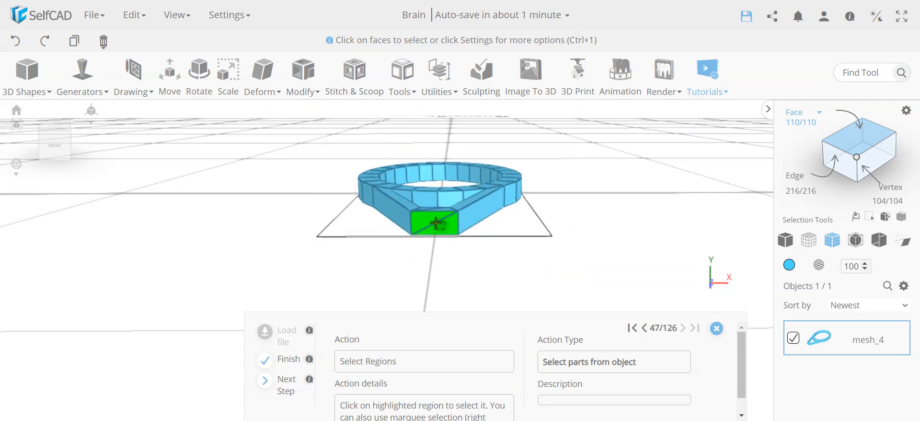
Select the bridged front end face and start an Extrusion on it with an amount of 0.2.
left_click(433, 223)
left_click(304, 91)
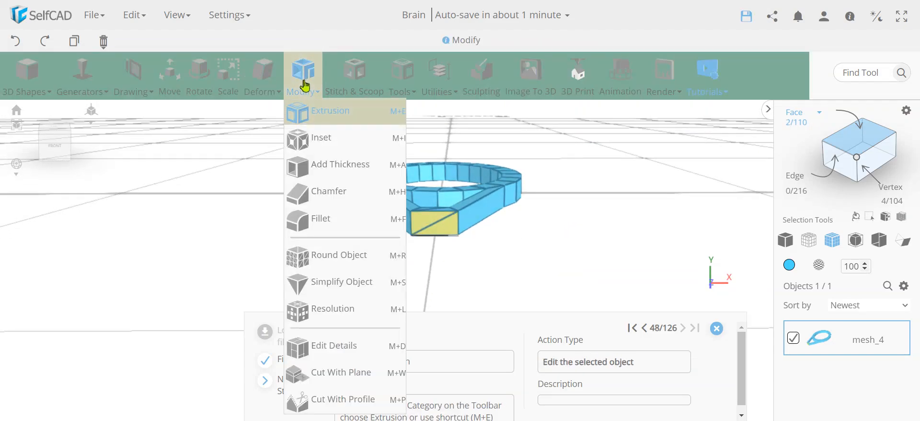
left_click(323, 113)
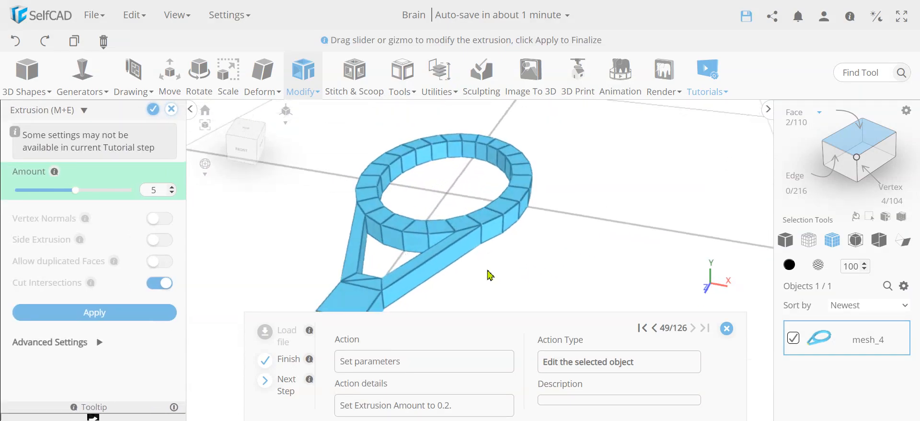
scroll(522, 225, "down", 1)
scroll(521, 262, "down", 1)
middle_click_drag(521, 262, 546, 223)
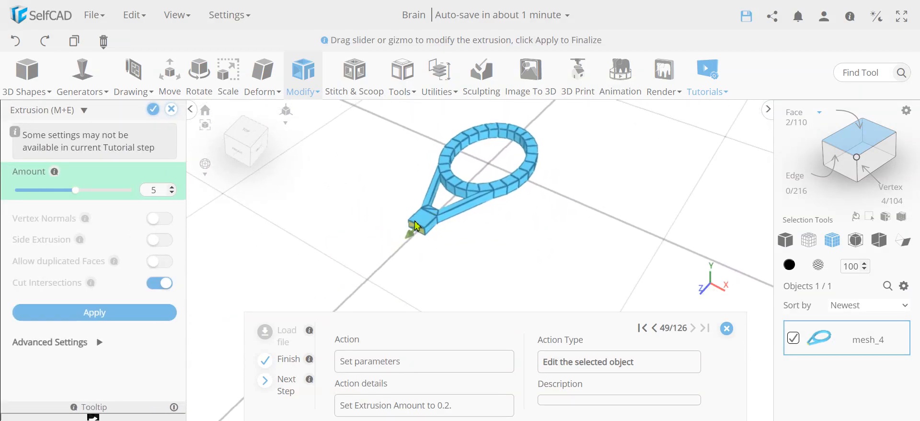
scroll(415, 223, "up", 2)
double_click(155, 191)
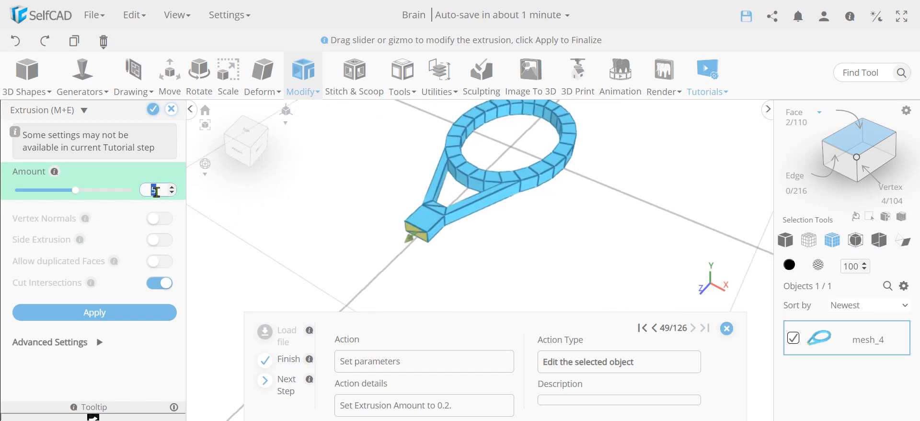
key("Return")
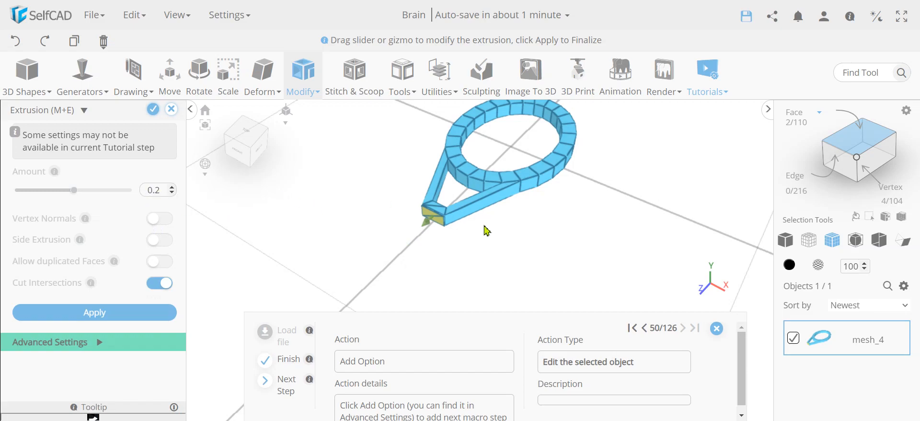
Add a macro operation to the extrusion, set to Extrusion with an amount of 1.
scroll(460, 214, "up", 5)
scroll(462, 213, "up", 2)
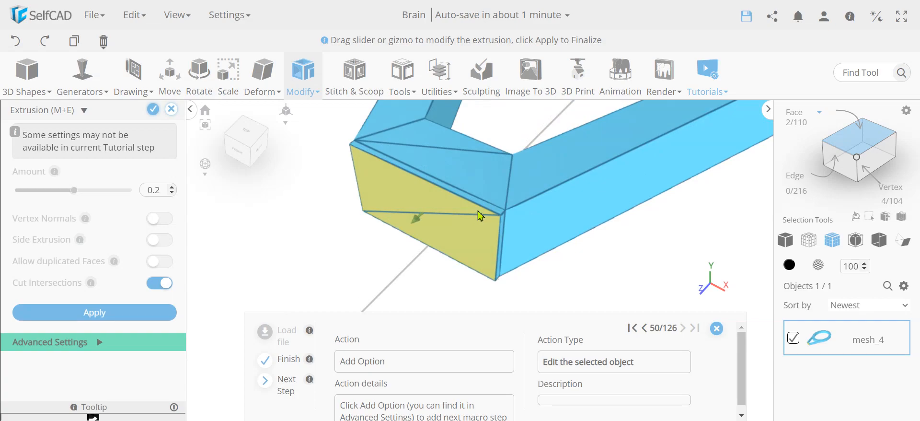
left_click(98, 343)
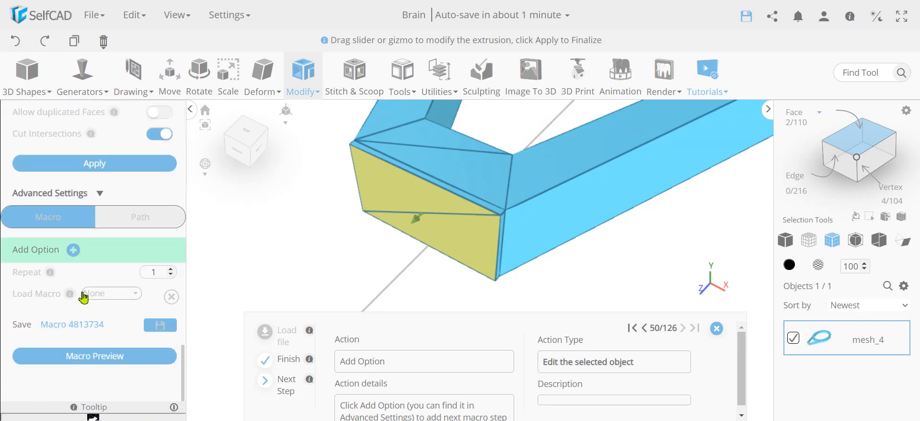
left_click(73, 249)
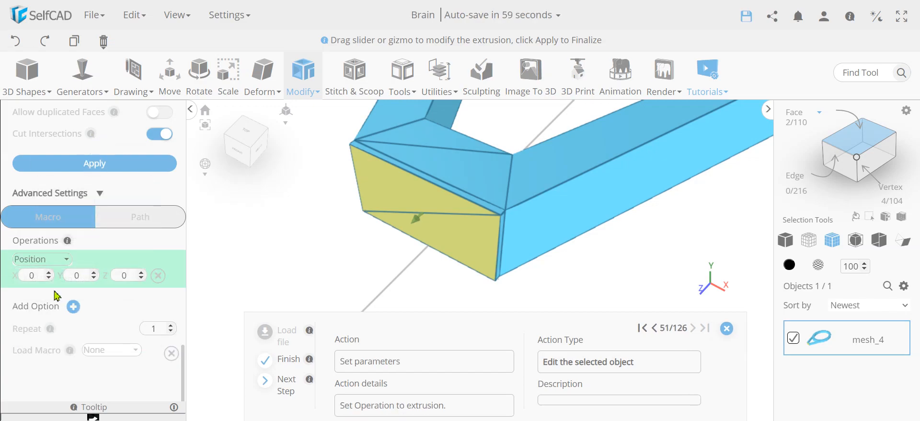
left_click(50, 261)
left_click(41, 364)
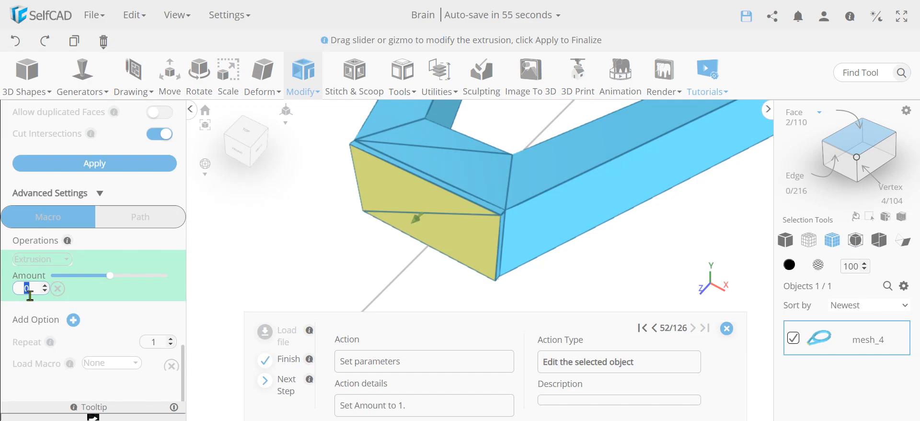
type("1")
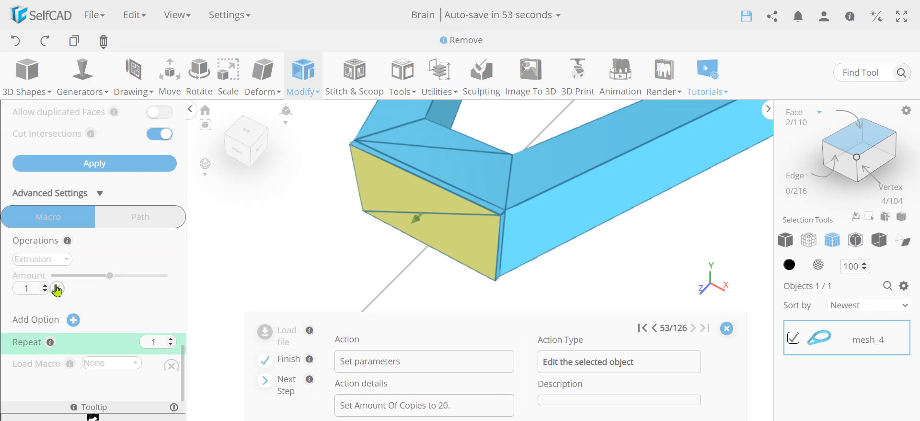
Set the extrusion macro to repeat 20 times and finalize the segmented handle.
scroll(140, 285, "up", 1)
scroll(141, 286, "up", 2)
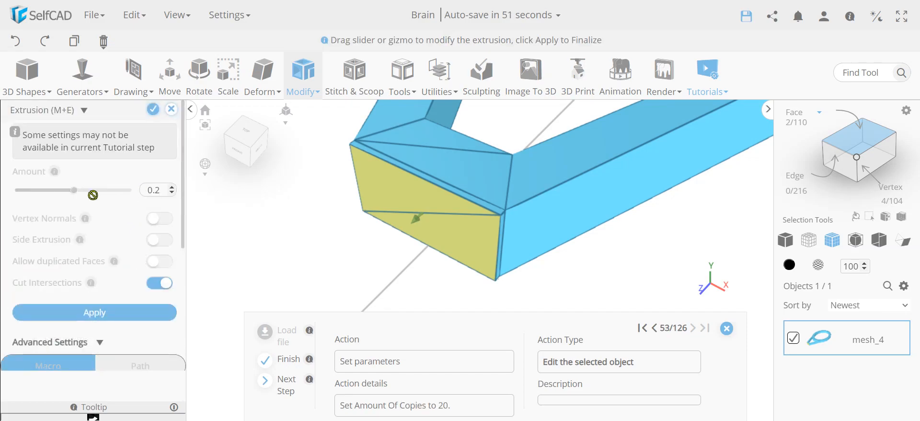
scroll(45, 268, "down", 3)
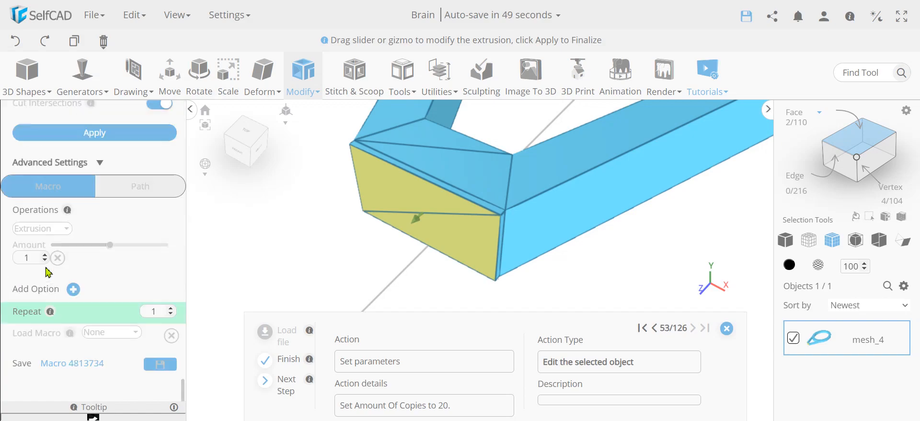
double_click(148, 312)
left_click(143, 279)
left_click(151, 111)
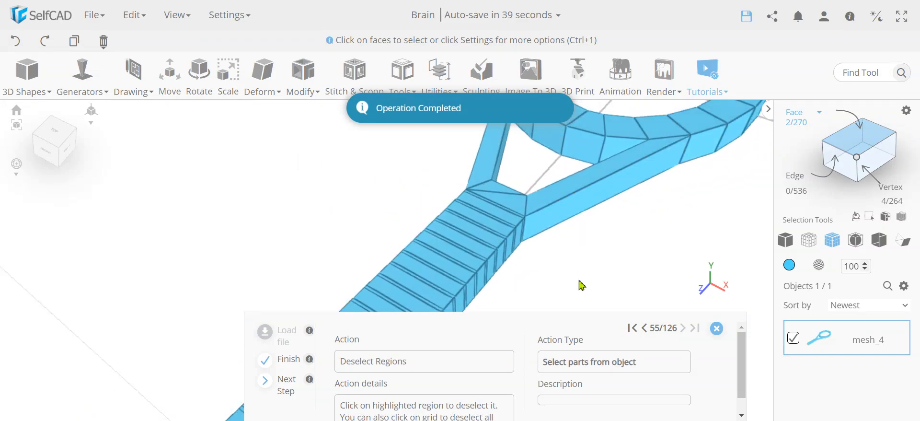
Clear the face selection at the front end of the extruded handle.
right_click_drag(579, 280, 474, 277)
scroll(384, 241, "up", 4)
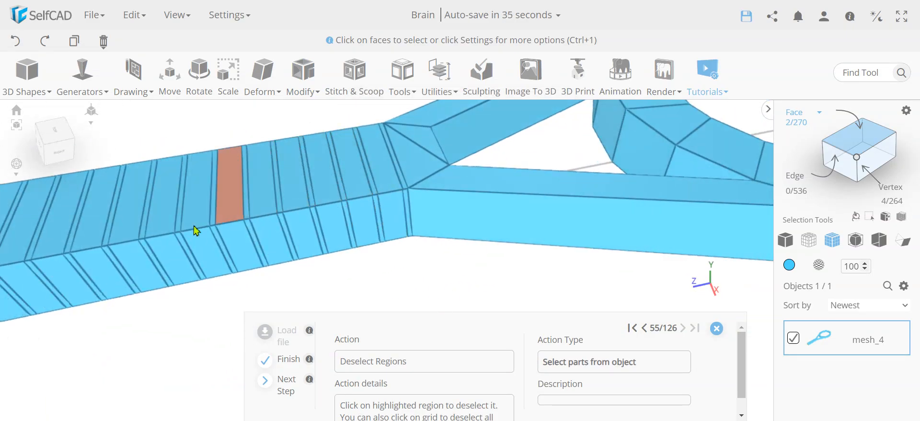
scroll(577, 232, "down", 5)
right_click_drag(190, 258, 326, 235)
left_click(419, 253)
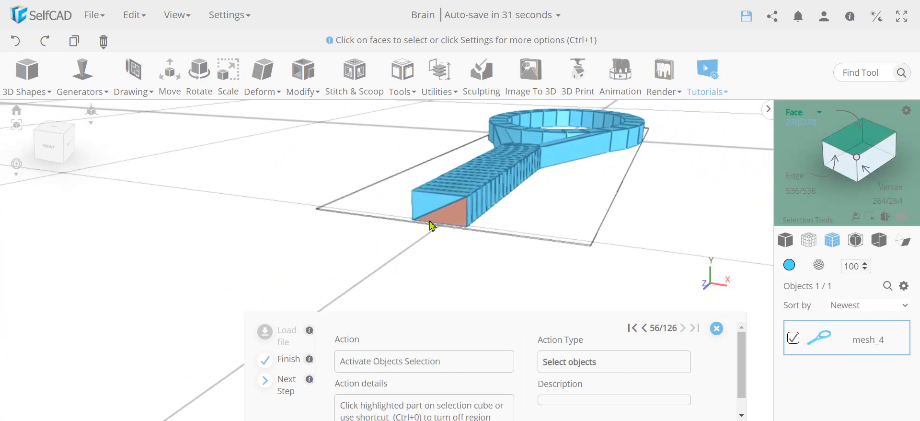
Switch to object selection and back to face selection, and turn on Loop selection in the face selection settings.
scroll(550, 261, "up", 5)
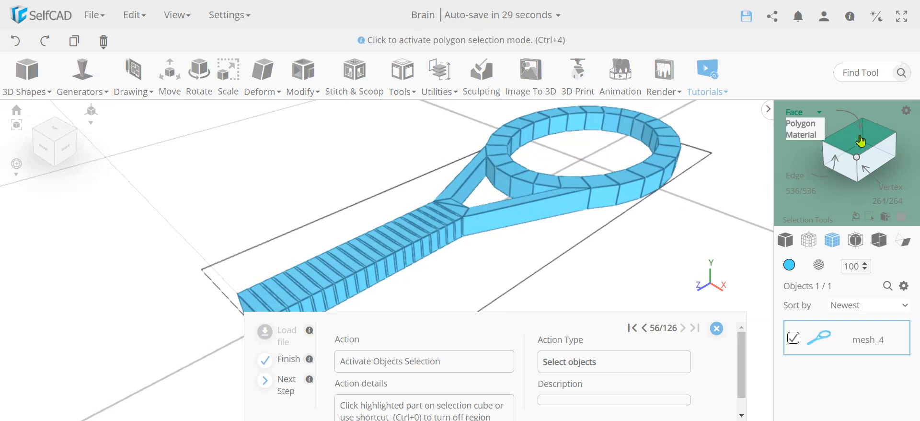
left_click(906, 111)
left_click(848, 141)
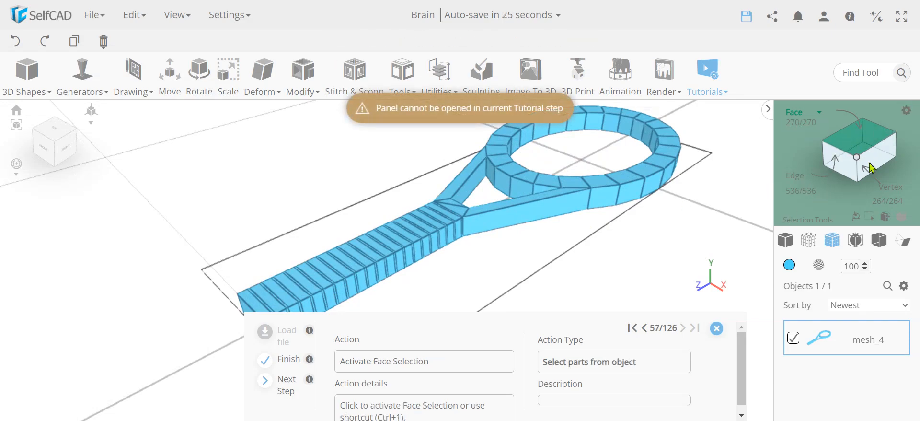
left_click(860, 143)
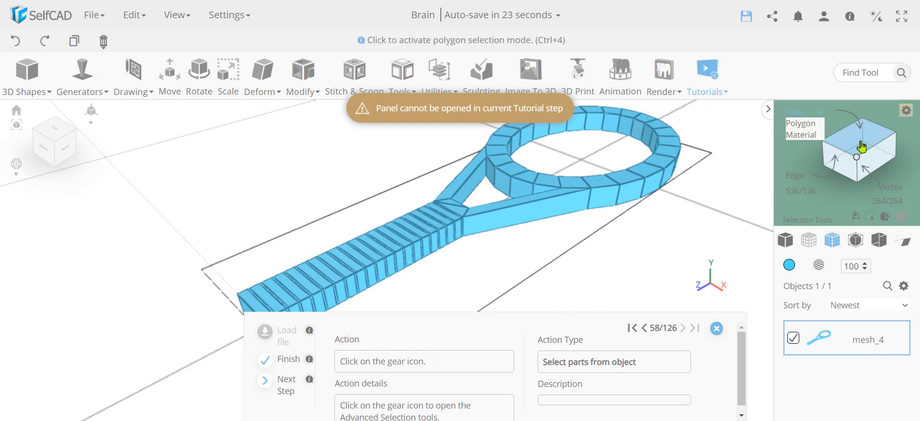
left_click(907, 112)
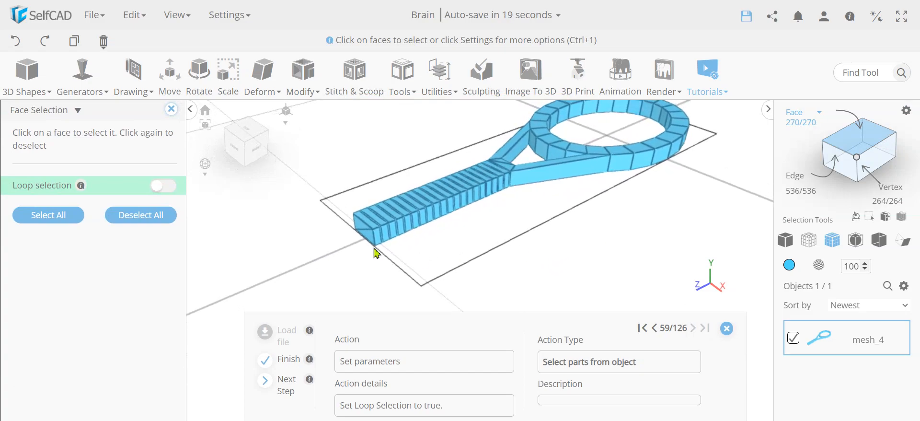
left_click(169, 187)
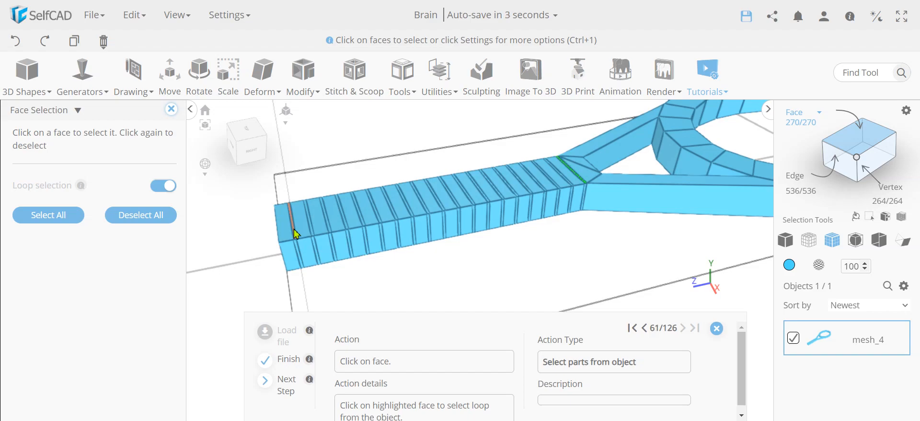
Complete the face loop along the handle's top at the arm junction and enable Custom Pattern to pick alternate narrow strips.
left_click_drag(553, 245, 499, 260)
scroll(531, 221, "up", 2)
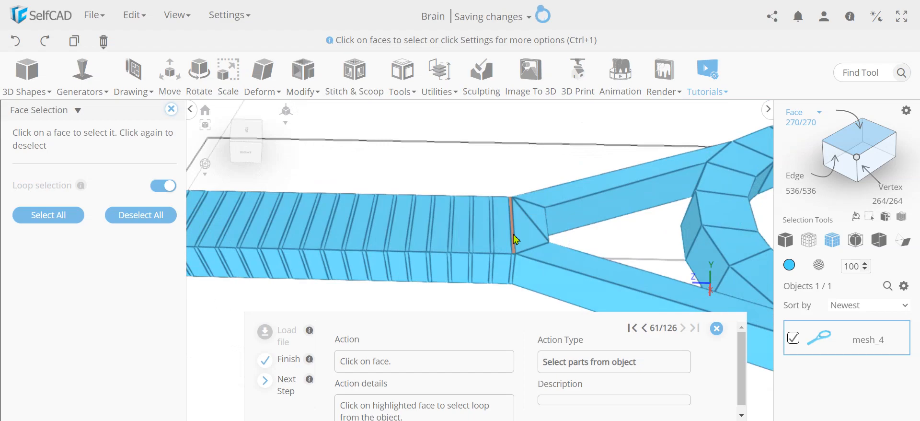
left_click(515, 240)
scroll(314, 222, "down", 5)
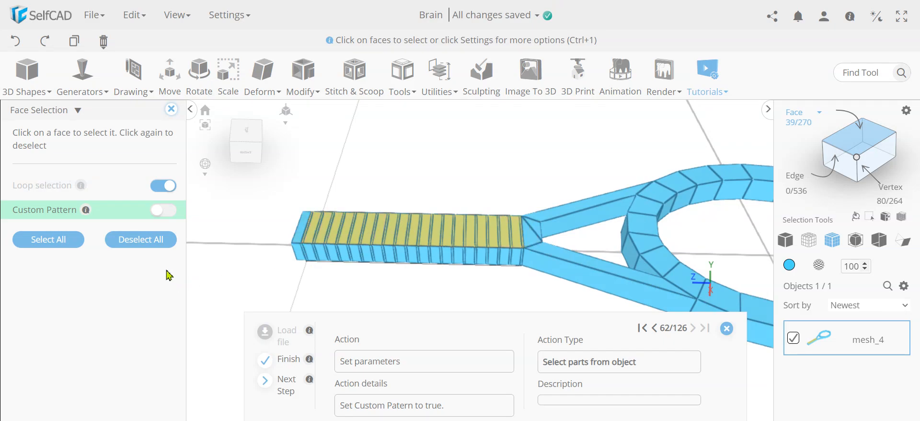
left_click(167, 214)
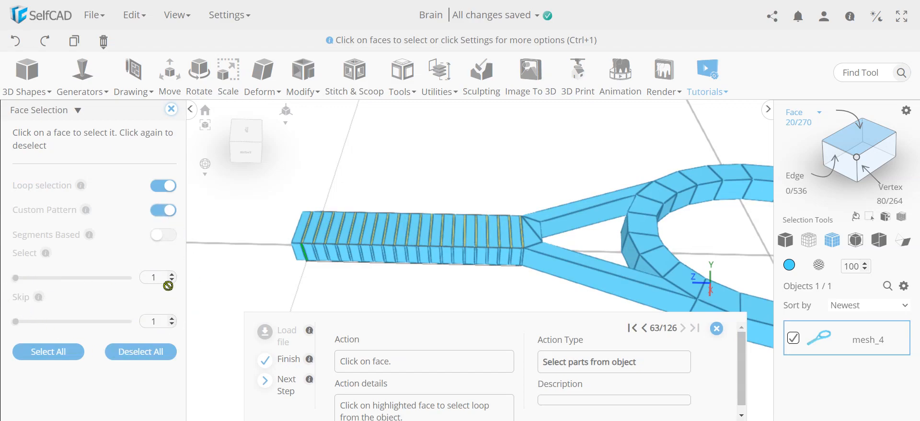
Add the alternate narrow strips on the handle's right side and underside, picking the first and last strip of each loop.
right_click_drag(283, 300, 313, 269)
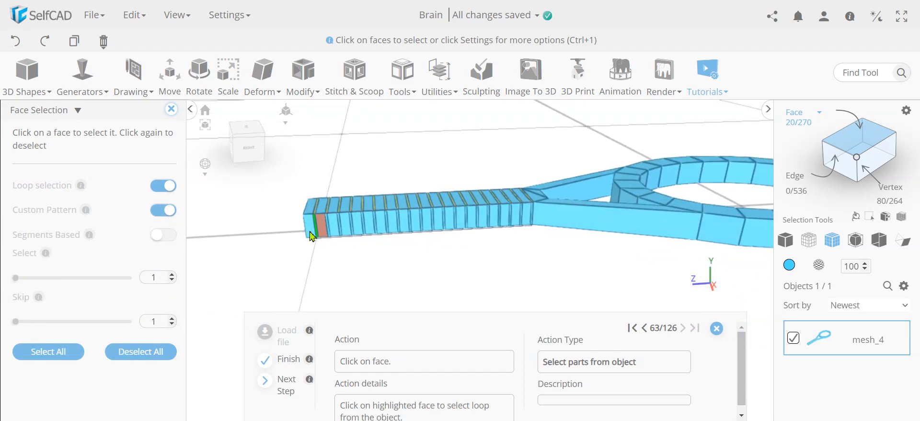
scroll(300, 238, "up", 5)
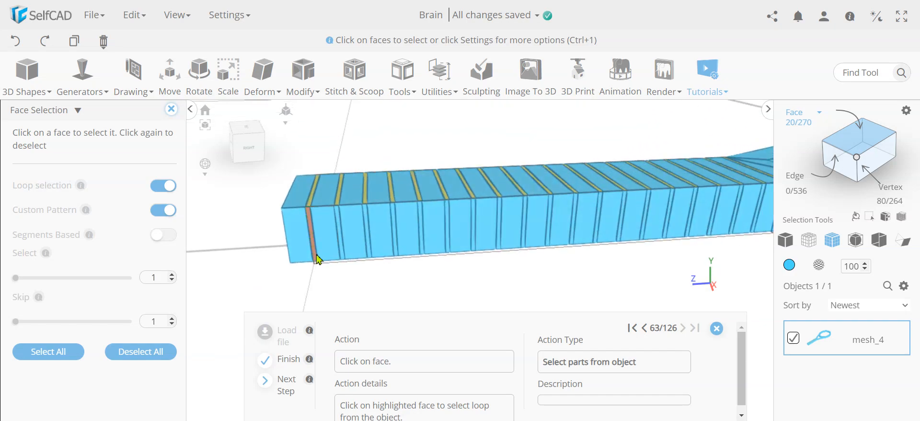
scroll(313, 240, "up", 1)
left_click(312, 240)
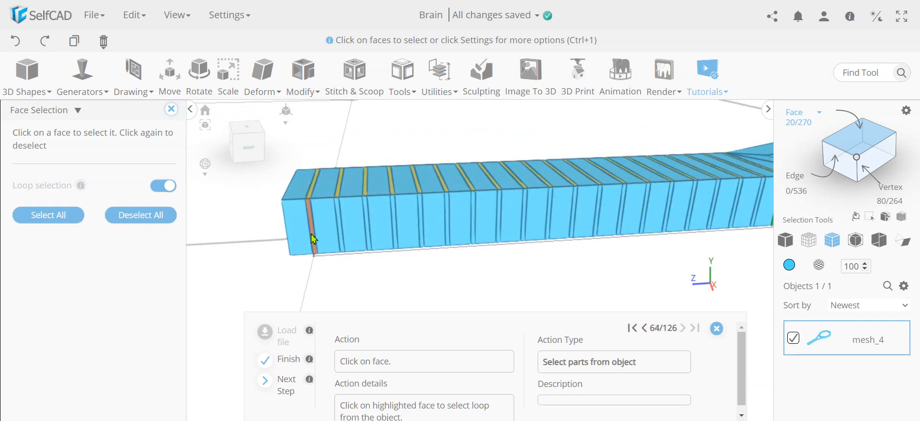
scroll(418, 274, "down", 4)
left_click(686, 215)
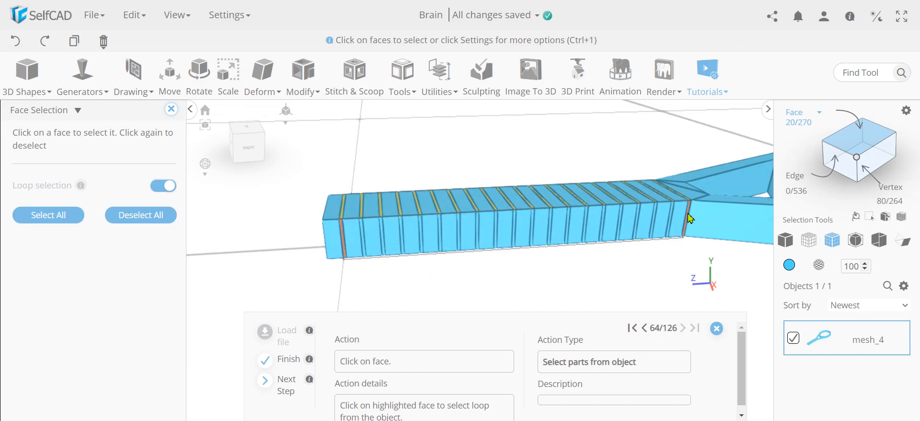
left_click_drag(544, 290, 483, 228)
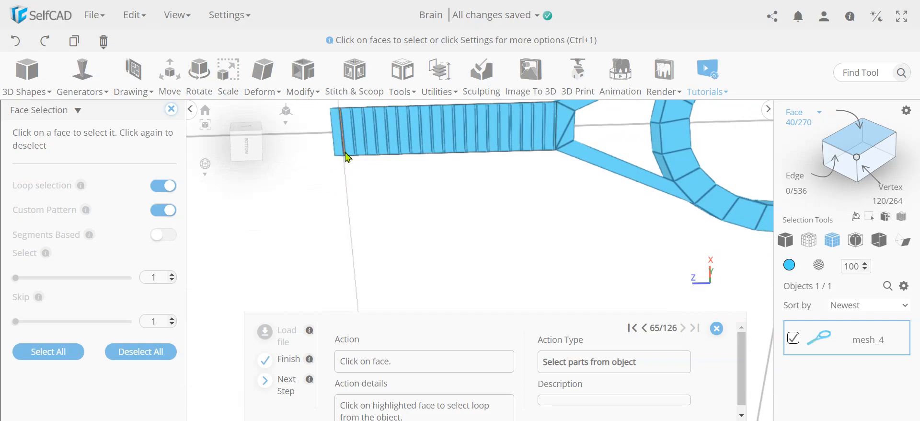
left_click(560, 135)
Add the alternate narrow strips on the handle's left side, from the arm junction to the front end.
right_click_drag(416, 199, 786, 265)
right_click_drag(559, 231, 523, 228)
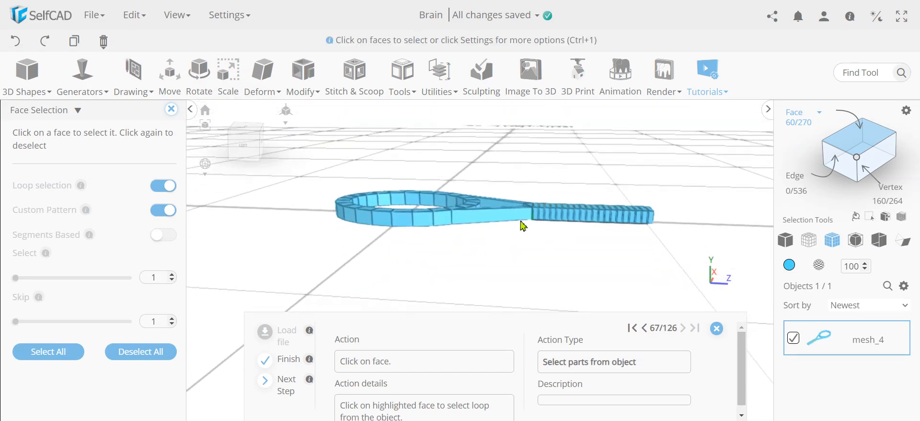
scroll(527, 223, "up", 5)
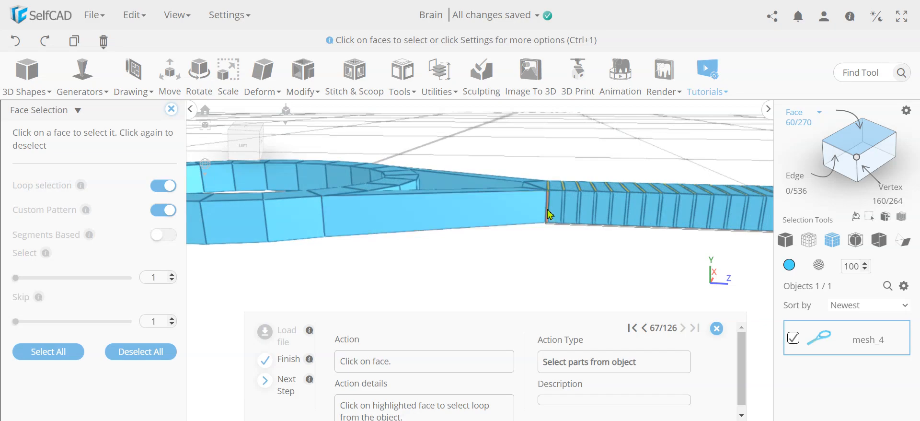
left_click(547, 210)
middle_click_drag(549, 255, 287, 256)
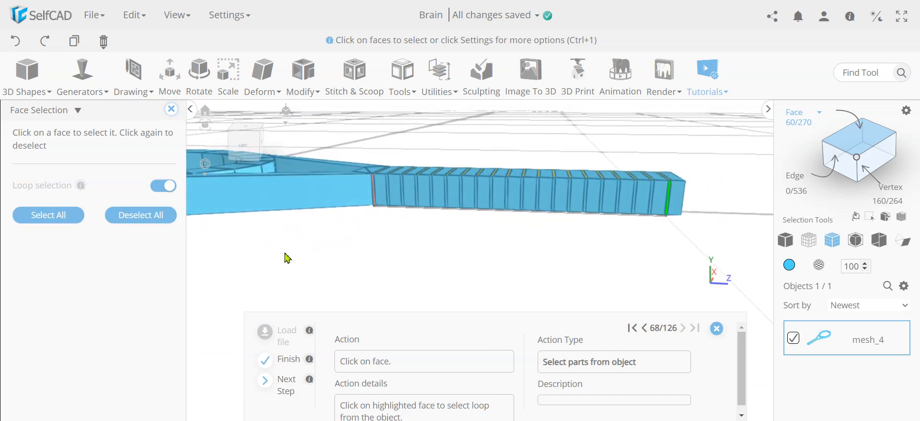
right_click_drag(664, 210, 664, 206)
left_click(667, 210)
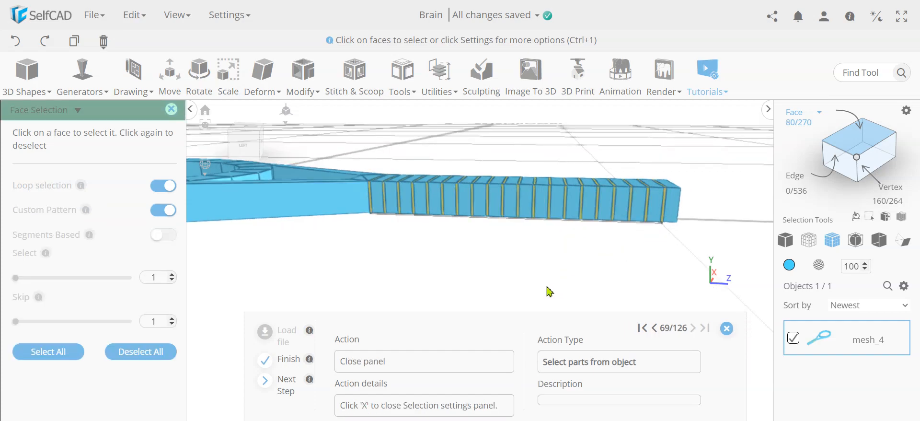
Close the face selection settings and start an Extrusion on the selected handle strips.
right_click_drag(509, 256, 546, 243)
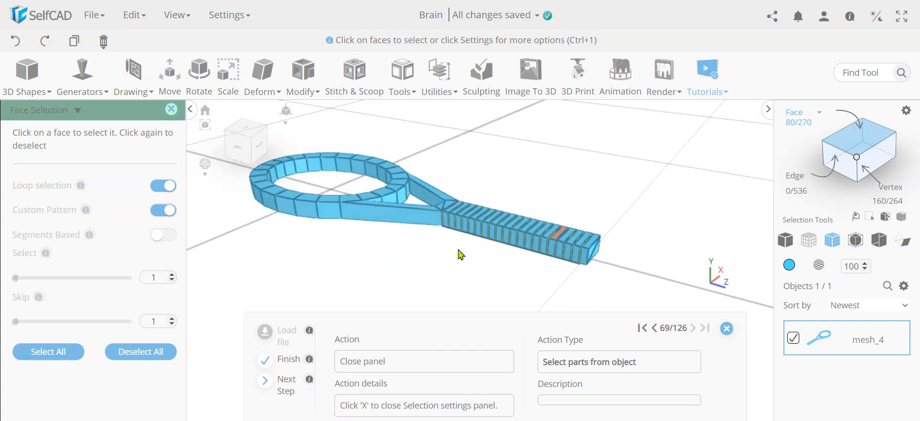
left_click(171, 109)
right_click_drag(180, 125, 178, 297)
left_click(308, 82)
left_click(325, 113)
scroll(365, 203, "up", 4)
right_click_drag(540, 248, 624, 229)
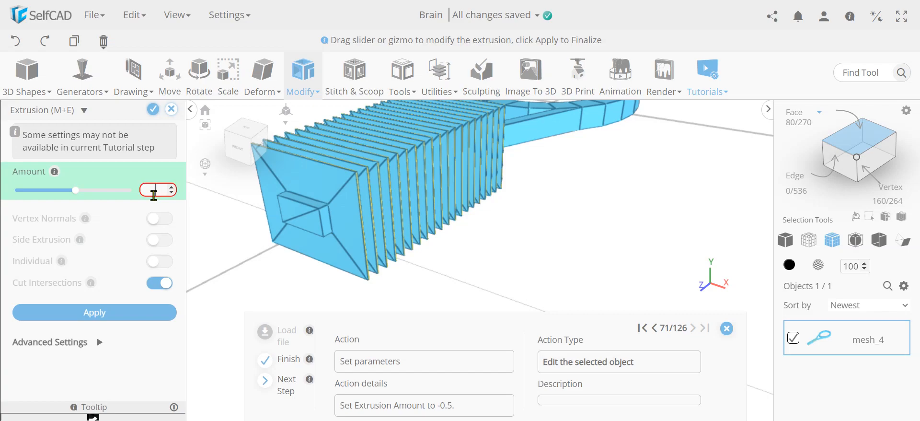
Try to finalize the extrusion of the selected strips with an amount of -0.05.
key("Left")
type("-")
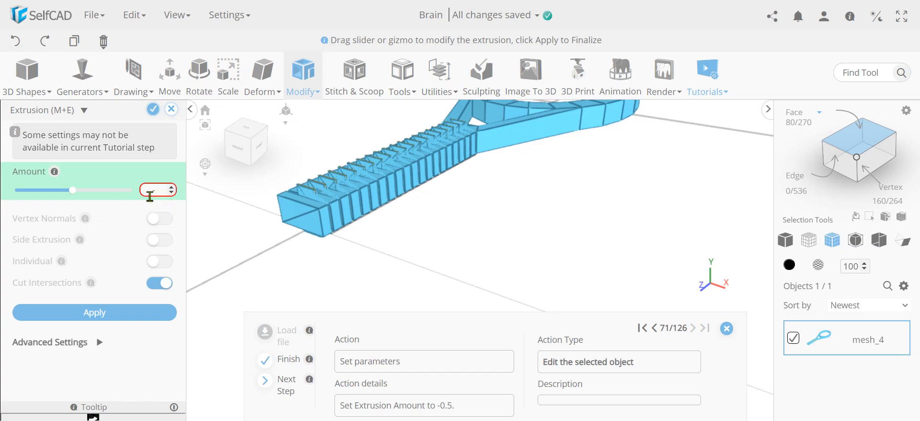
key("Return")
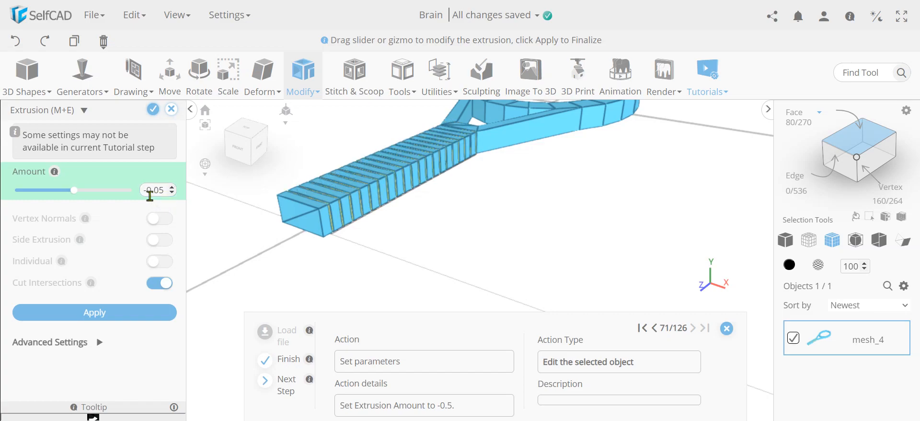
right_click_drag(240, 232, 387, 249)
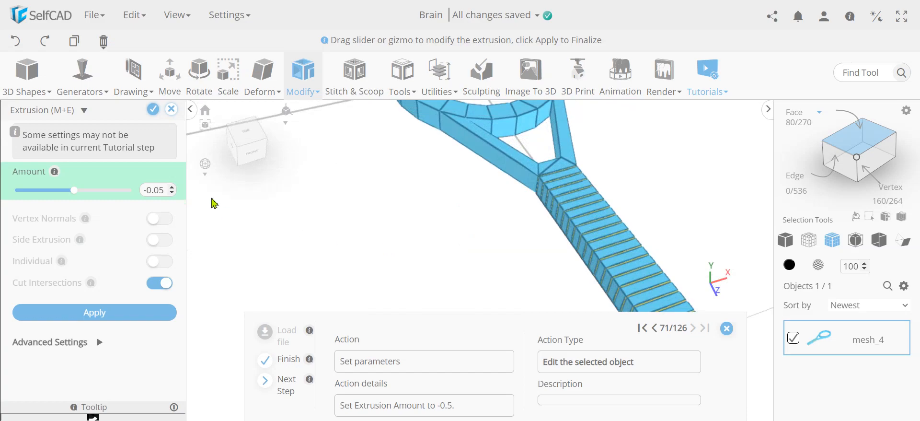
left_click(152, 110)
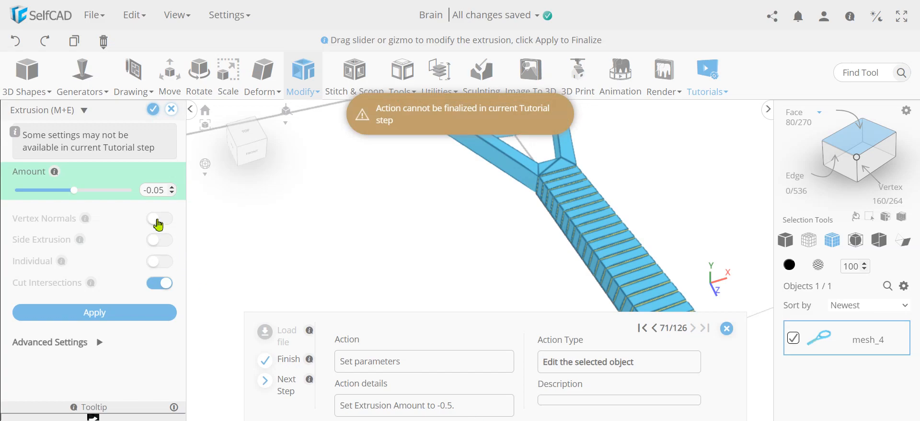
Set the extrusion amount to -0.5 and finalize it to cut the grooves into the handle.
left_click(161, 194)
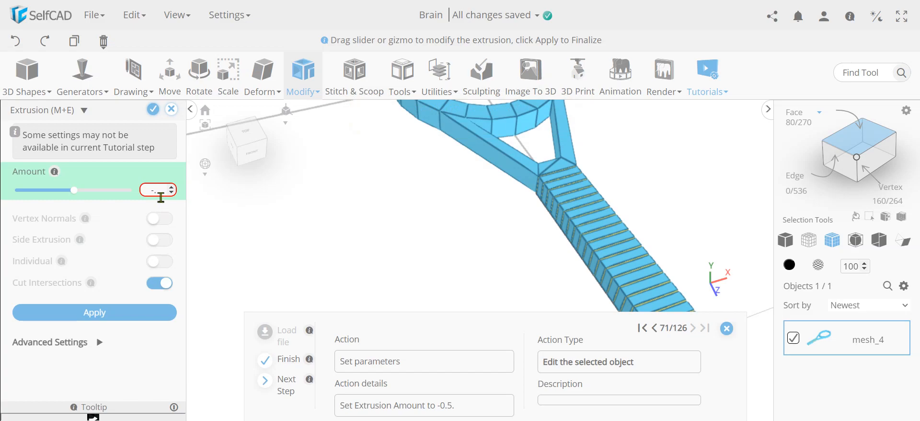
key("Return")
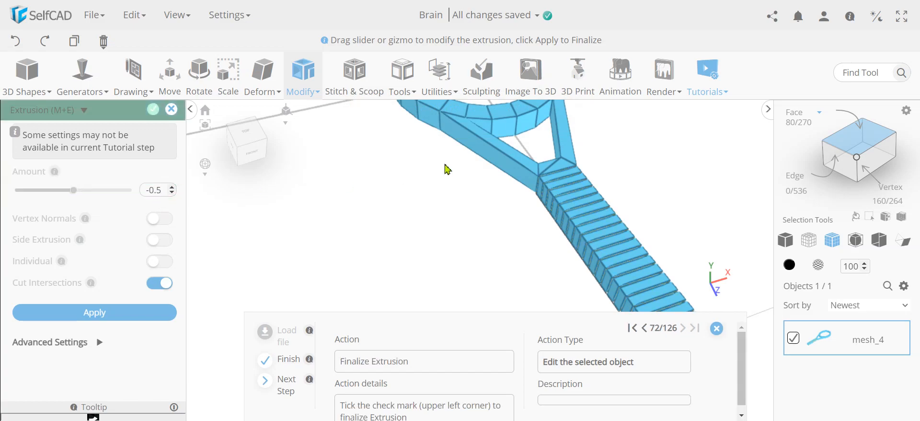
scroll(446, 168, "down", 5)
right_click_drag(584, 218, 368, 198)
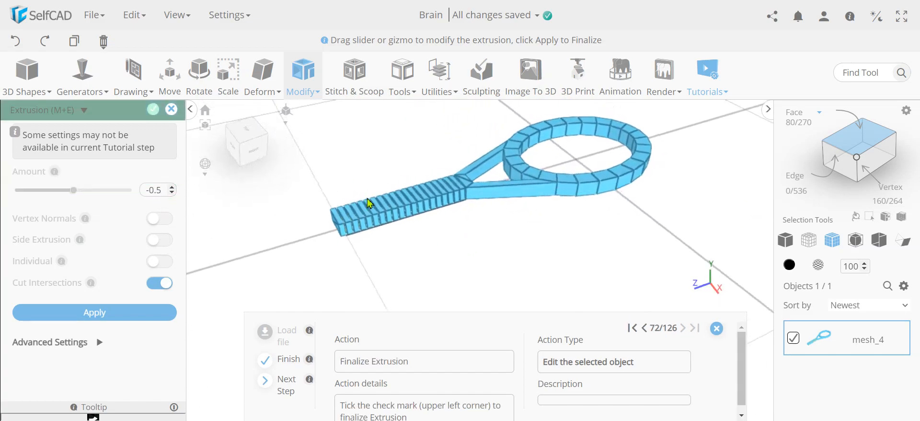
scroll(369, 202, "up", 10)
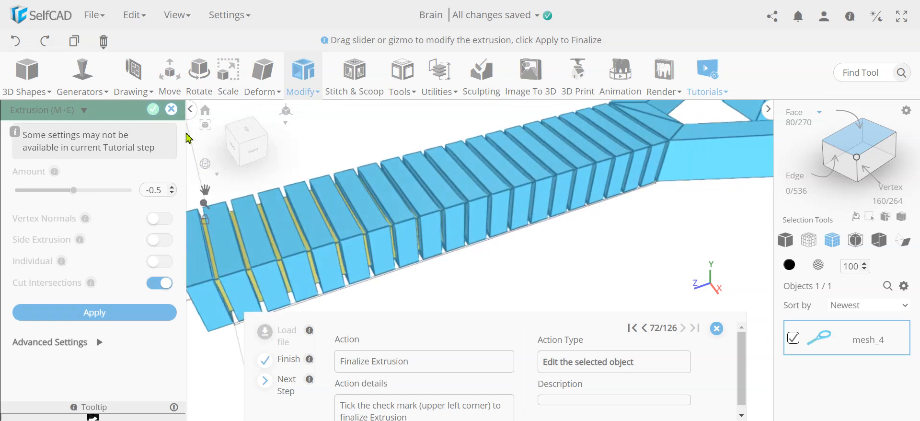
left_click(153, 111)
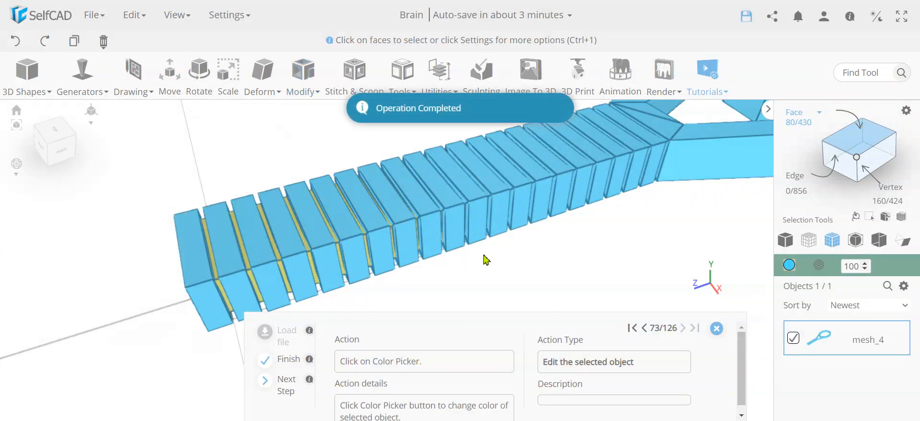
Color the selected groove faces Maroon and deselect them.
right_click_drag(427, 259, 425, 252)
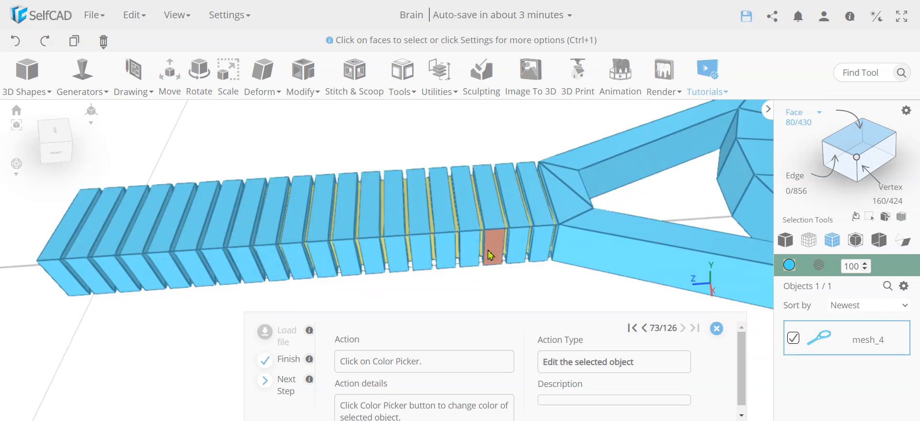
left_click(789, 265)
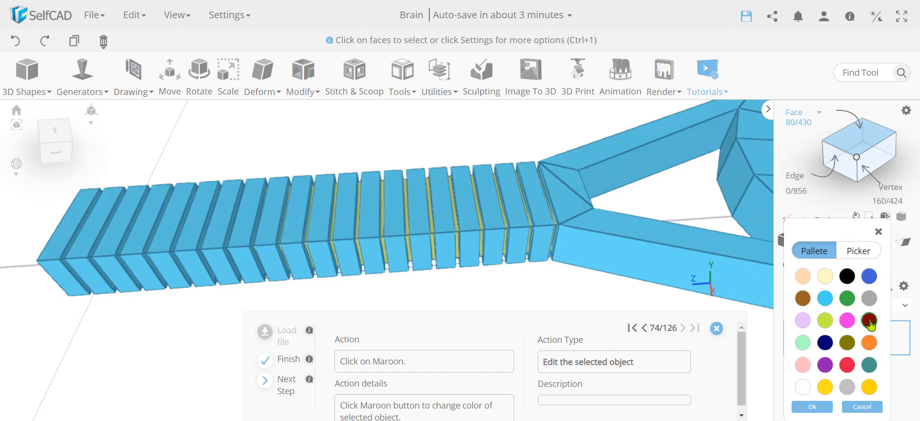
left_click(869, 321)
left_click(826, 405)
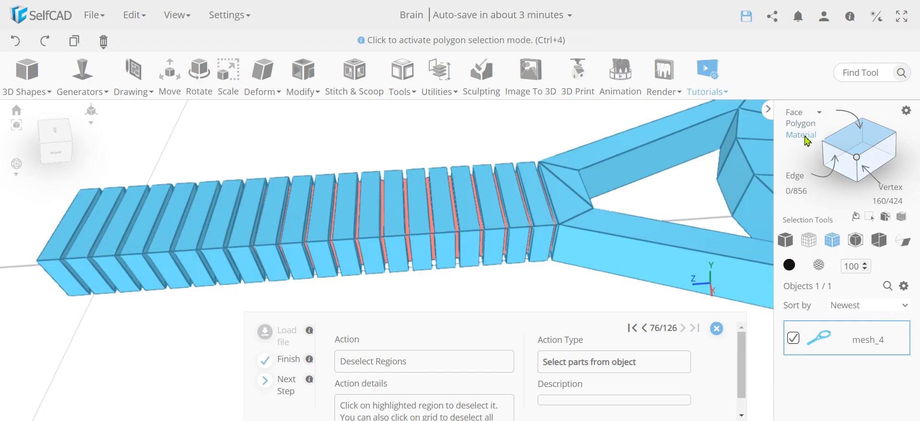
scroll(307, 272, "down", 3)
mouse_move(137, 233)
left_mouse_down()
mouse_move(212, 209)
mouse_move(184, 227)
mouse_move(146, 207)
mouse_move(134, 212)
mouse_move(137, 221)
left_mouse_up()
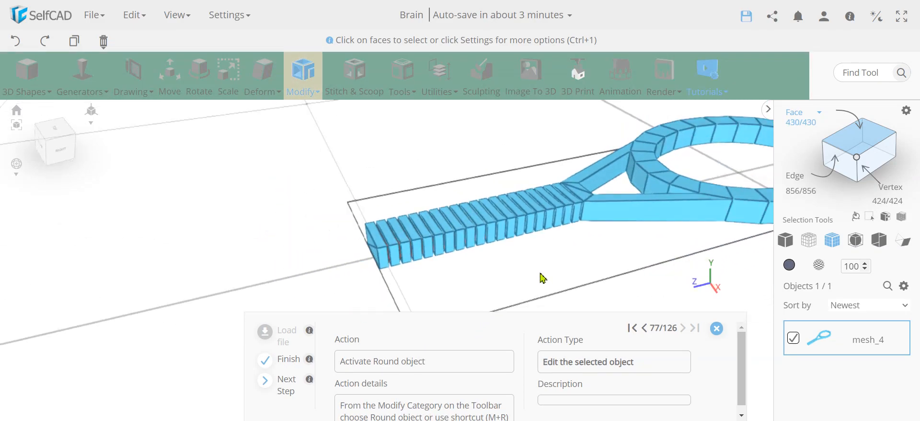
Apply Round Object to the whole mesh with a smoothness of 1.
scroll(540, 273, "down", 3)
right_click_drag(522, 273, 361, 232)
left_click_drag(331, 263, 318, 287)
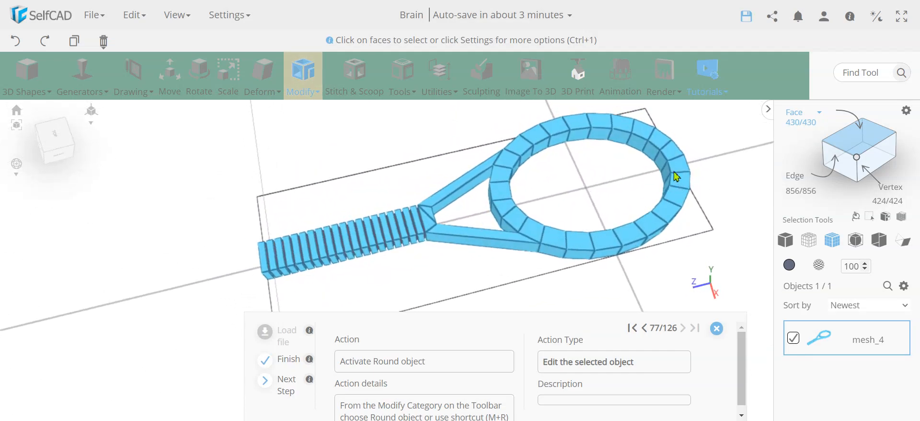
left_click(295, 86)
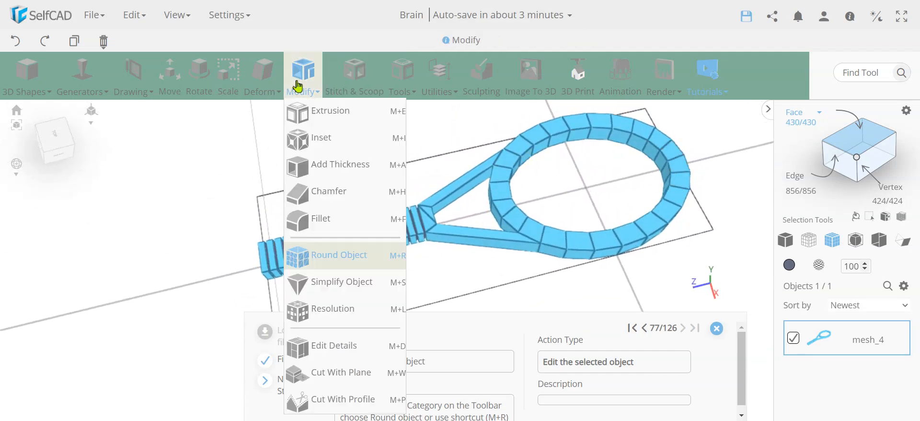
left_click(361, 263)
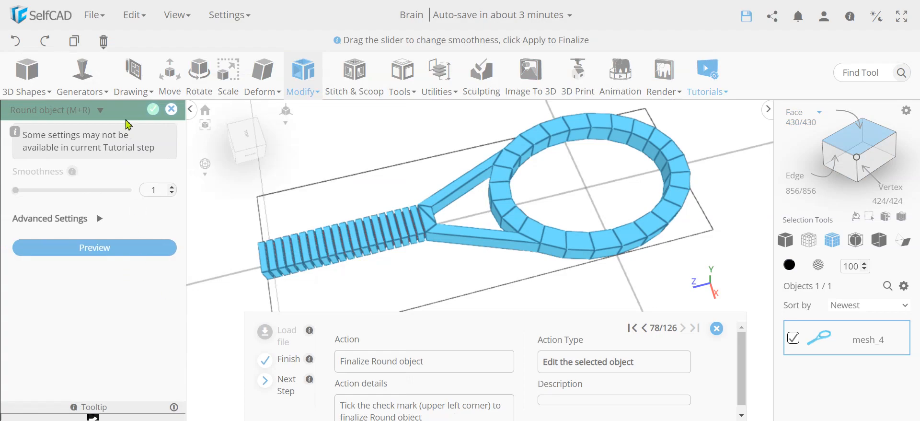
left_click(152, 112)
Select all the faces that form the cap at the handle's free end.
scroll(373, 247, "up", 5)
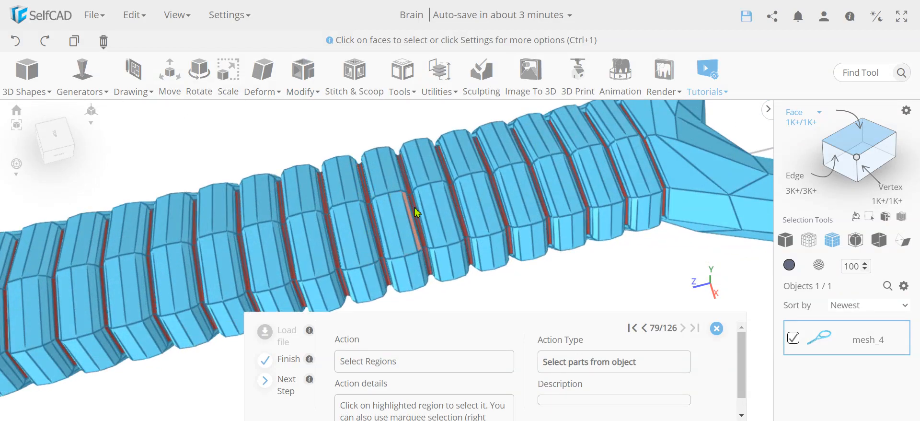
scroll(416, 212, "down", 8)
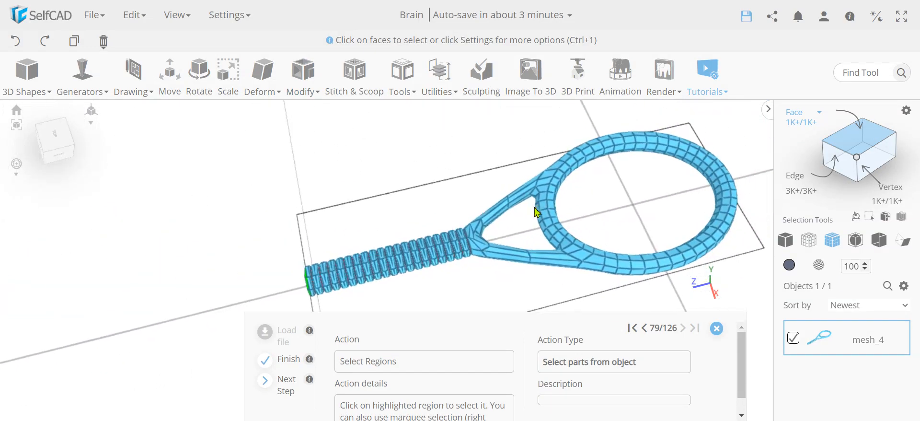
scroll(359, 262, "up", 8)
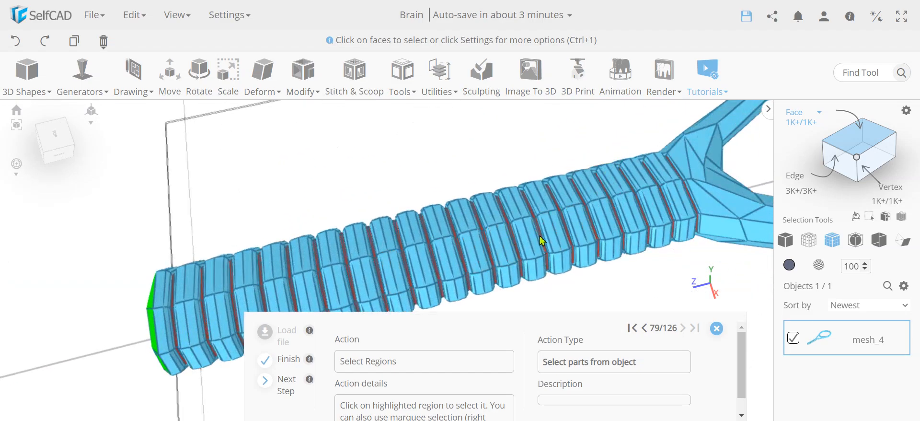
scroll(540, 240, "down", 5)
left_click_drag(323, 225, 478, 204)
right_click_drag(435, 203, 402, 257)
left_click_drag(401, 258, 432, 245)
scroll(521, 229, "up", 7)
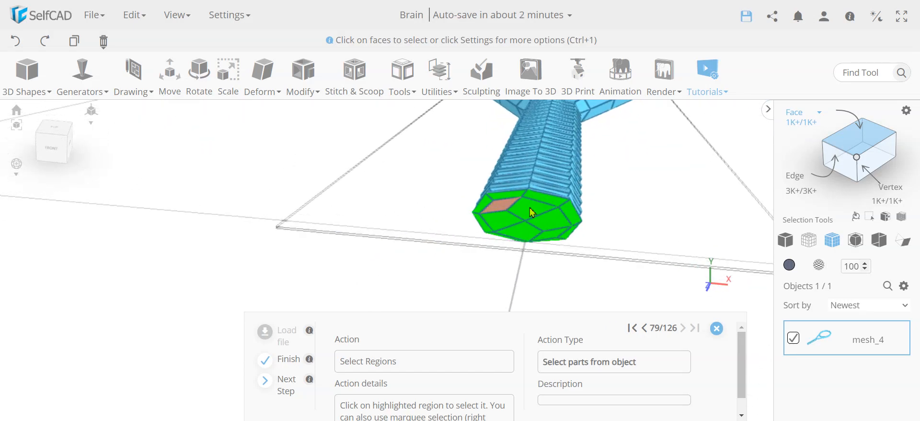
left_click(565, 240)
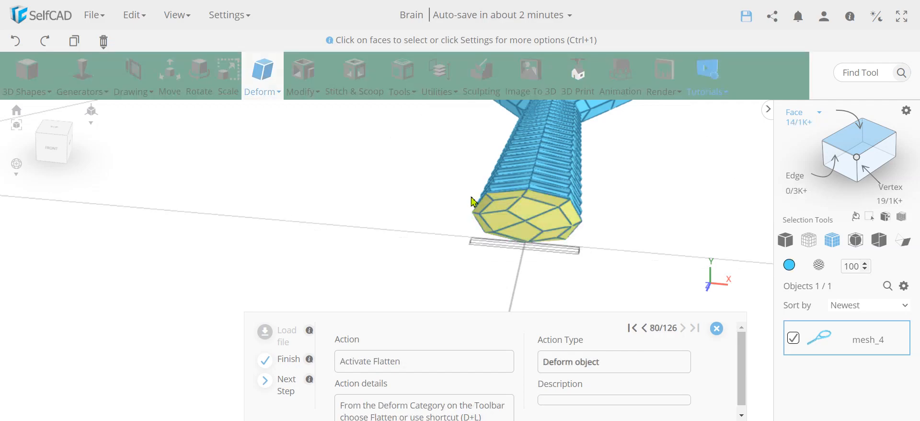
Flatten the selected end cap faces to Z 0 and close the Flatten settings.
left_click(254, 79)
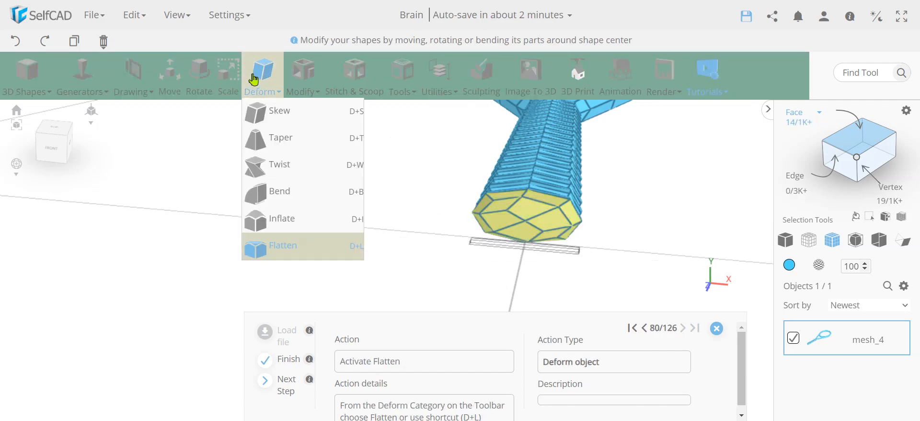
left_click(304, 255)
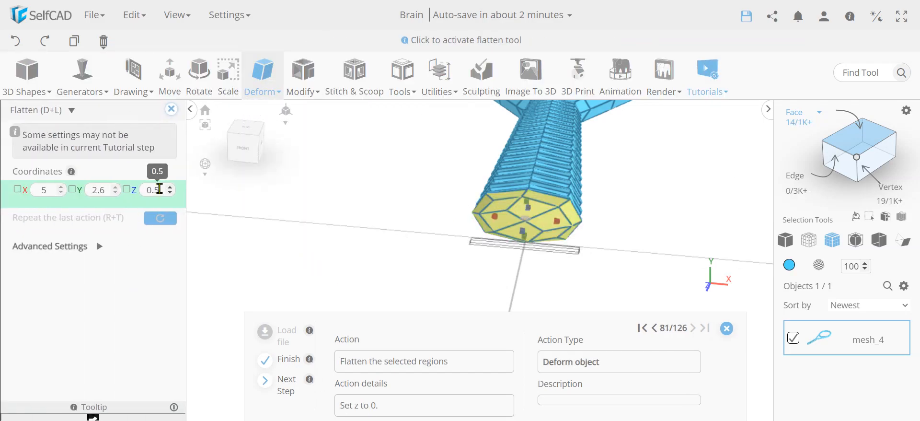
key("Return")
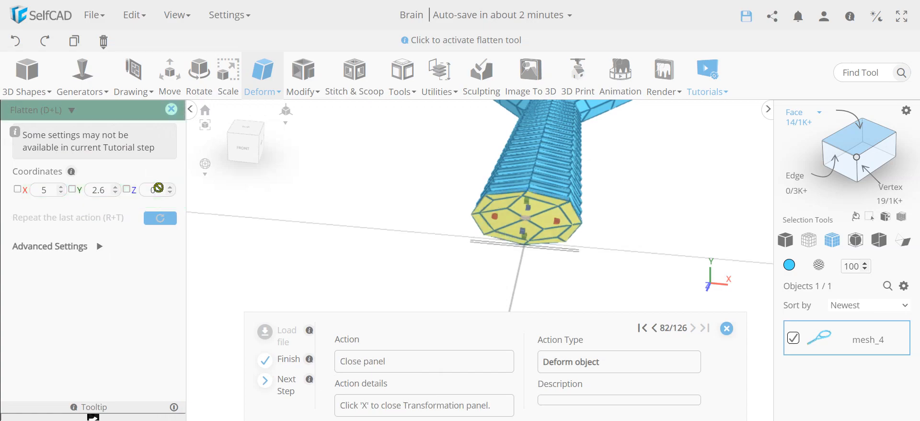
left_click(171, 114)
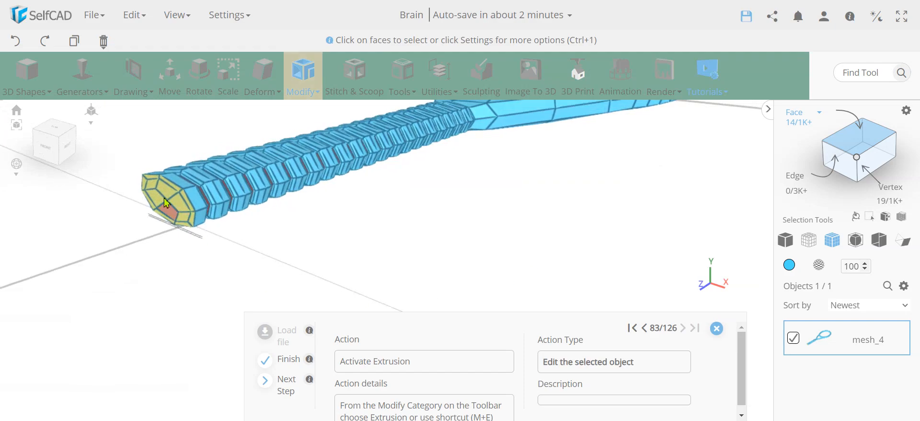
Start an Extrusion on the end cap faces with Side Extrusion on and an amount of 0.5.
left_click(303, 74)
left_click(317, 110)
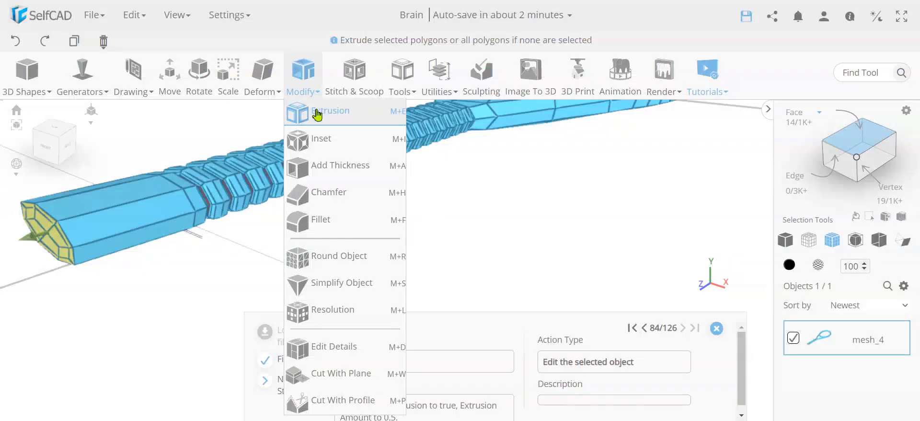
left_click(163, 240)
scroll(429, 233, "down", 5)
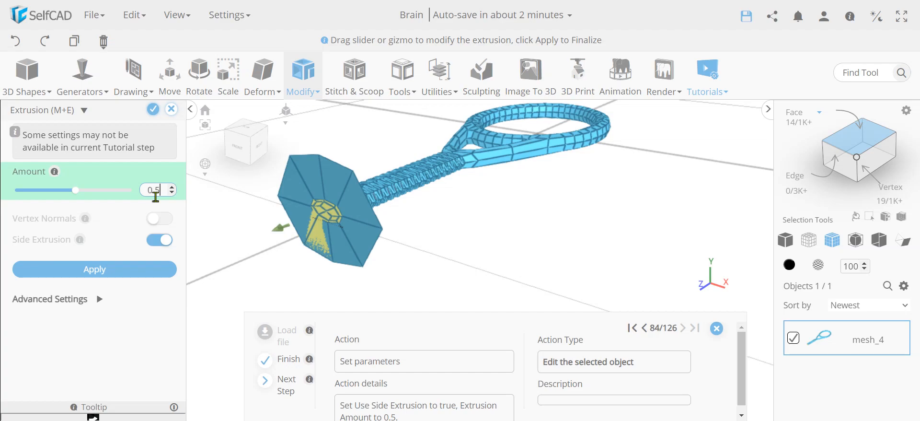
key("Return")
Apply the side extrusion around the end cap, turn Side Extrusion off and finalize the 0.5 extrusion outward.
scroll(347, 200, "up", 3)
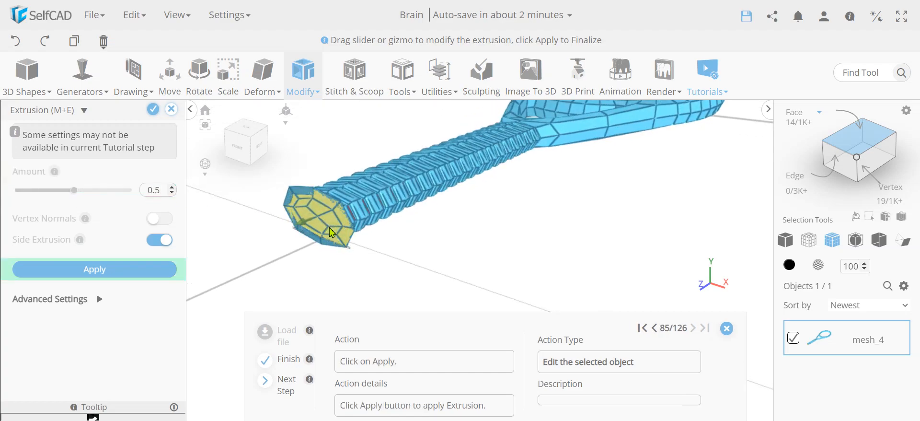
left_click_drag(415, 266, 451, 269)
scroll(345, 271, "up", 5)
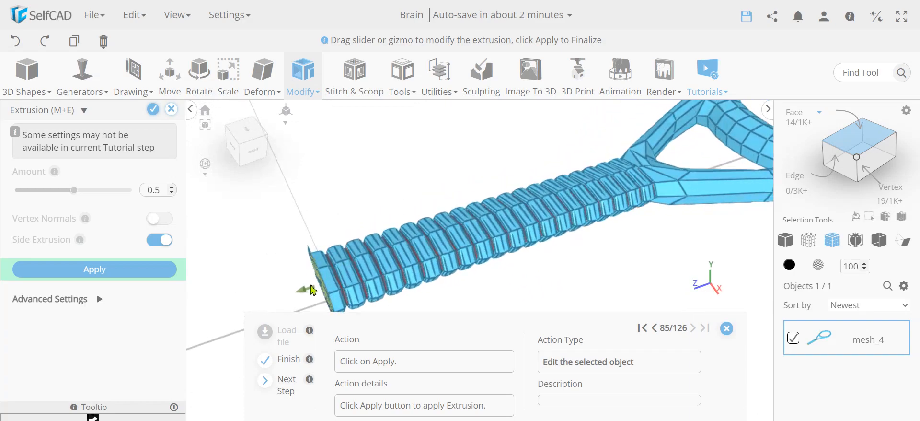
left_click_drag(203, 258, 293, 240)
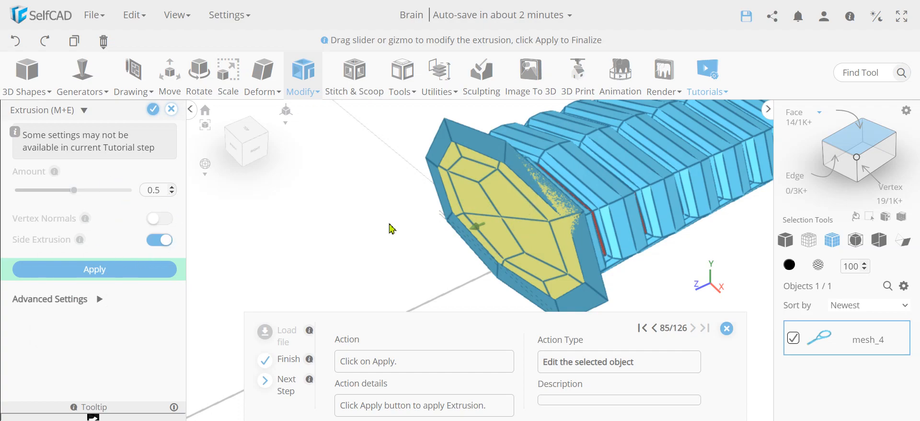
left_click(95, 276)
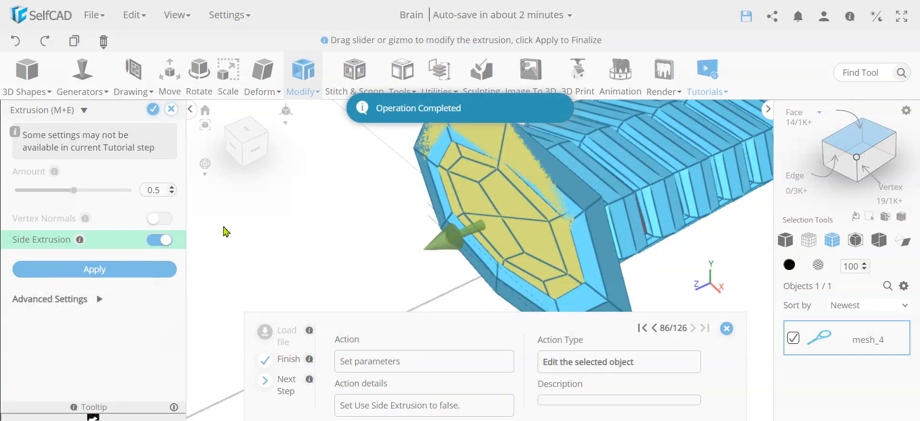
left_click(154, 244)
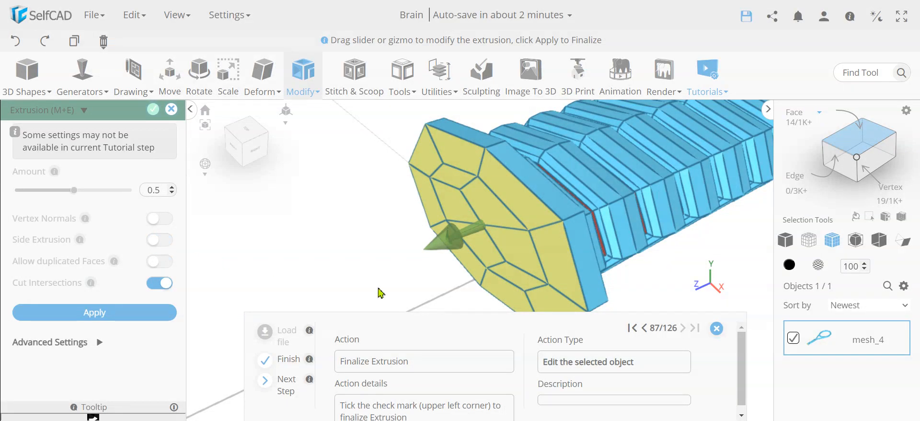
left_click(153, 111)
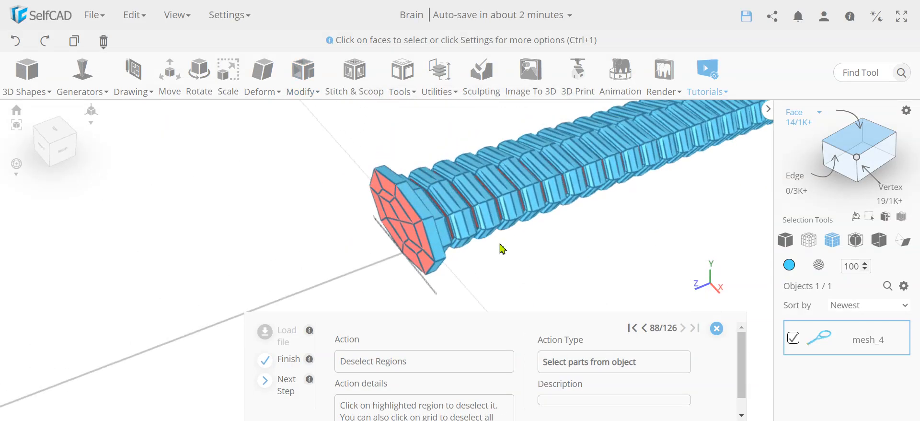
Deselect the end cap faces and start a new Plane shape.
left_click(515, 271)
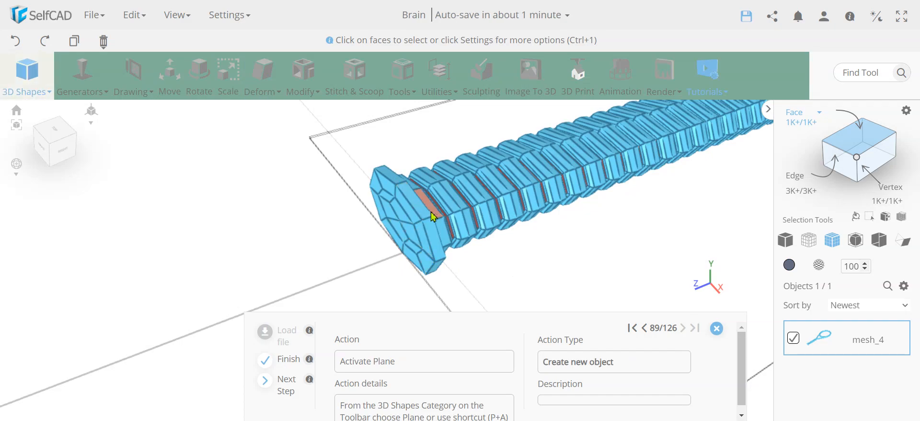
left_click_drag(479, 269, 422, 272)
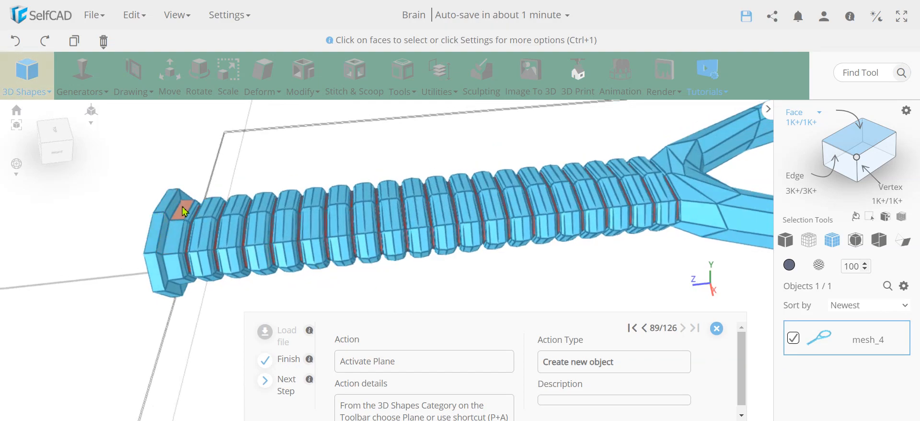
scroll(136, 262, "down", 5)
left_click_drag(118, 268, 211, 267)
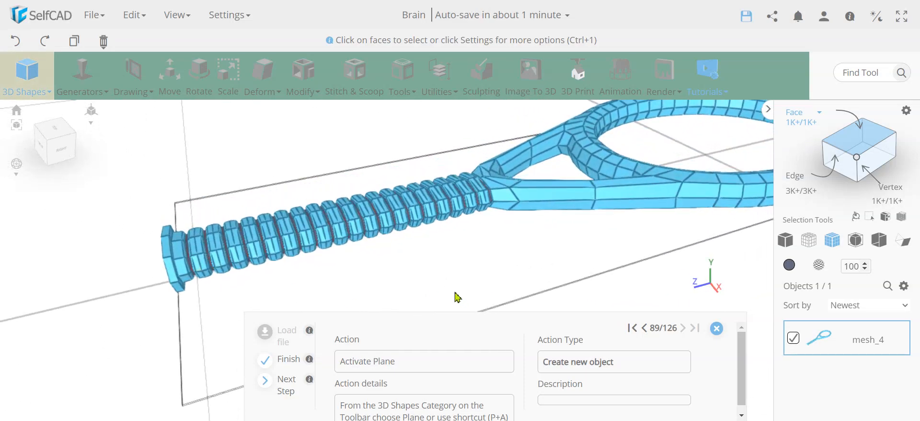
left_click(29, 82)
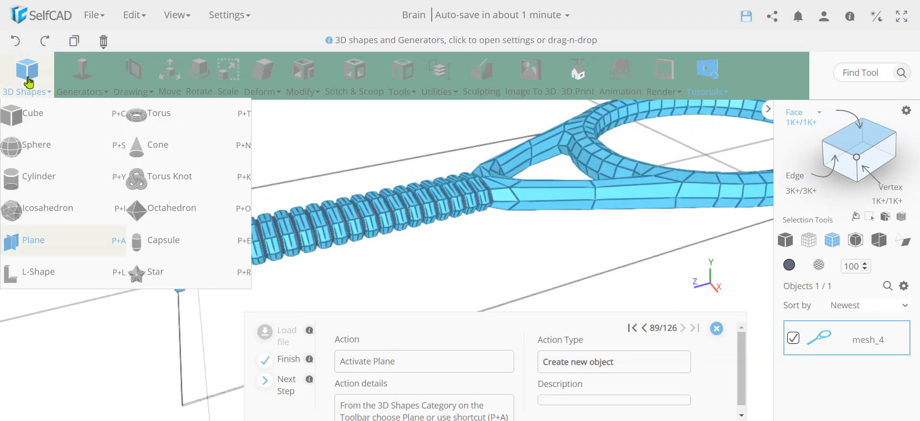
scroll(424, 256, "down", 5)
right_click_drag(420, 258, 536, 254)
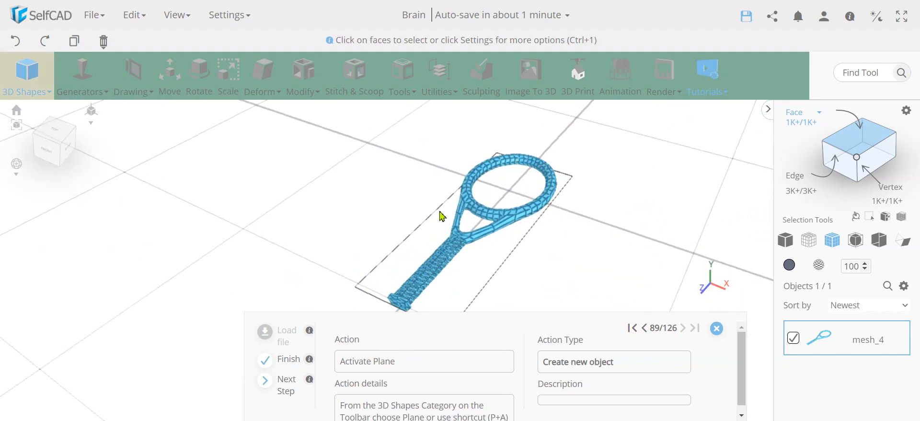
right_click_drag(527, 284, 569, 283)
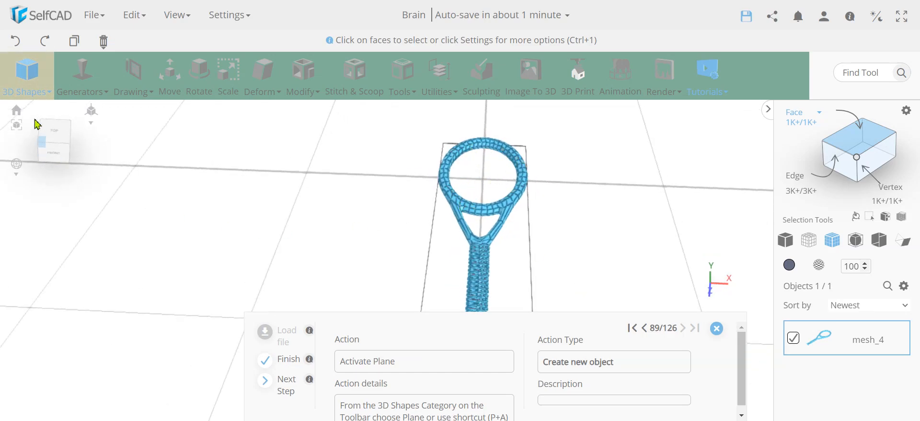
left_click(27, 72)
left_click(39, 242)
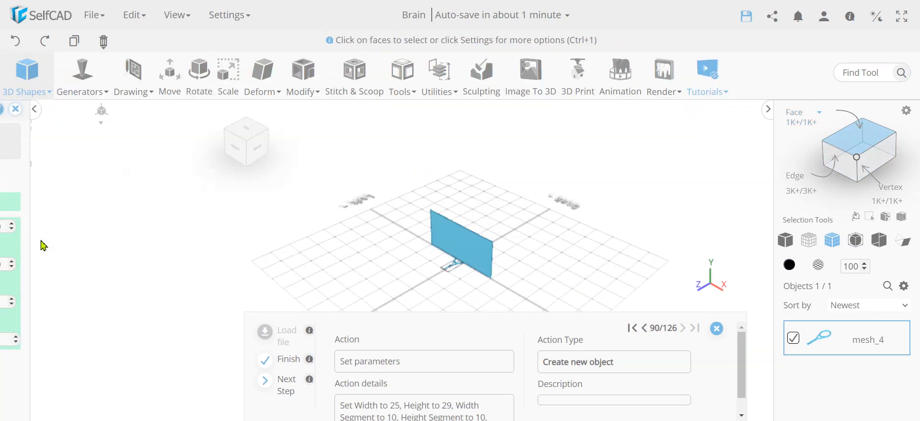
Rotate the new plane about X so it lies flat and set its width to 25 and height to 29.
scroll(129, 300, "down", 4)
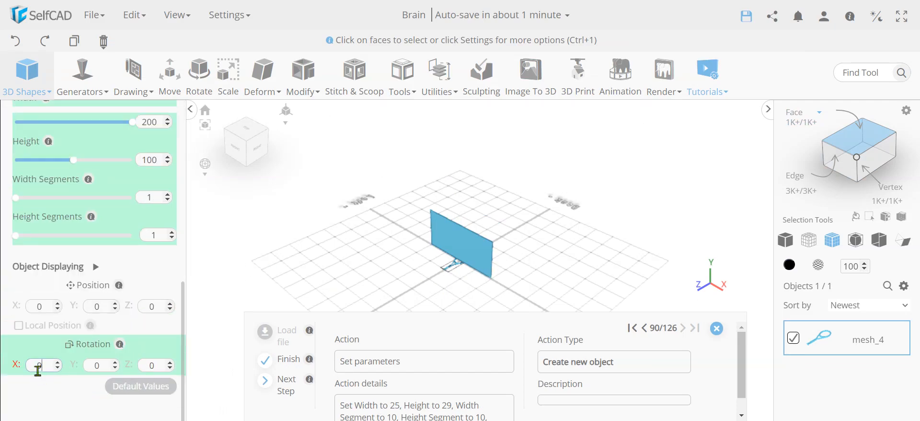
key("Return")
scroll(77, 205, "up", 3)
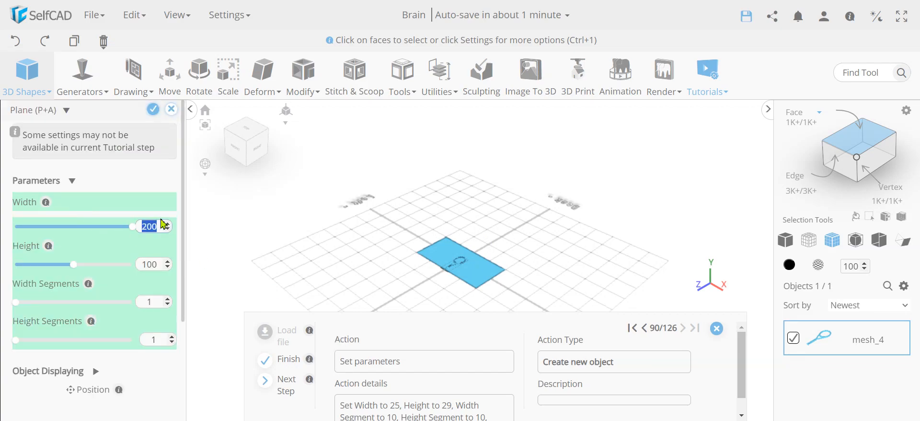
type("25")
key("Return")
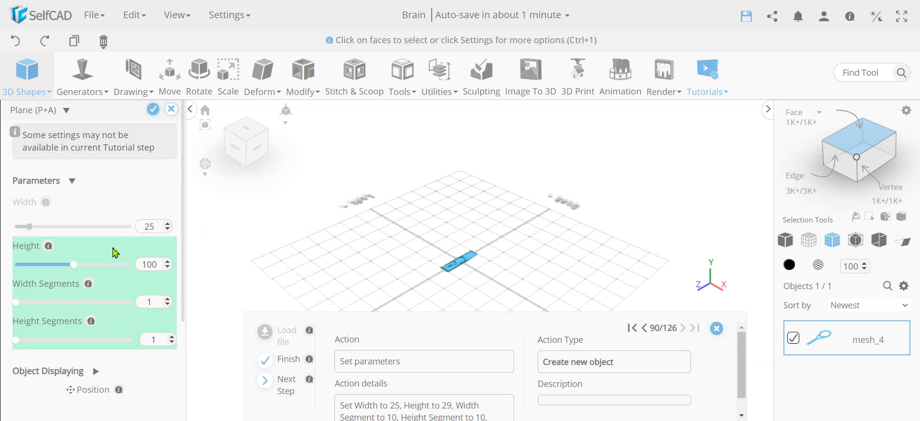
double_click(146, 266)
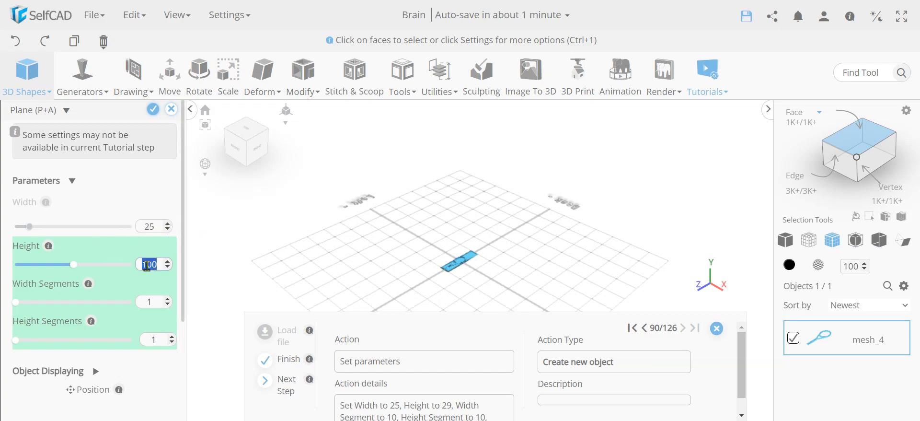
type("30")
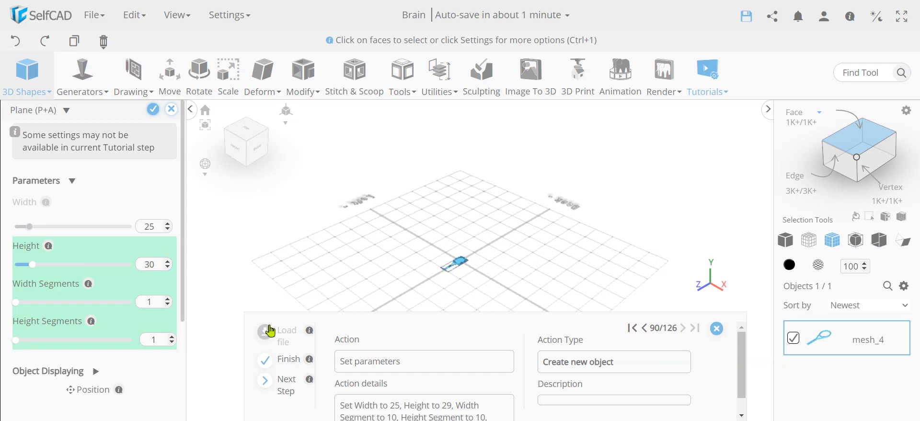
double_click(161, 263)
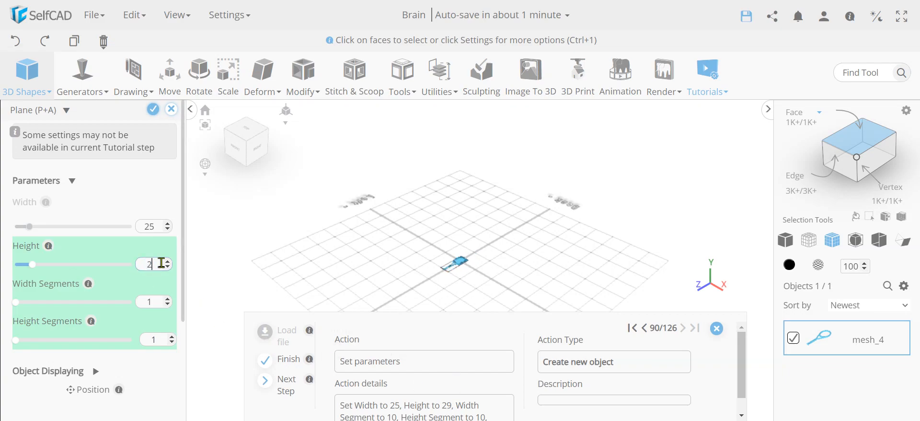
Set the plane's width segments and height segments to 10 and finalize the plane.
scroll(472, 268, "up", 6)
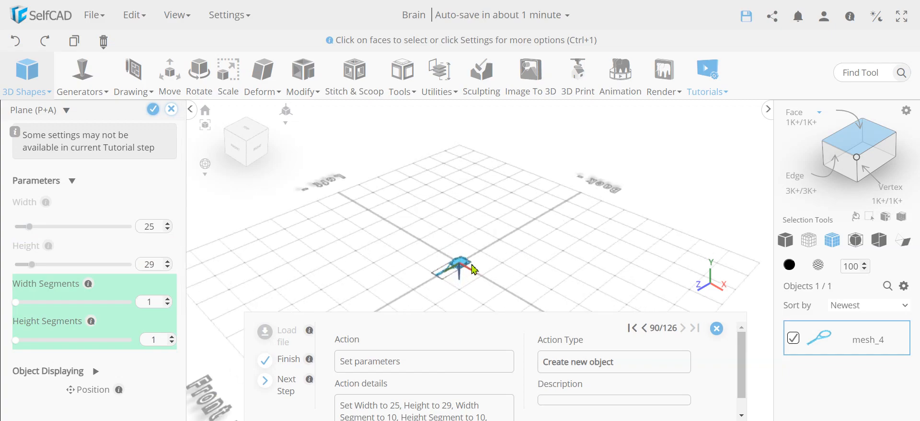
scroll(473, 272, "up", 5)
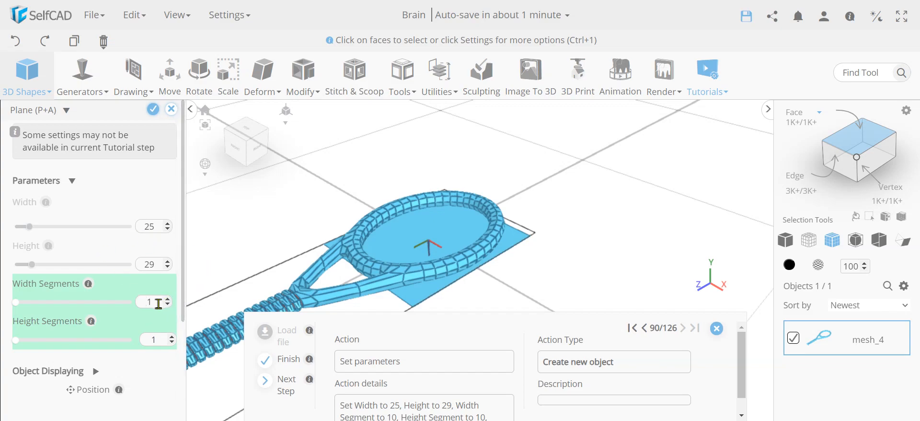
type("0")
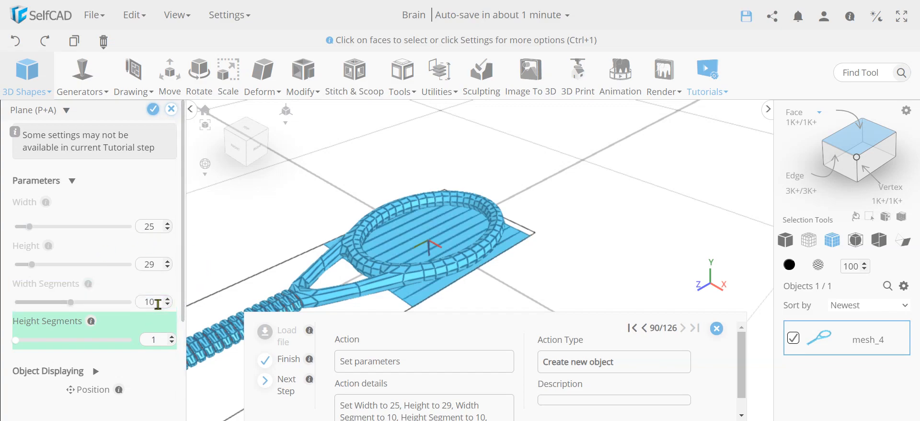
double_click(156, 338)
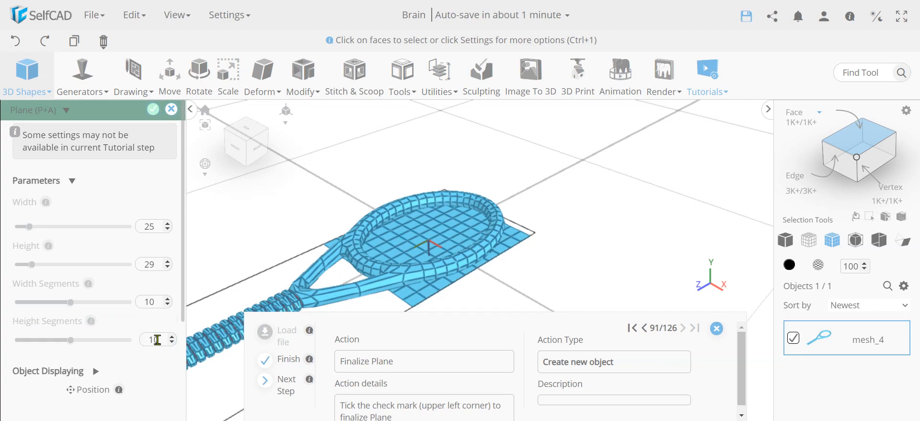
left_click(152, 109)
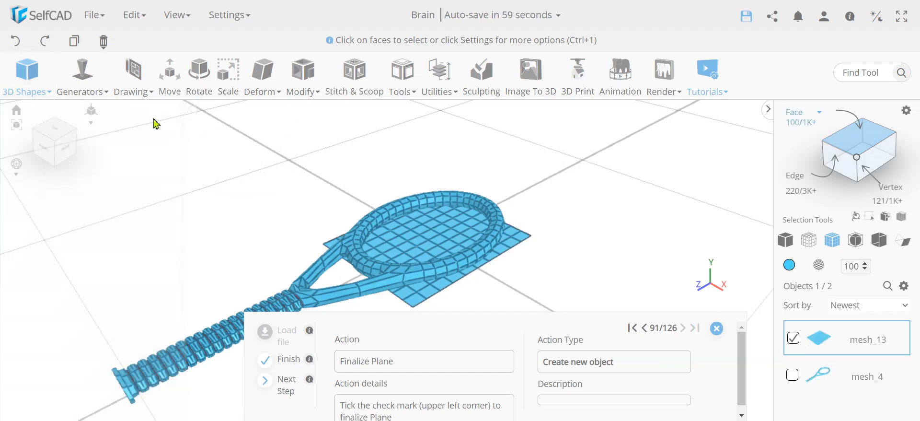
Start a Chamfer on the segmented plane with an intensity of 0.2 and Fill Polygons off.
right_click_drag(241, 251, 379, 264)
right_click_drag(417, 305, 410, 146)
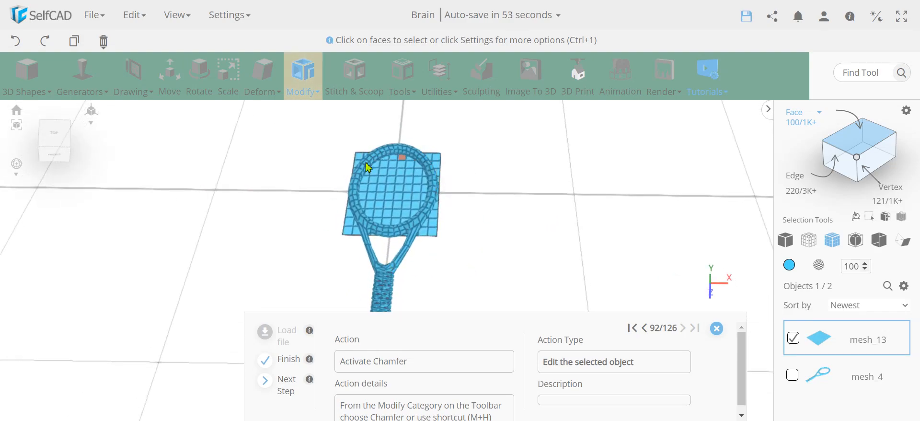
left_click(303, 86)
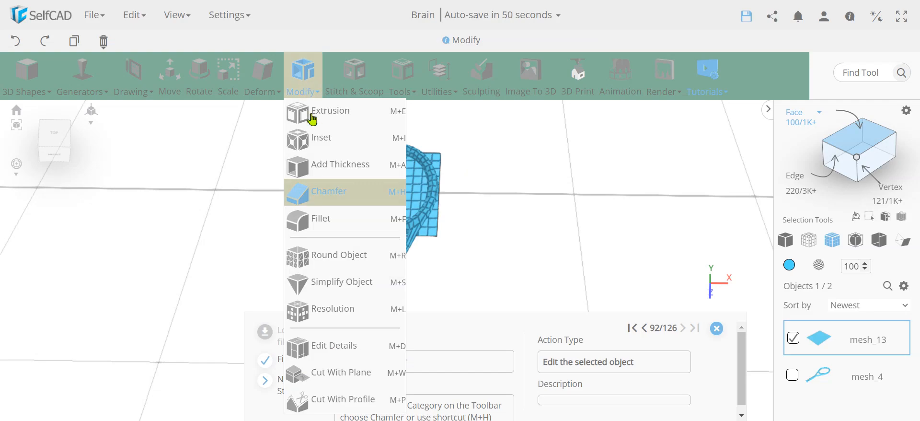
left_click(344, 191)
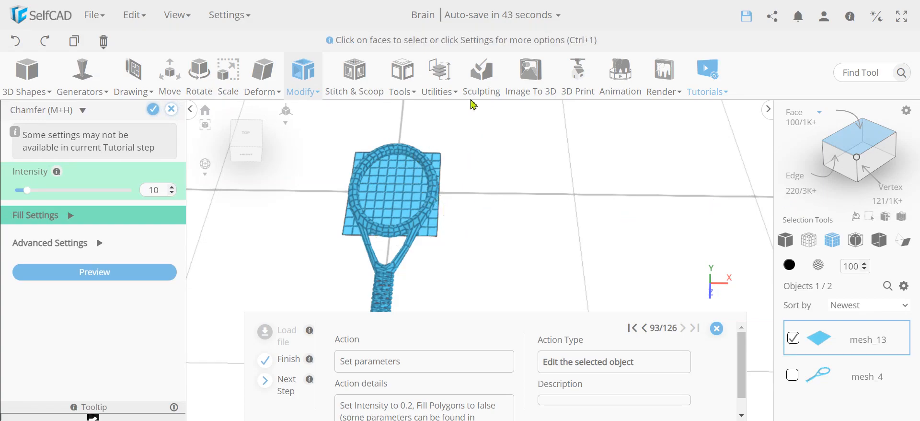
left_click(447, 86)
left_click(70, 218)
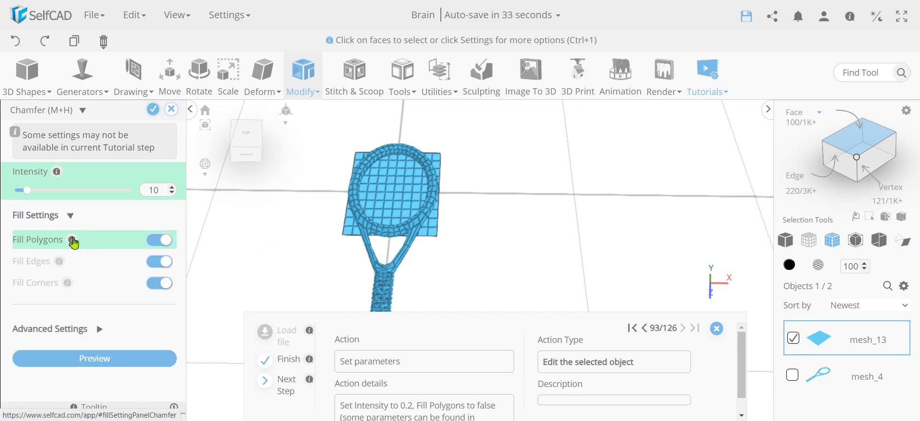
left_click(154, 239)
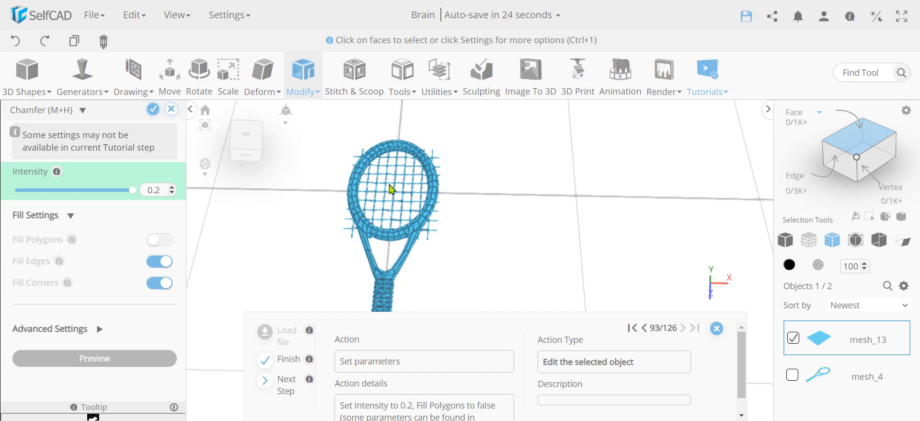
scroll(413, 199, "up", 10)
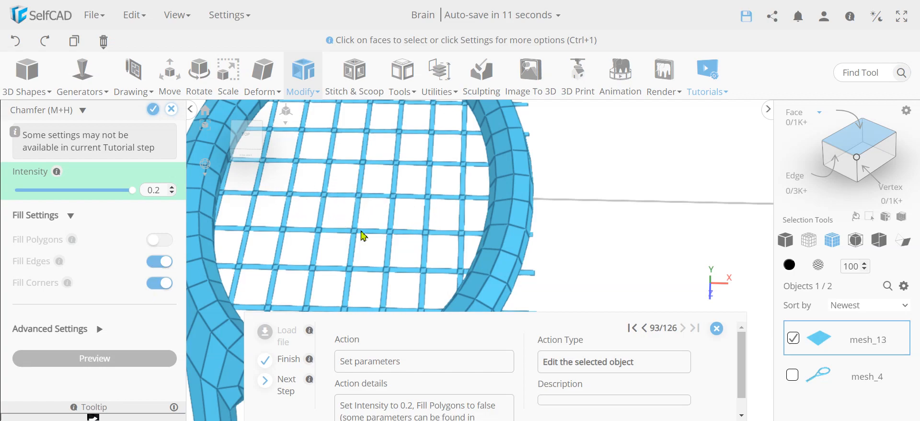
scroll(448, 193, "down", 3)
left_click(152, 112)
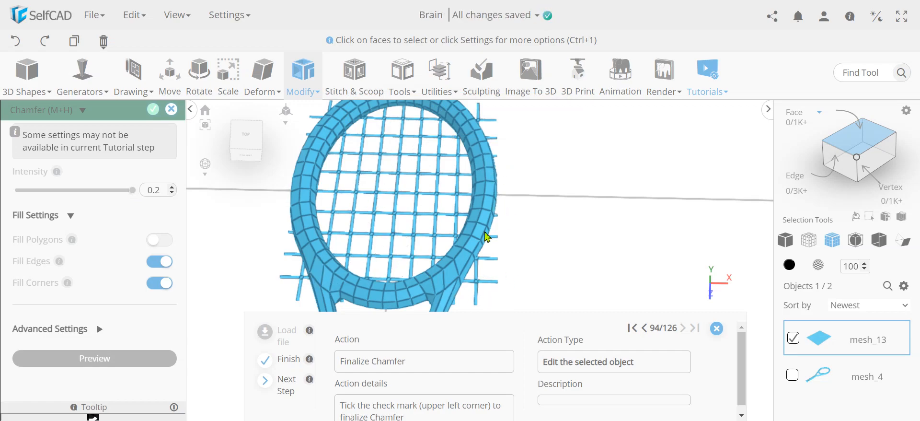
Expand and review the chamfer's advanced settings, including the Based On option, and finalize the chamfer.
left_click(105, 336)
scroll(110, 286, "down", 2)
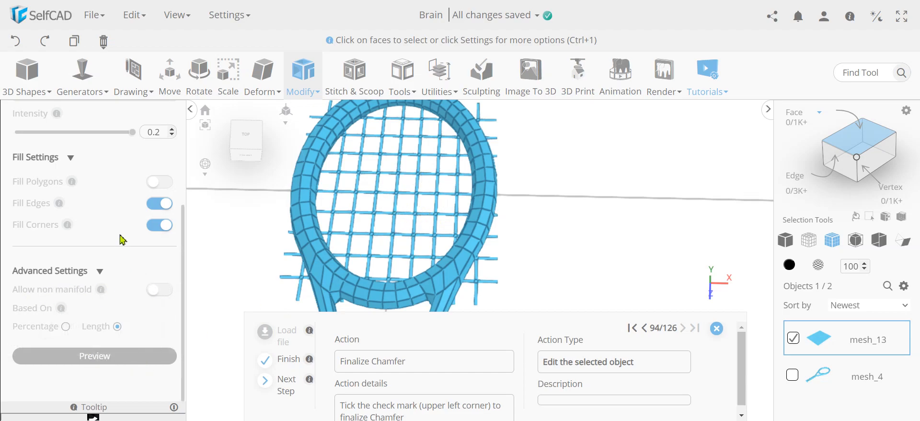
scroll(120, 238, "up", 2)
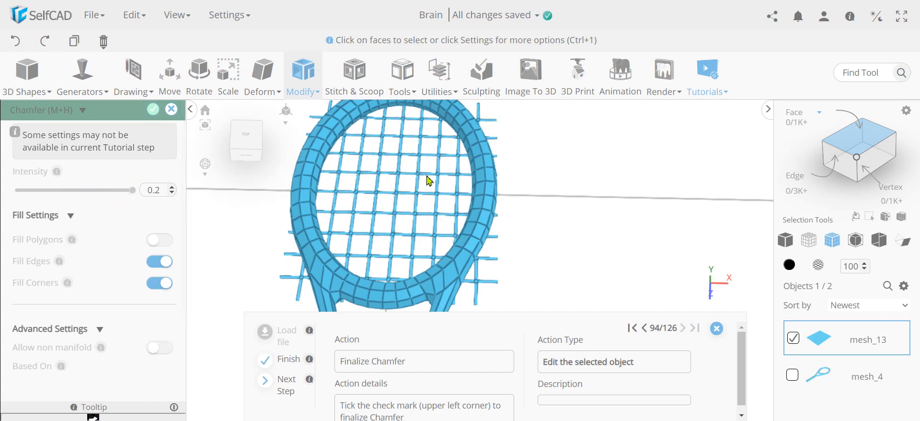
scroll(125, 303, "down", 2)
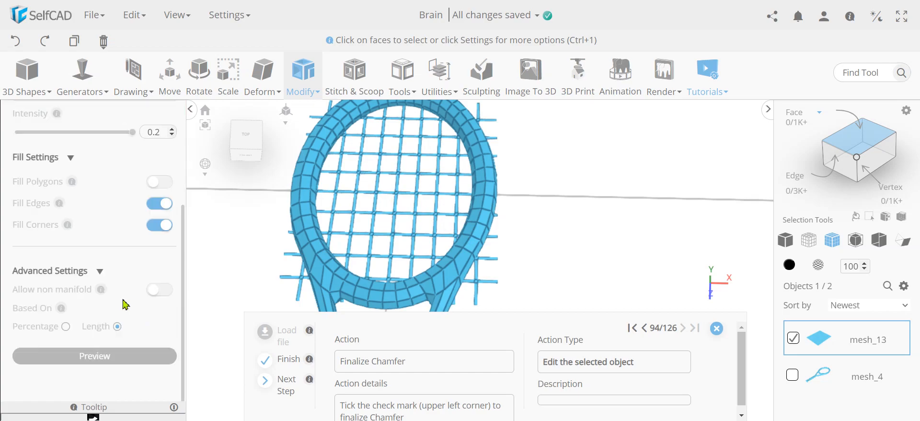
scroll(134, 261, "up", 2)
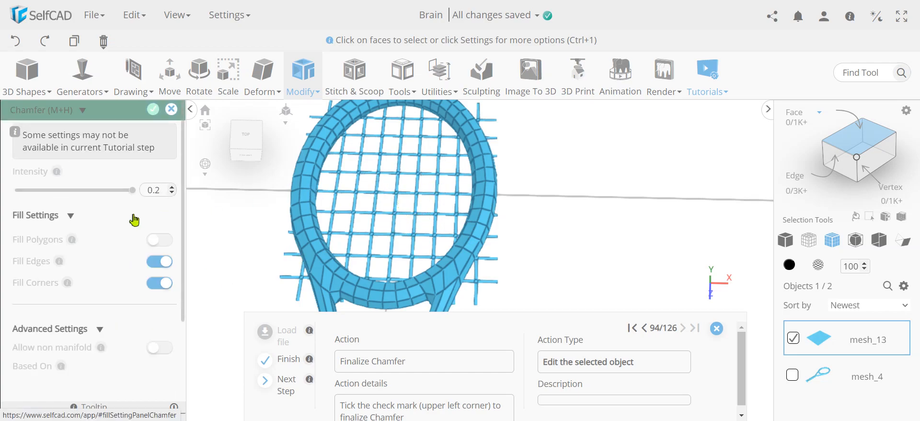
scroll(134, 218, "down", 2)
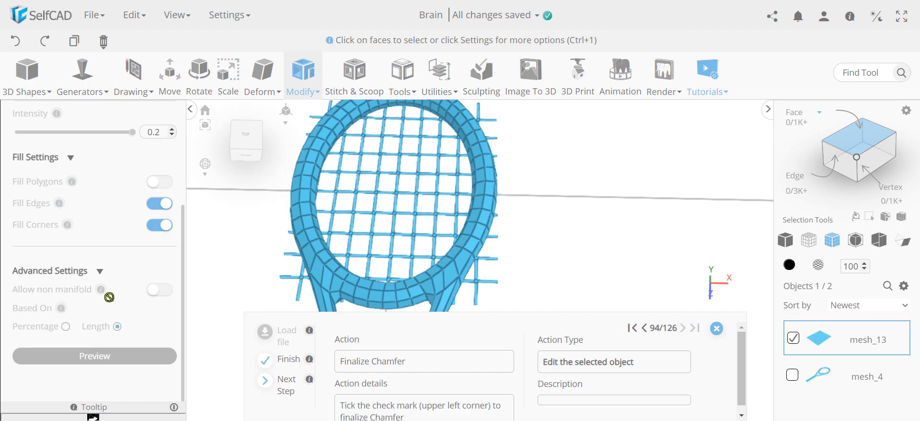
scroll(143, 269, "up", 2)
left_click(153, 109)
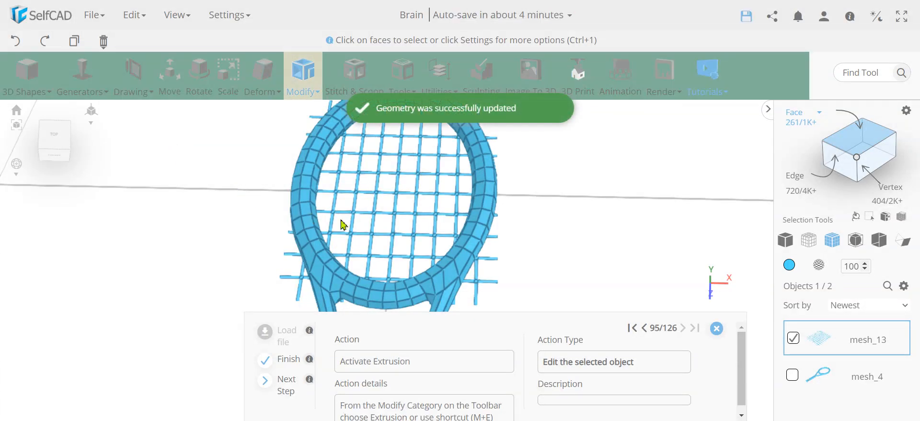
Start an Extrusion on the chamfered string grid with an amount of 2 and inspect it from below.
right_click_drag(314, 251, 292, 238)
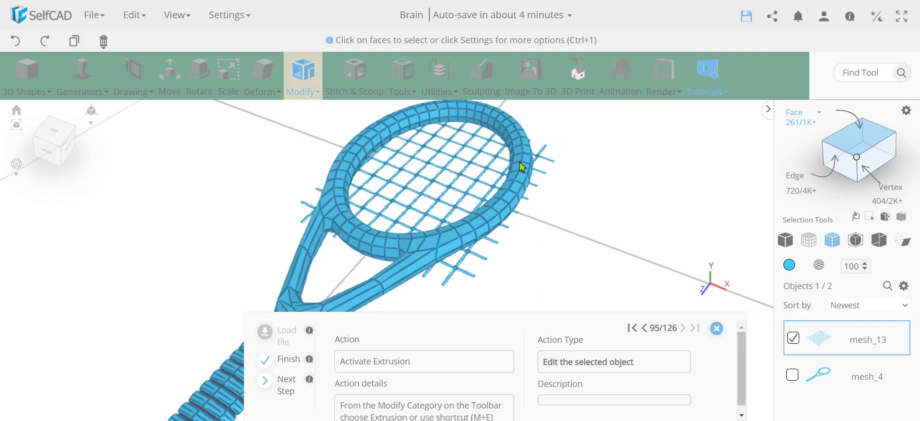
left_click(304, 91)
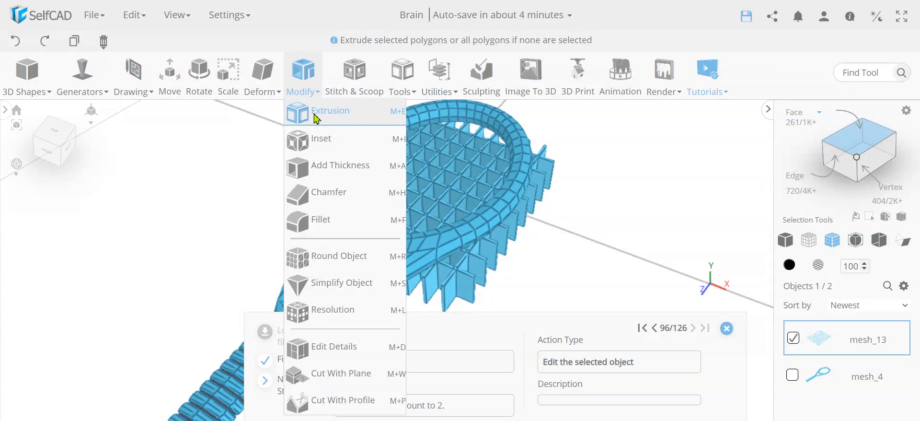
left_click(315, 115)
left_click_drag(475, 221, 431, 249)
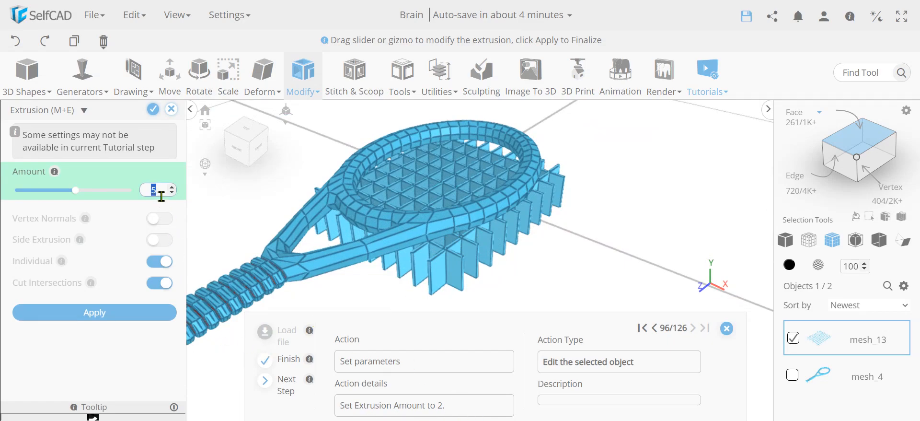
key("Return")
right_click_drag(485, 266, 448, 178)
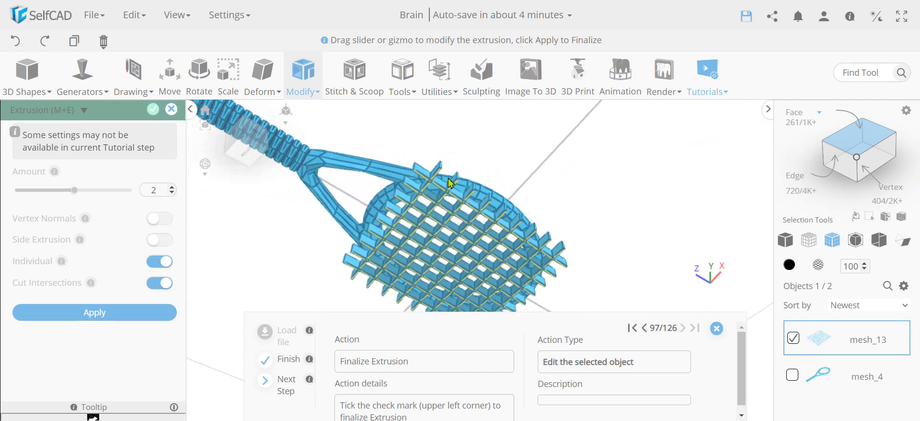
Finalize the extrusion of the string grid and deselect its highlighted faces.
left_click(151, 114)
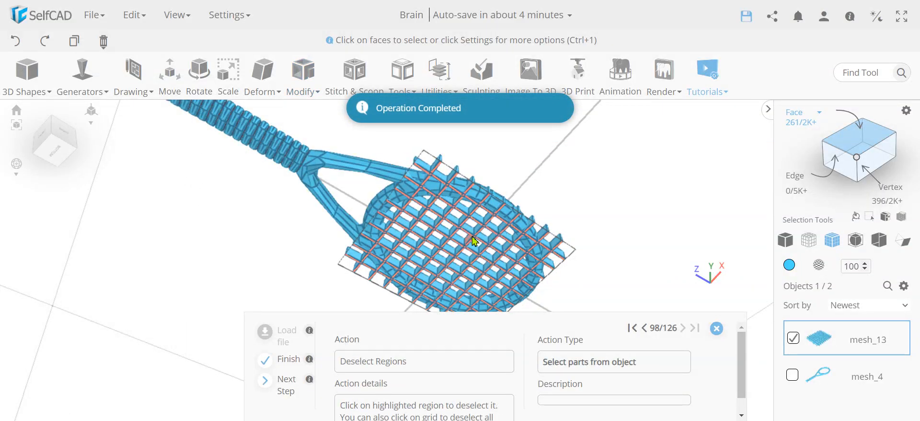
left_click(565, 185)
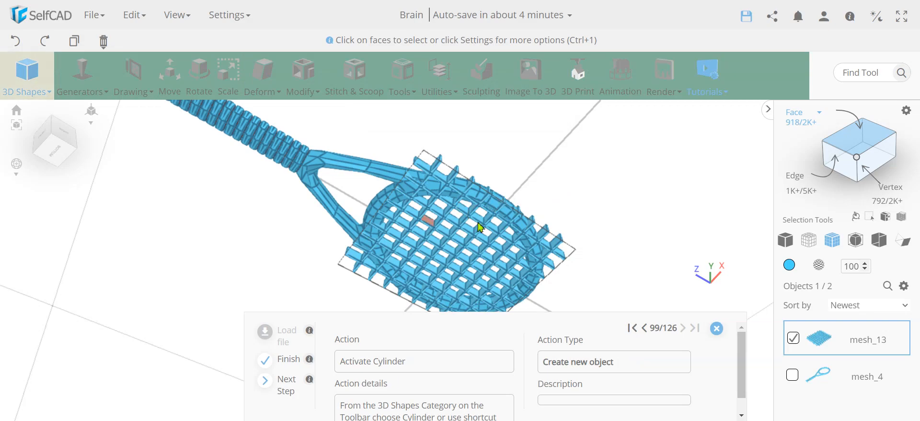
Examine the extruded string grid against the racket's ring and handle from above, from the side and at an angle.
right_click_drag(600, 178, 580, 263)
right_click_drag(603, 294, 601, 277)
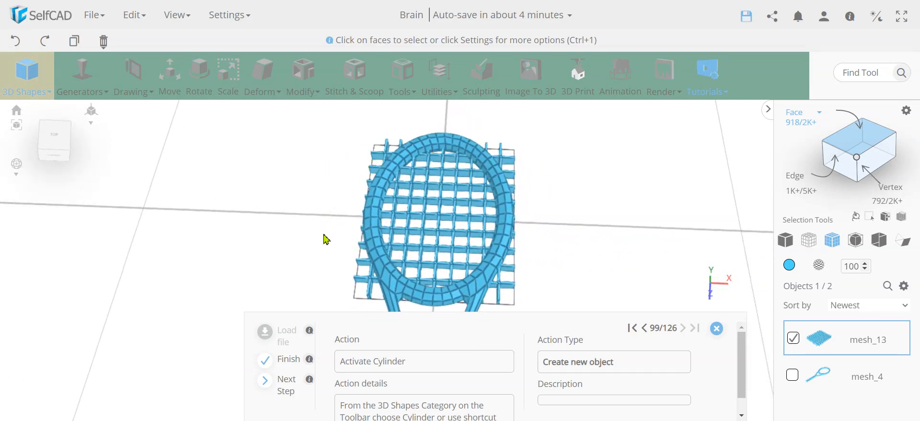
right_click_drag(544, 203, 497, 282)
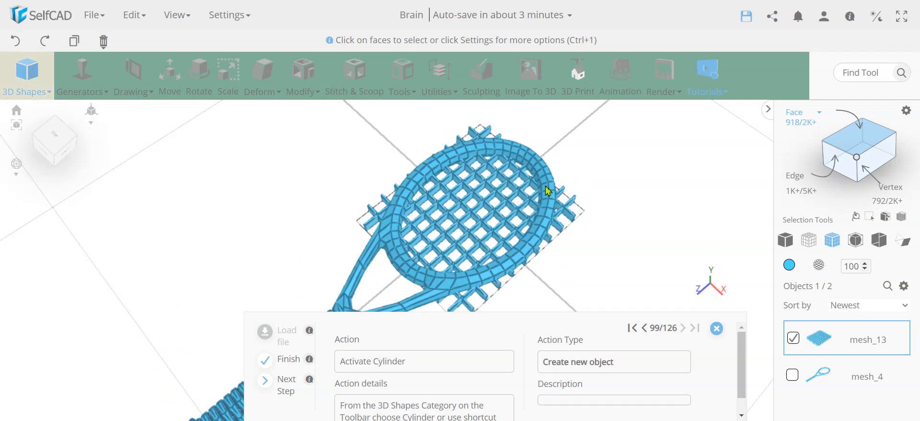
right_click_drag(600, 200, 519, 241)
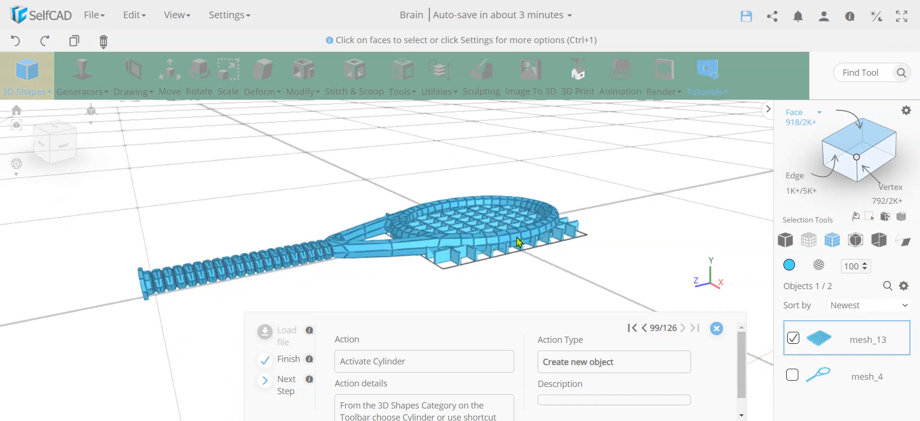
right_click_drag(468, 285, 405, 282)
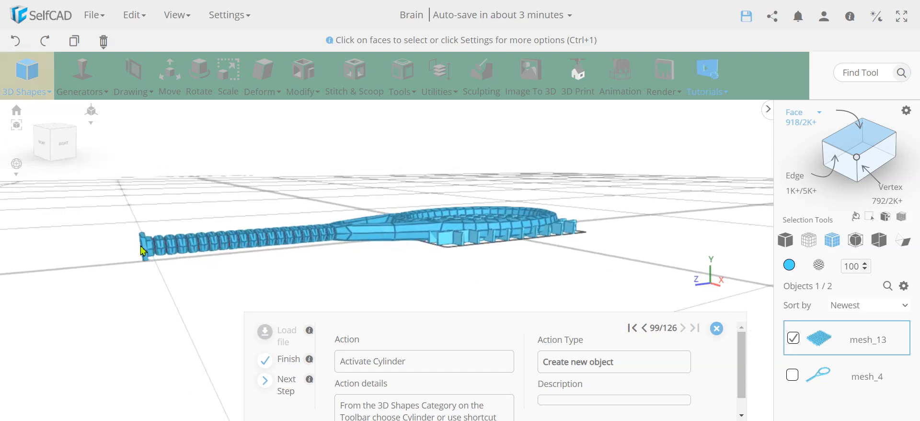
right_click_drag(142, 291, 458, 257)
right_click_drag(531, 201, 670, 138)
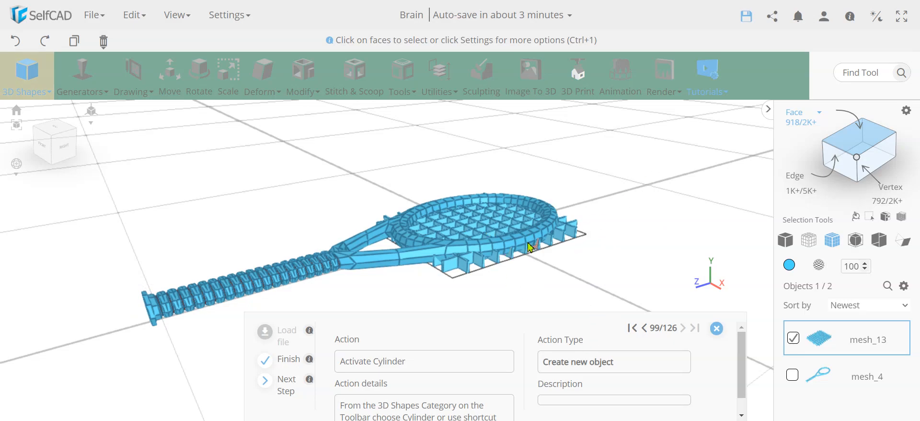
right_click_drag(389, 274, 443, 287)
scroll(606, 242, "down", 5)
middle_click_drag(585, 245, 565, 212)
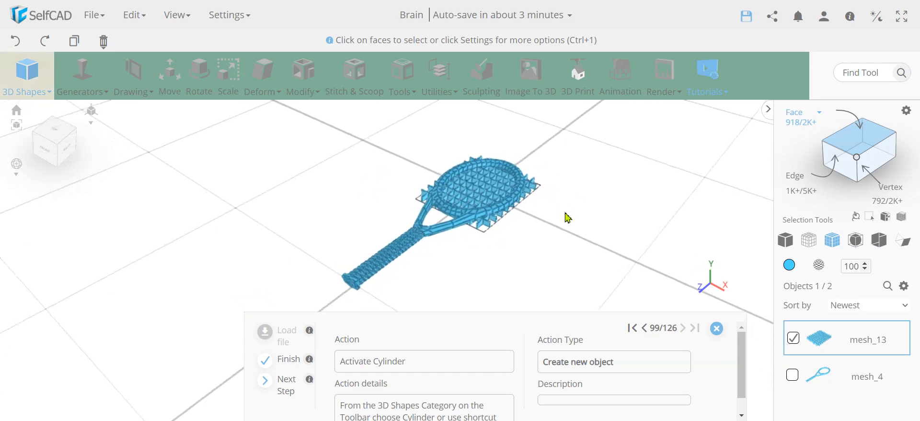
Create a cylinder with a top radius of 12, bottom radius of 12 and height of 2, and finalize it.
left_click(26, 74)
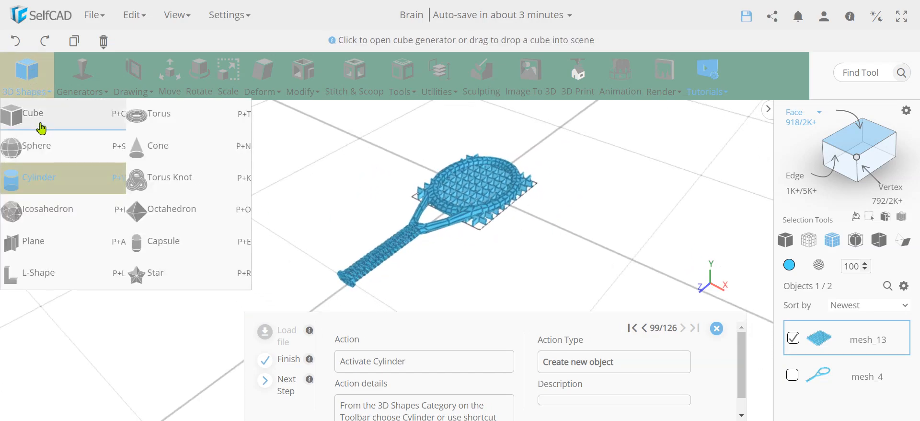
left_click(41, 179)
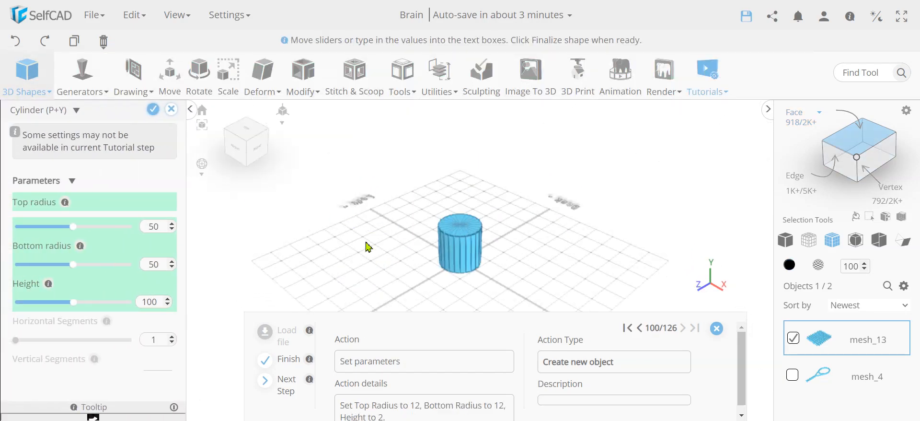
double_click(155, 226)
type("12")
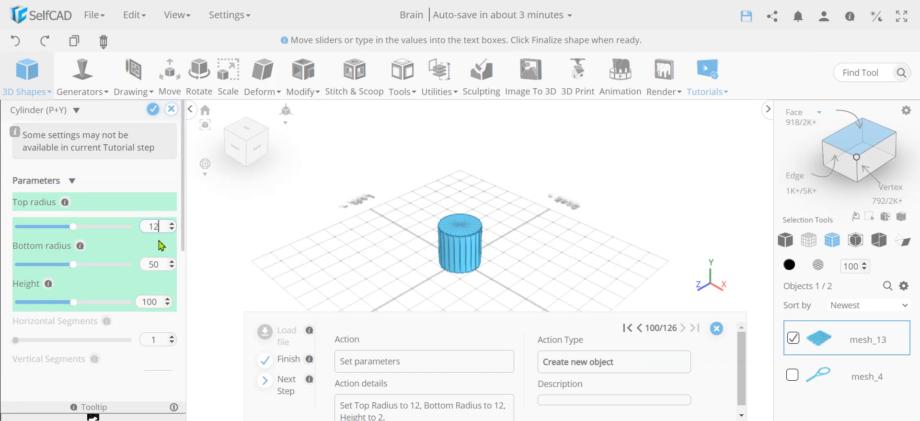
double_click(165, 266)
type("12")
double_click(160, 301)
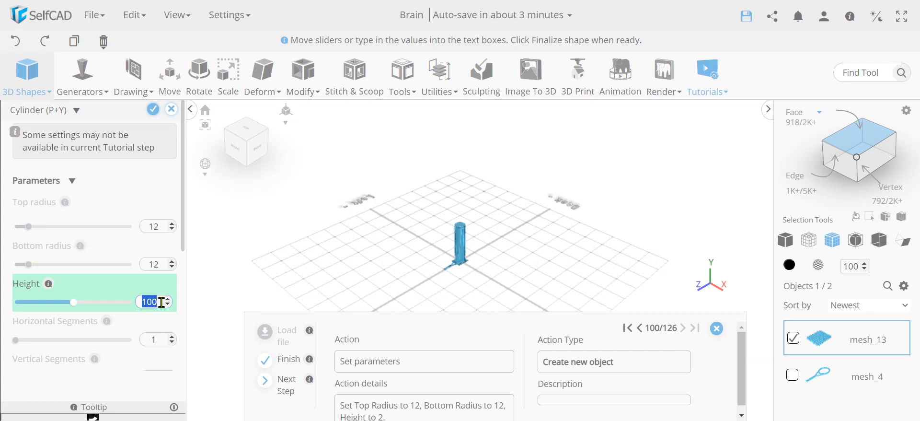
type("2")
scroll(455, 263, "up", 10)
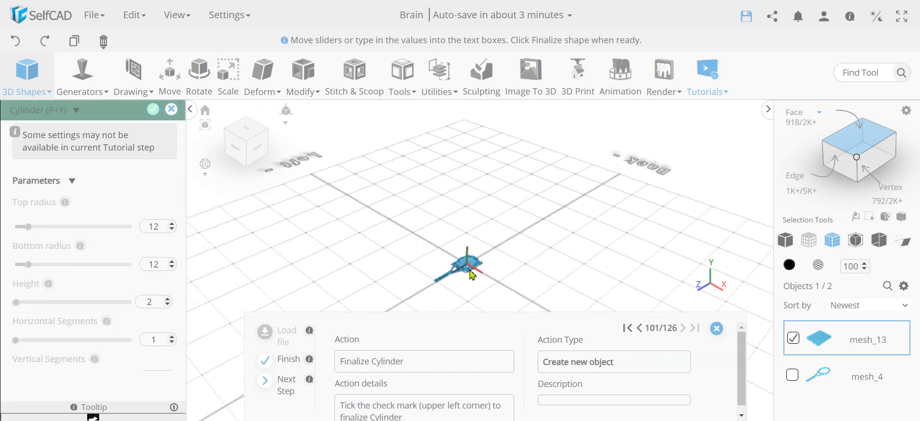
right_click_drag(474, 272, 474, 156)
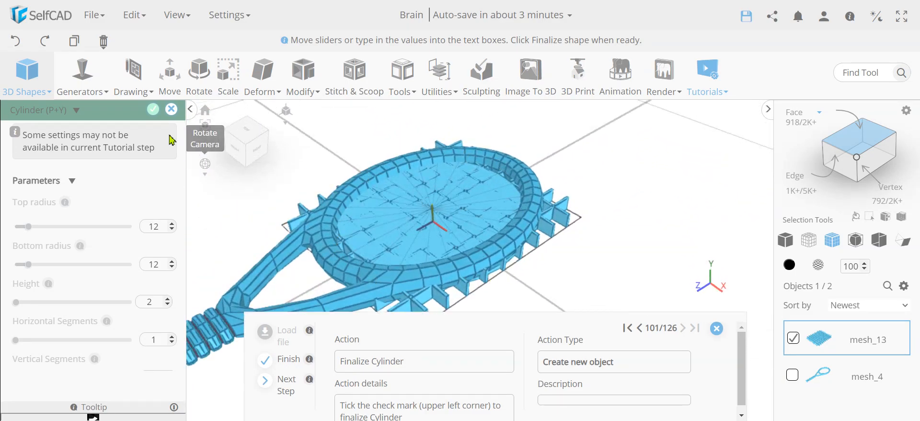
left_click(153, 109)
Scale the new cylinder to a Z size of 29 and close the Scale tool.
key("s")
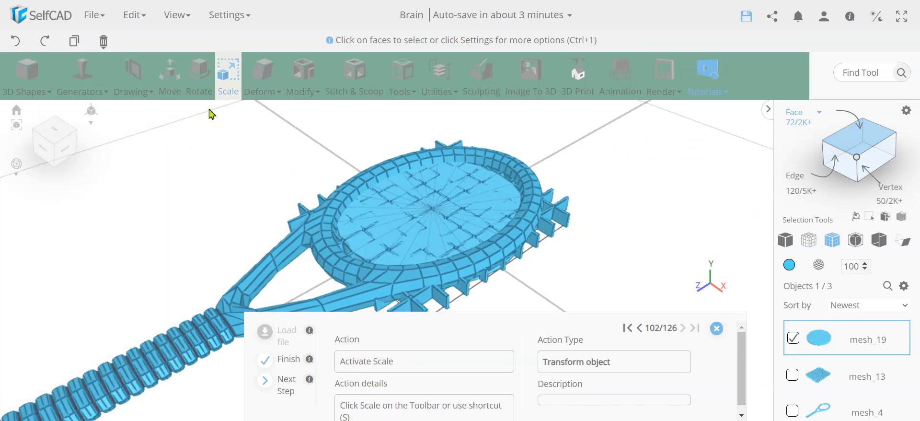
left_click(228, 90)
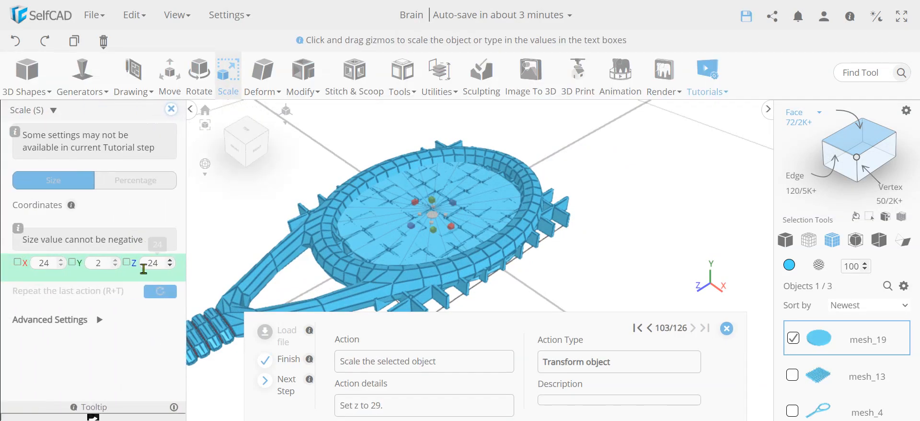
double_click(160, 267)
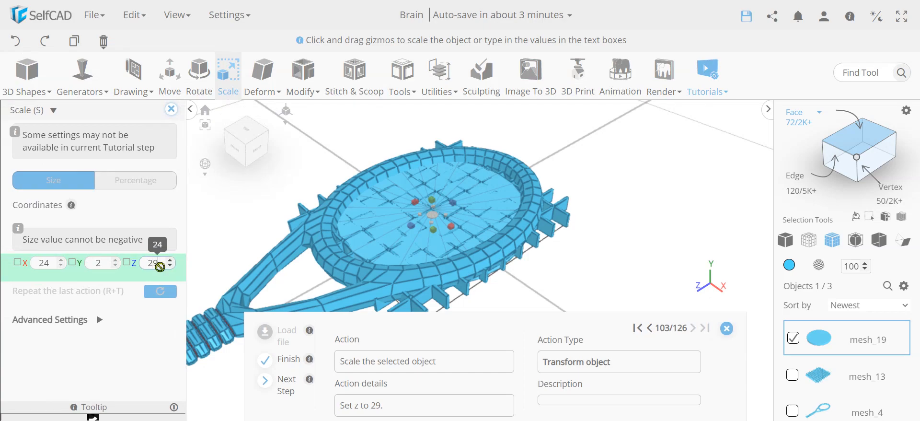
type("29")
key("Return")
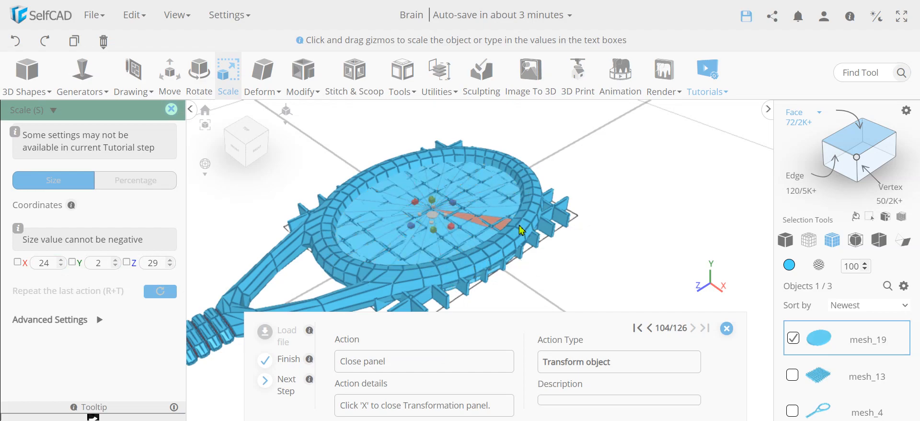
left_click_drag(546, 292, 515, 291)
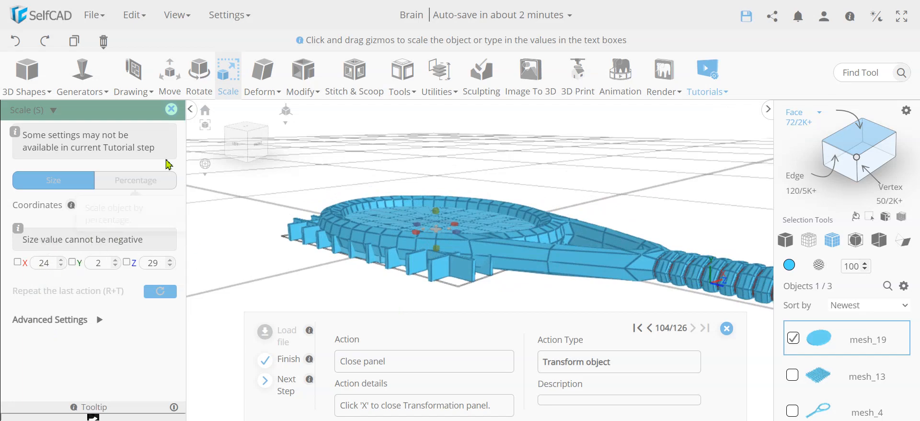
left_click(171, 110)
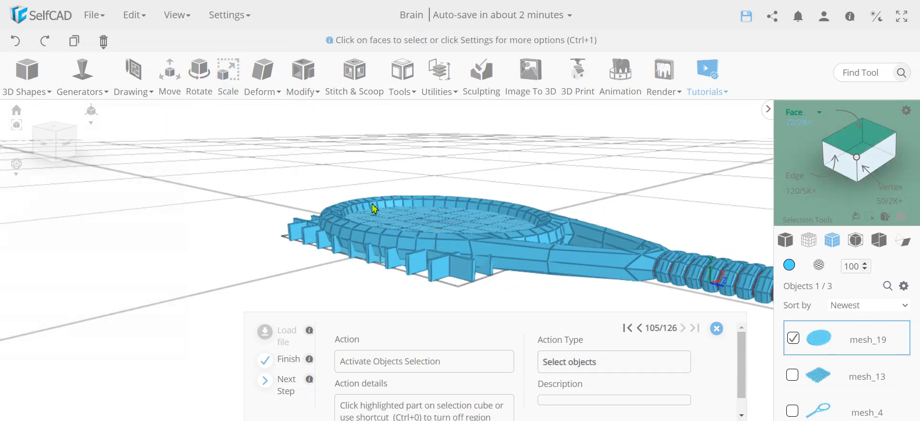
Turn off face selection to select whole objects and add the string grid mesh_13 to the selected disc.
scroll(366, 207, "down", 5)
left_click_drag(362, 303, 154, 295)
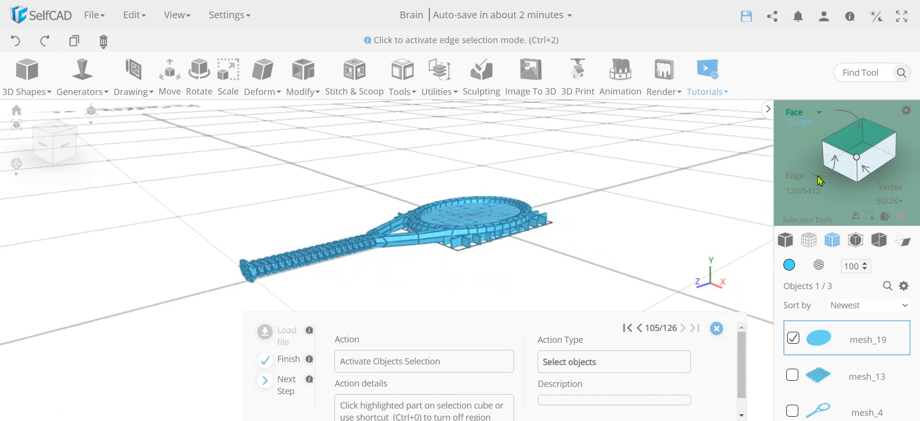
left_click(861, 142)
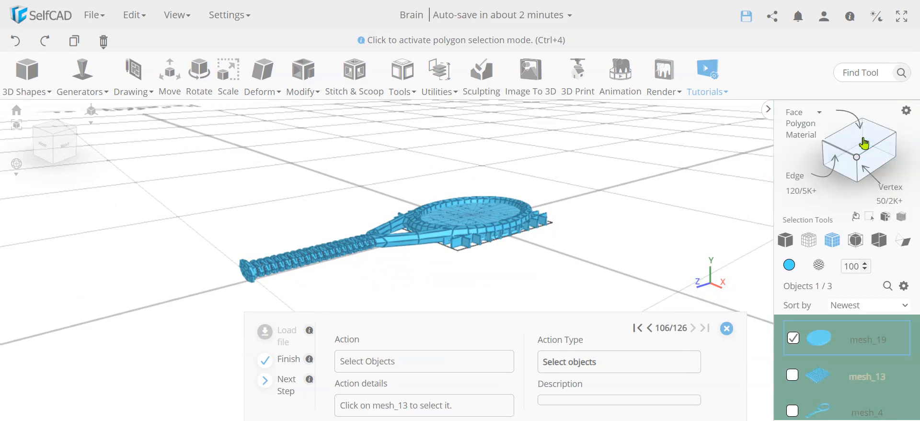
left_click(792, 375)
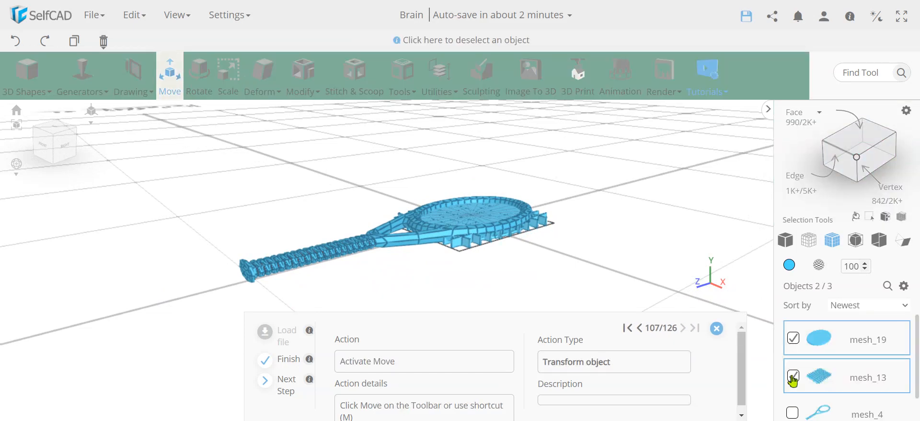
Move the selected disc and string grid to Y 1, check their fit in the ring, and close the Move tool.
left_click_drag(475, 255, 436, 285)
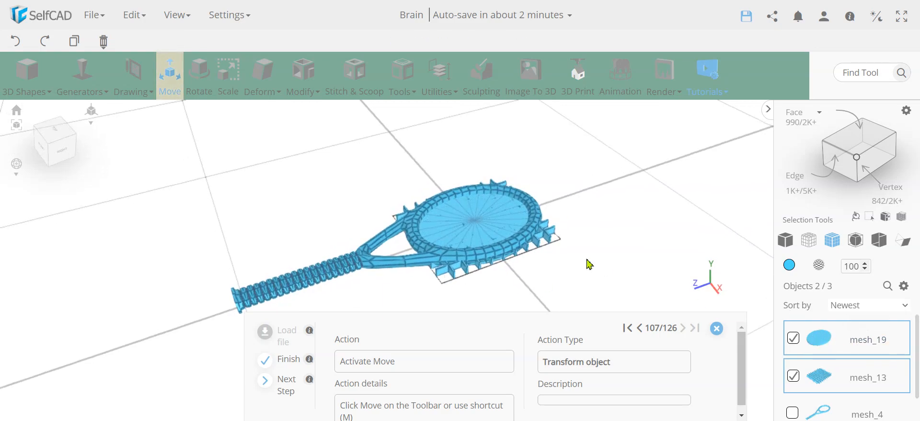
left_click(172, 81)
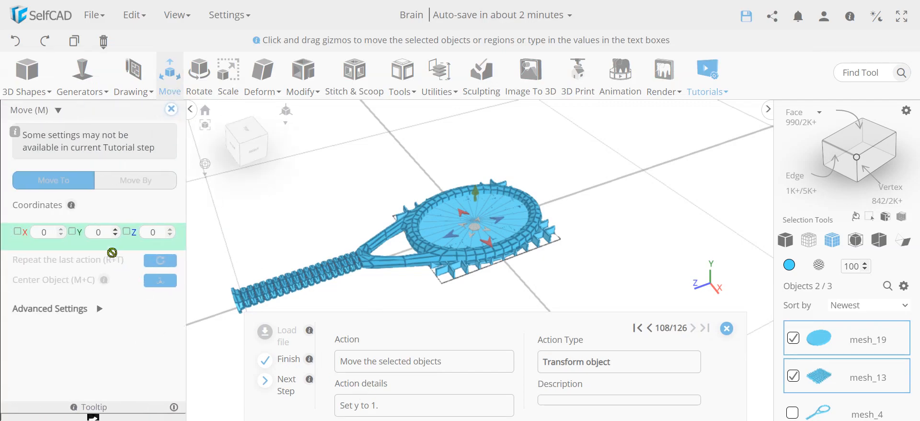
left_click(102, 233)
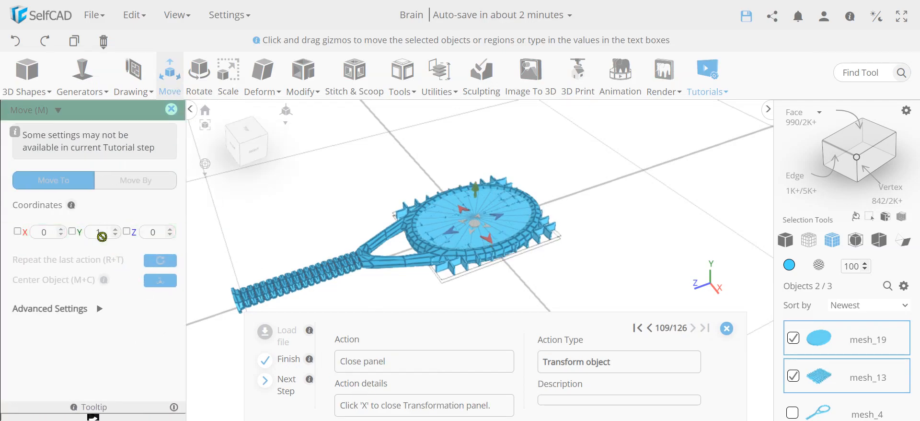
right_click_drag(523, 271, 542, 266)
scroll(504, 231, "up", 6)
right_click_drag(547, 317, 479, 268)
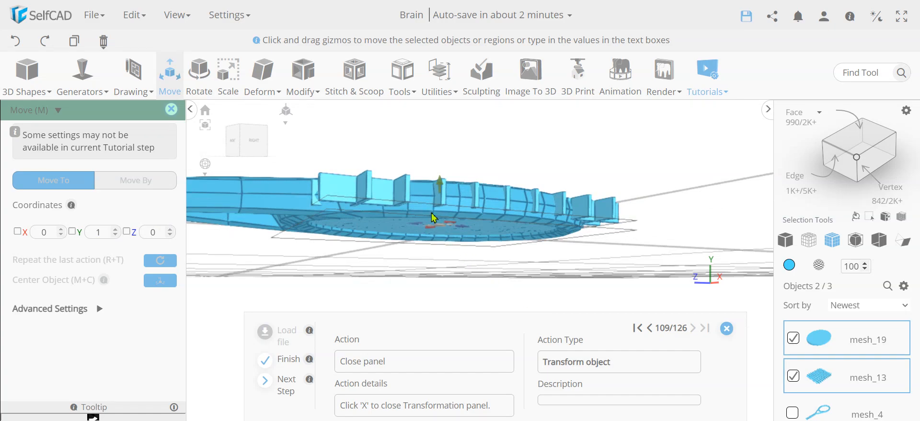
right_click_drag(436, 218, 343, 254)
left_click(172, 110)
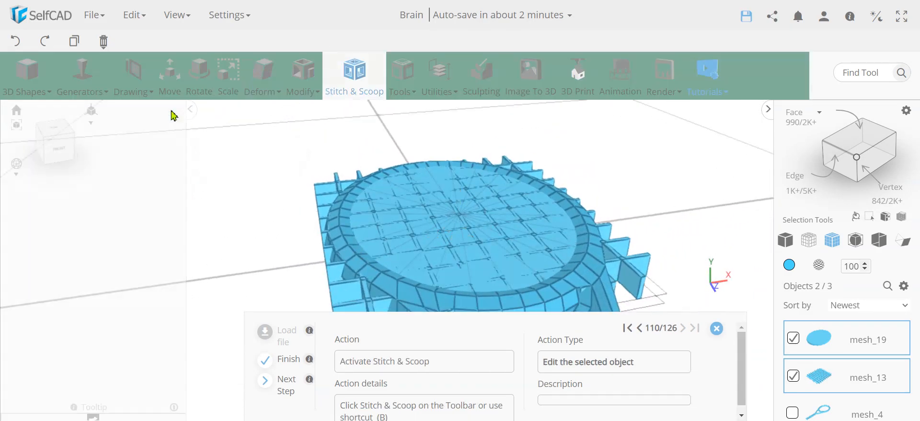
Apply a Stitch & Scoop Intersection to the disc and string grid, inspect the trimmed strings, and finalize it.
left_click(357, 89)
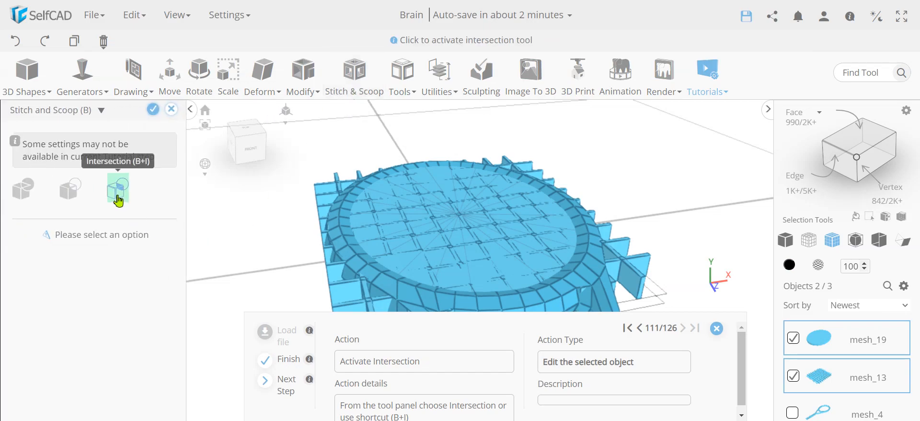
left_click(118, 192)
right_click_drag(501, 228, 225, 241)
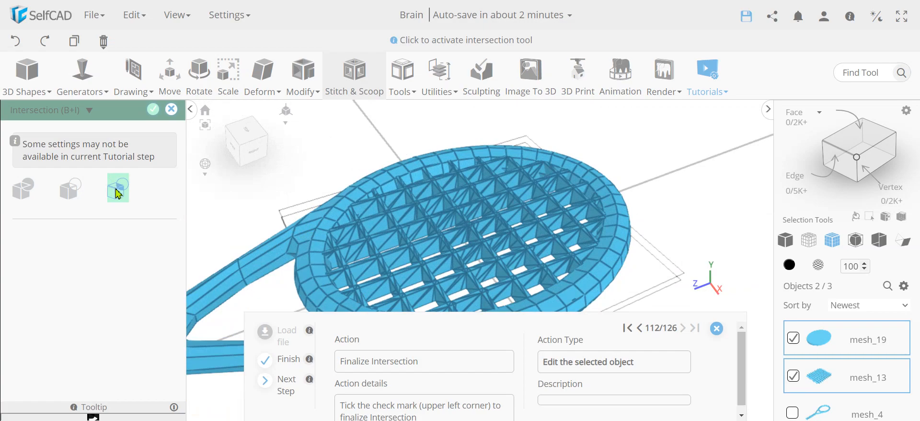
right_click_drag(553, 241, 499, 263)
scroll(559, 281, "down", 5)
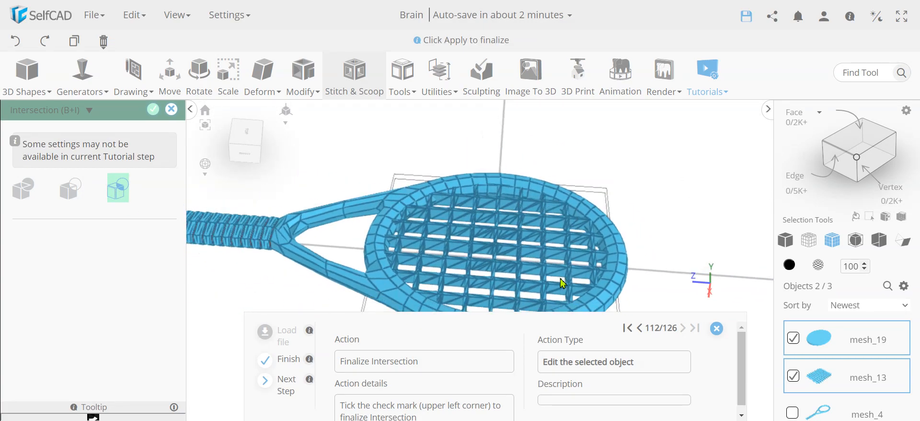
right_click_drag(482, 275, 505, 280)
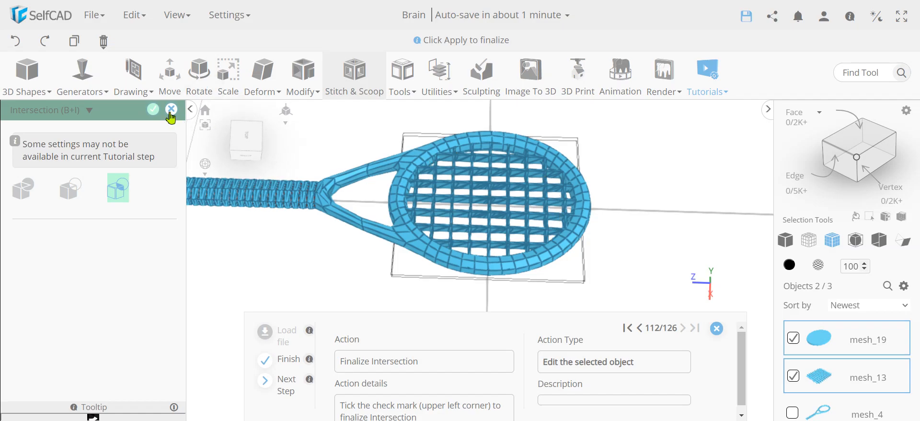
left_click(153, 111)
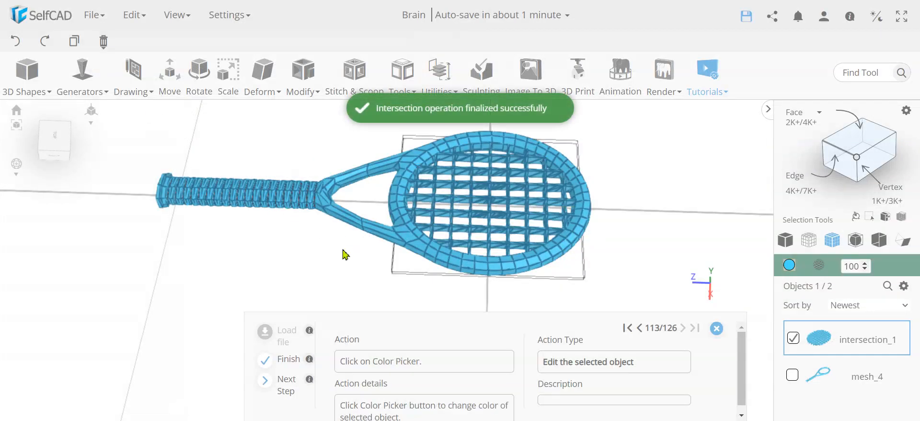
Color the trimmed string grid intersection_1 brown from the palette and confirm the change.
right_click_drag(362, 252, 401, 266)
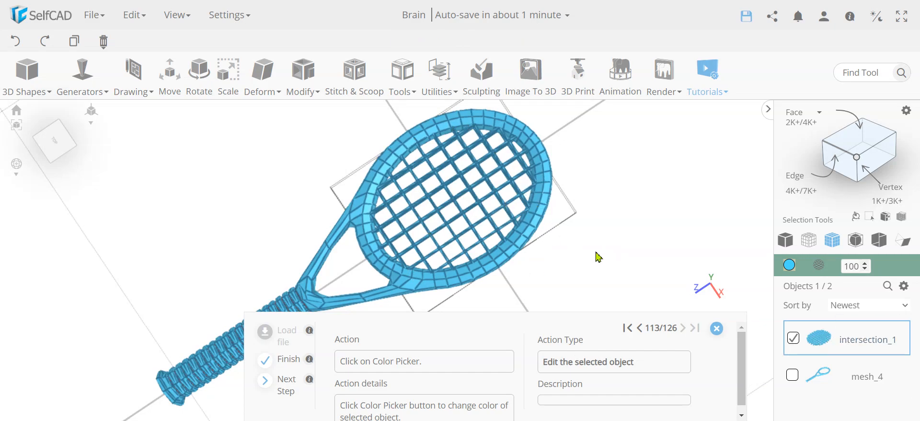
left_click(789, 264)
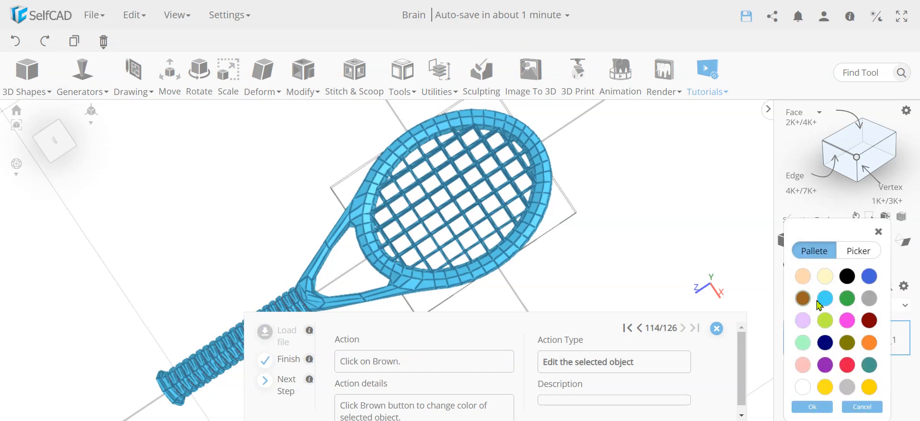
left_click(803, 298)
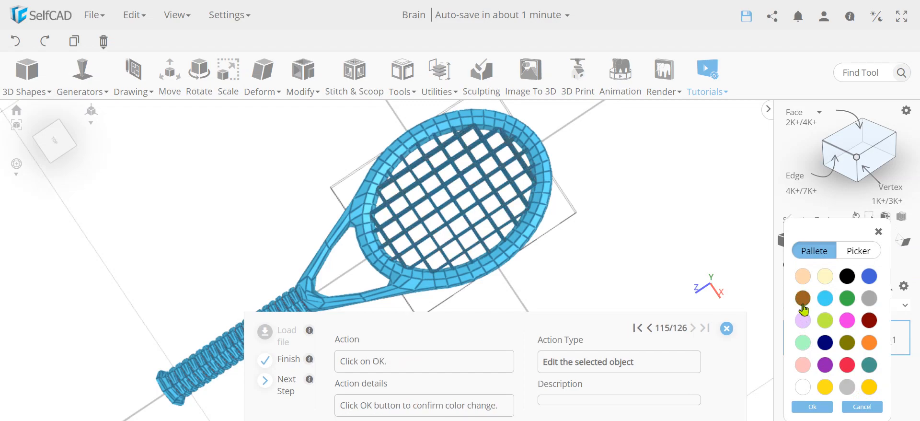
left_click(812, 407)
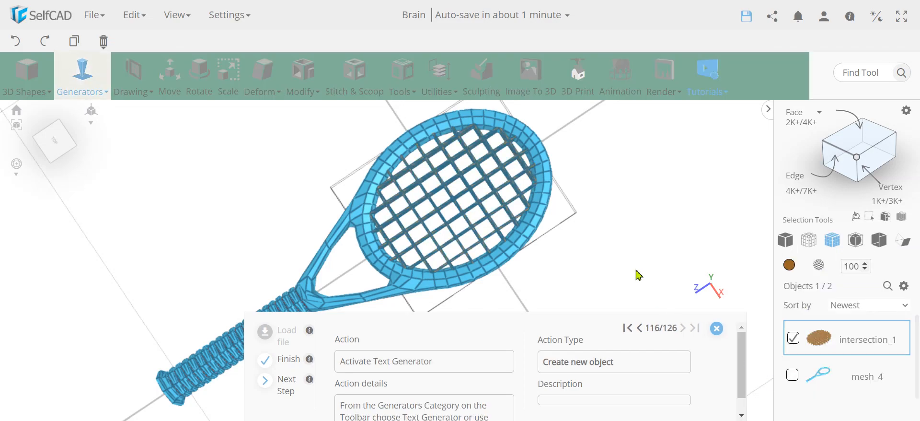
Start a Text Generator object with the text W and a height of 5.
right_click_drag(553, 212, 560, 202)
mouse_move(384, 220)
right_mouse_down()
mouse_move(418, 203)
mouse_move(434, 209)
mouse_move(427, 243)
mouse_move(448, 251)
mouse_move(556, 215)
right_mouse_up()
left_click(89, 72)
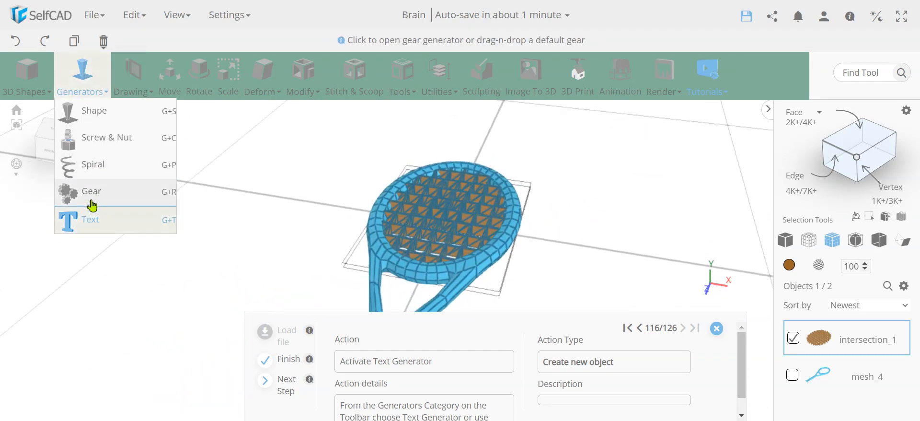
left_click(96, 223)
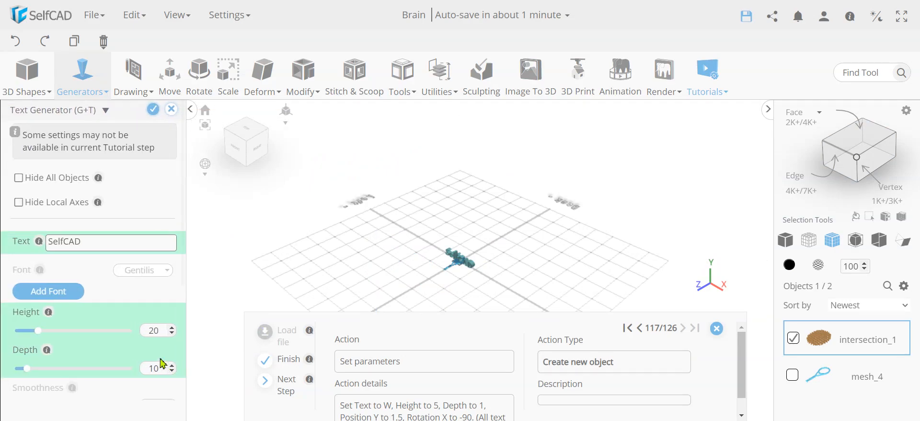
double_click(79, 244)
type("W")
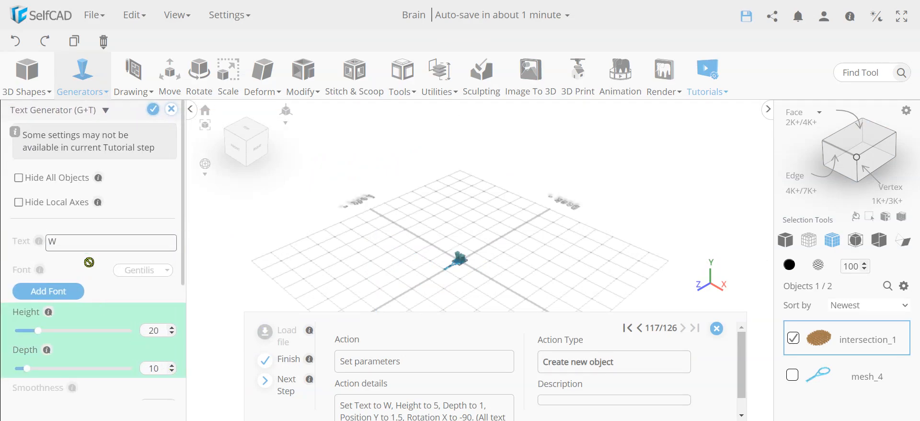
double_click(157, 330)
scroll(149, 351, "down", 4)
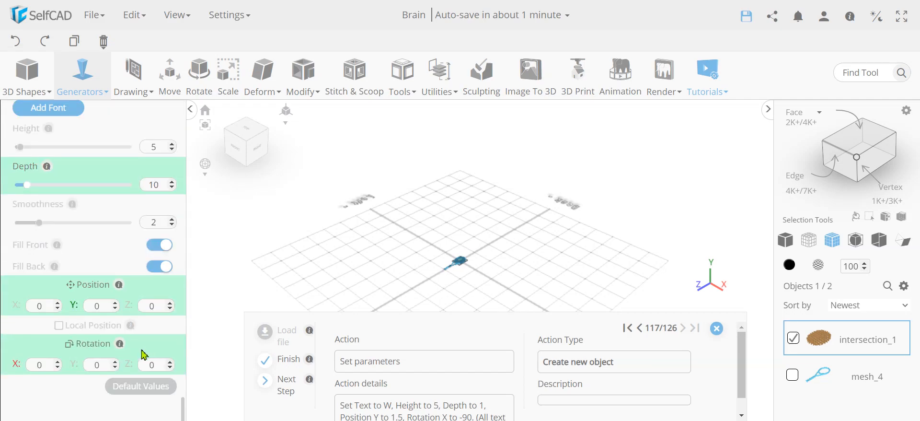
Set the letter's X rotation to -90 and its depth to 1.
key("BackSpace")
type("-90")
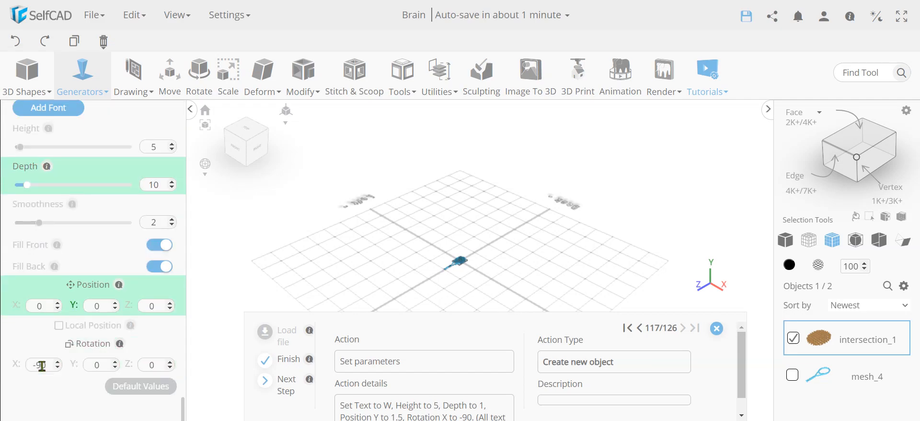
scroll(467, 273, "up", 5)
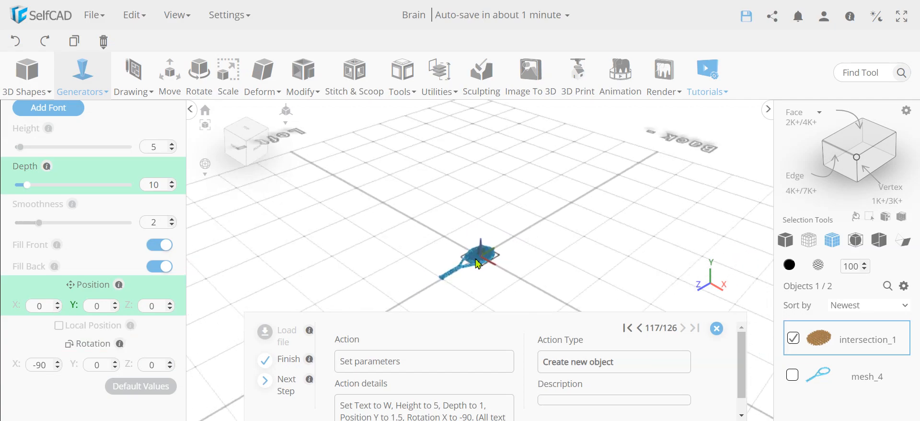
scroll(482, 267, "up", 6)
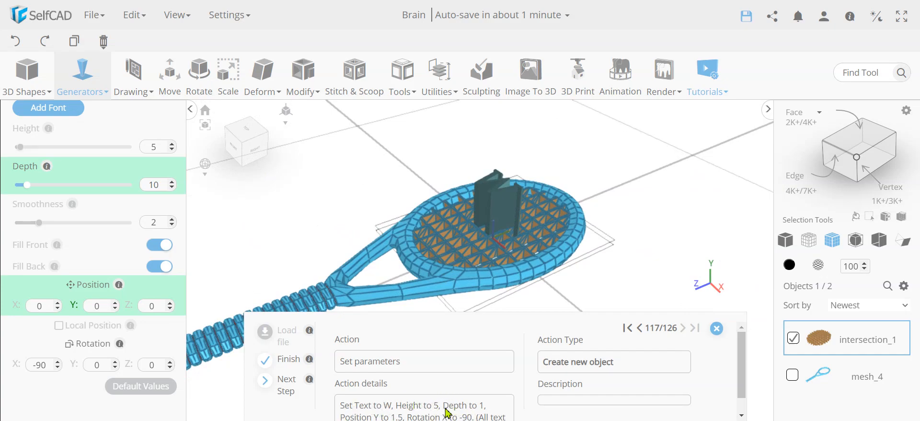
double_click(164, 192)
key("Return")
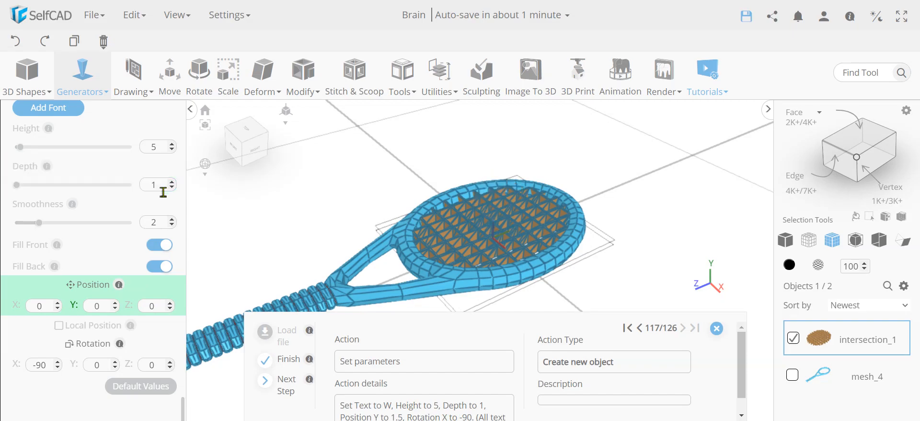
Set the letter's Y position to 1.5 so it sits in the strings, and finalize the text.
scroll(496, 254, "up", 8)
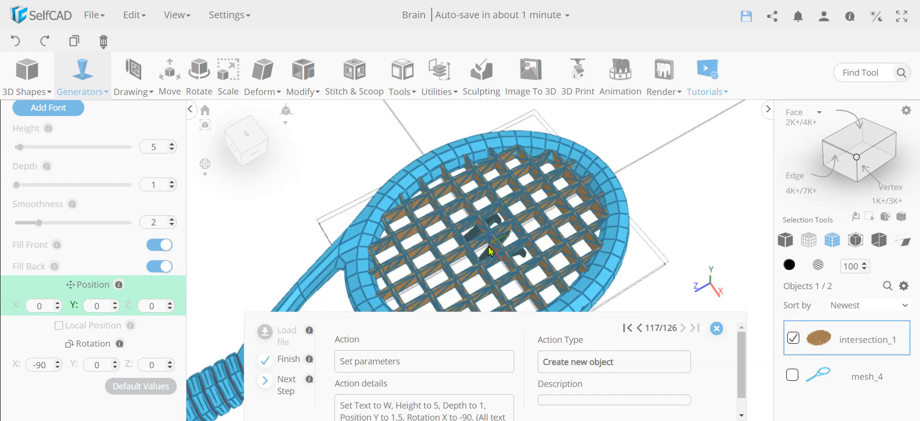
right_click_drag(494, 250, 437, 169)
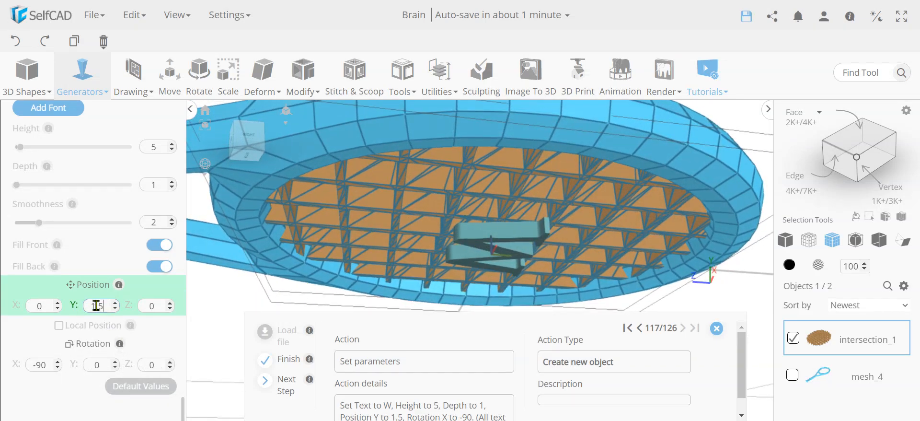
key("Return")
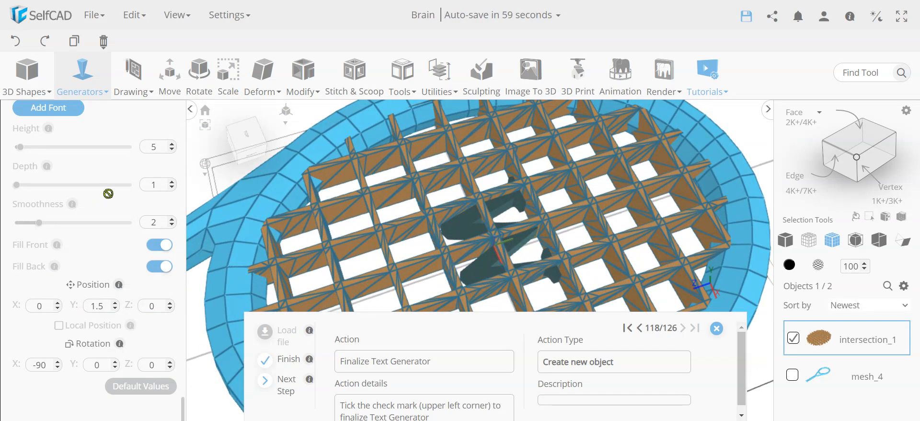
left_click(152, 110)
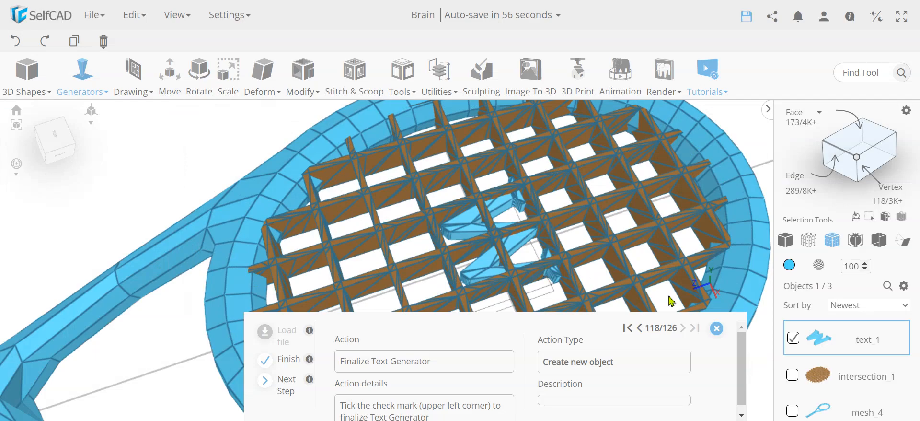
Color the letter W maroon from the palette and confirm the change.
left_click(789, 264)
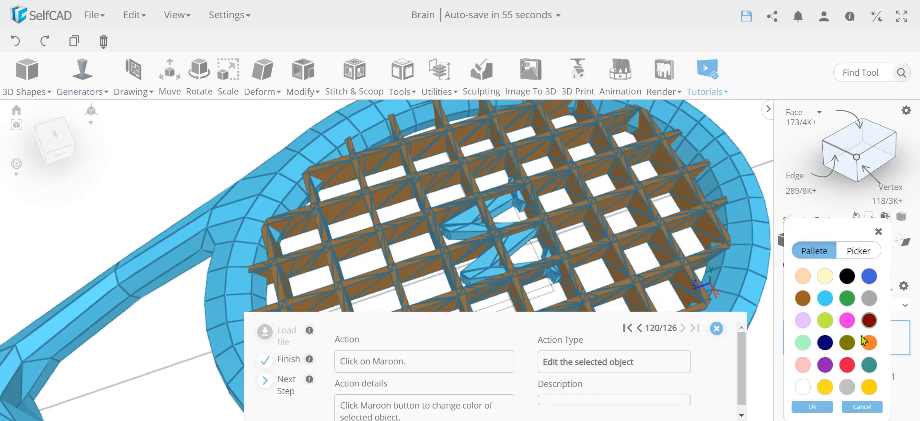
left_click(869, 320)
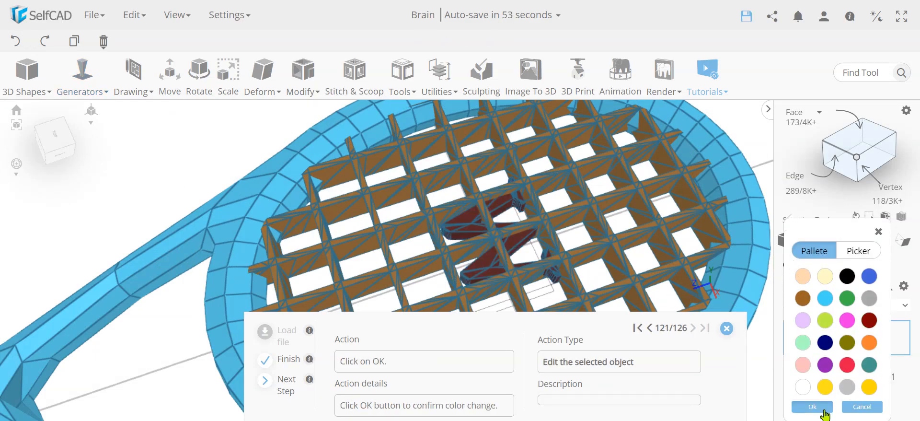
left_click(824, 408)
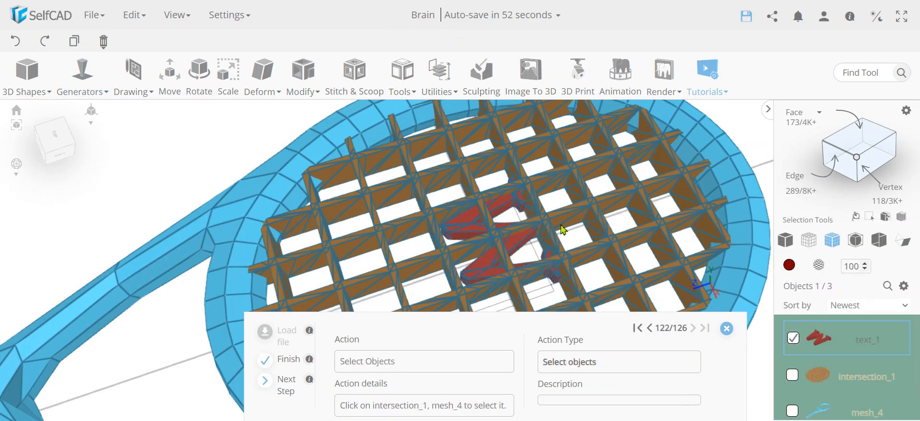
Add intersection_1 and mesh_4 to the selected text and merge all three with a Stitch & Scoop Union.
left_click(792, 375)
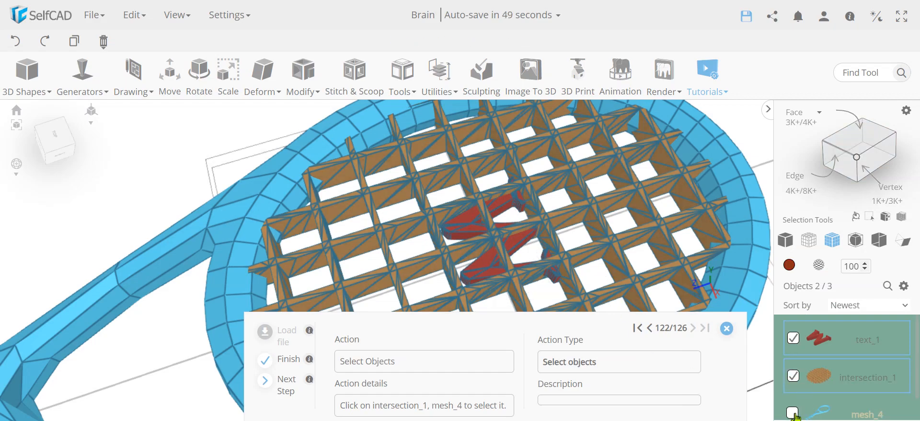
left_click(793, 413)
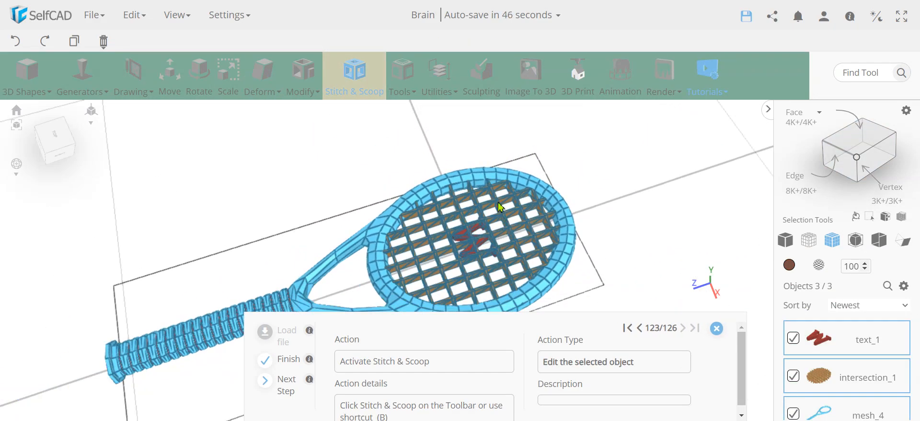
left_click(357, 86)
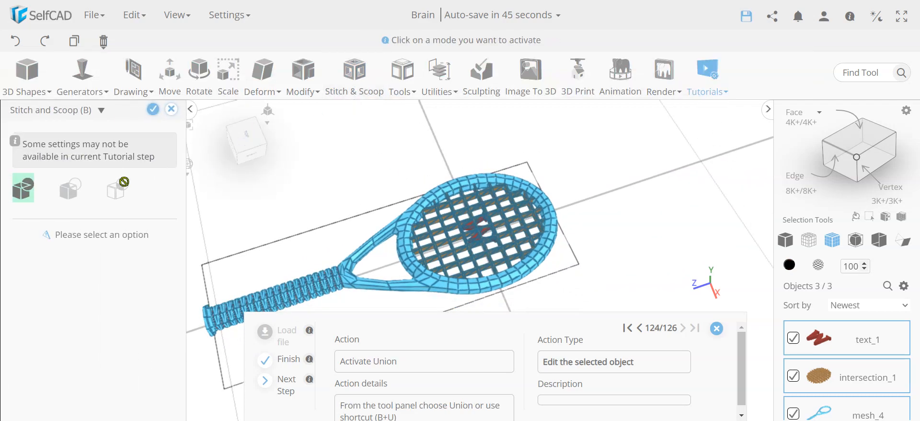
left_click(24, 188)
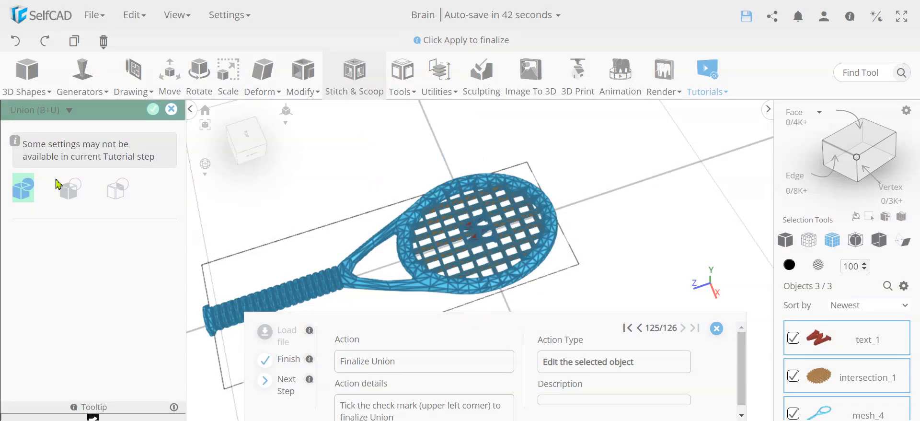
left_click(153, 110)
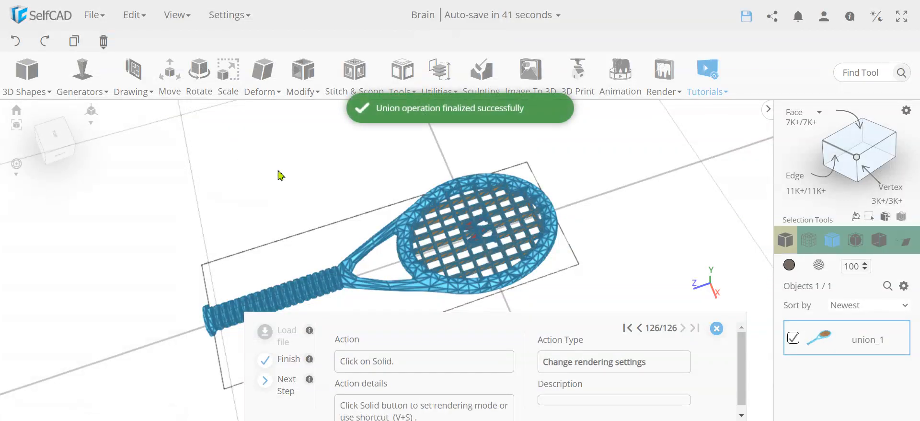
Switch the display to Solid rendering mode and close the completed tutorial's instructions.
left_click(786, 240)
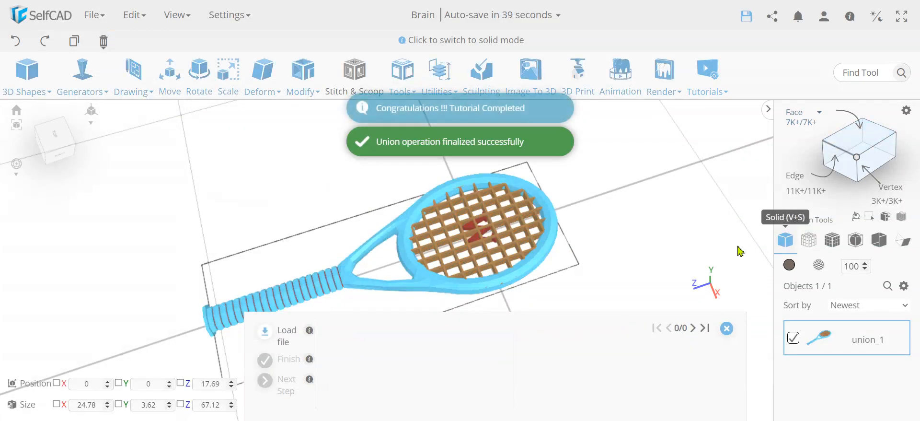
right_click_drag(276, 239, 439, 245)
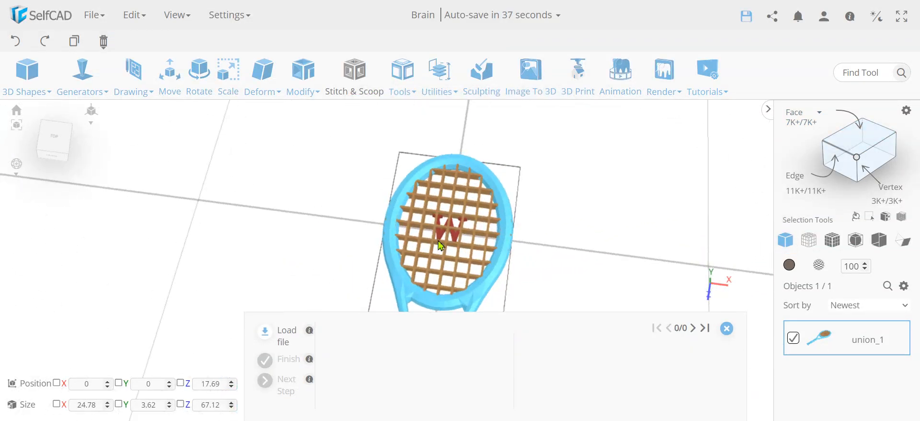
left_click(726, 328)
Examine the finished racket's head, strings and letter W from several angles and distances.
scroll(453, 268, "up", 3)
middle_click_drag(463, 302, 478, 246)
scroll(480, 246, "down", 5)
right_click_drag(490, 290, 329, 308)
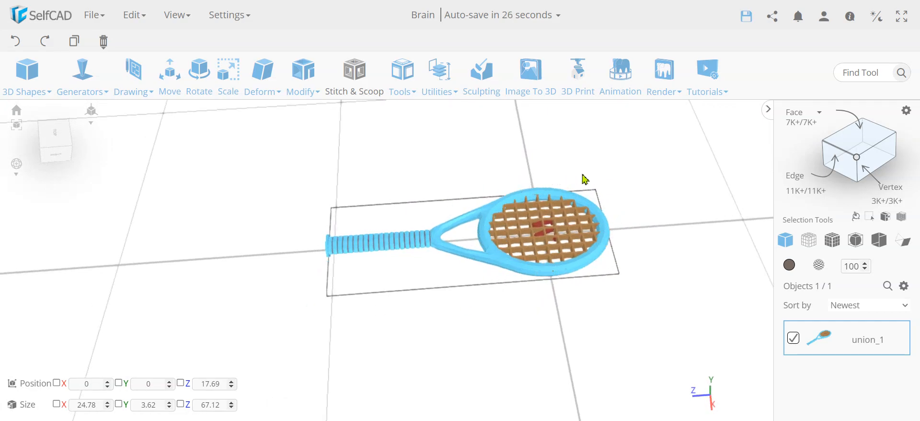
right_click_drag(534, 285, 495, 232)
right_click_drag(628, 215, 579, 269)
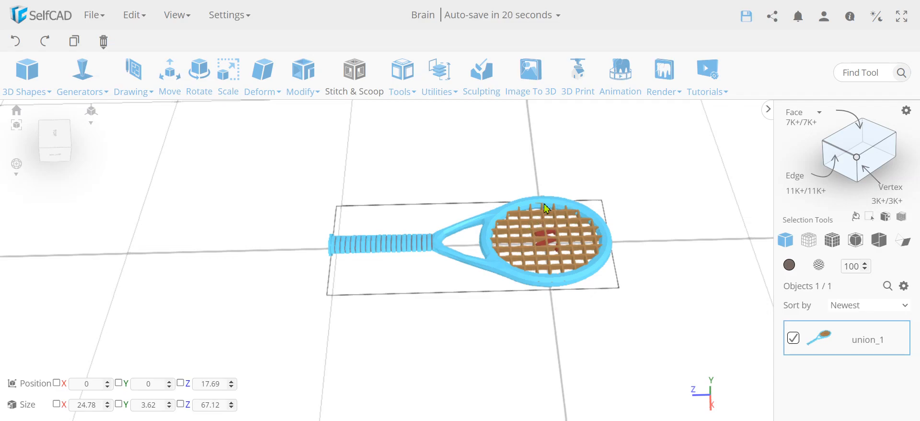
right_click_drag(554, 277, 612, 228)
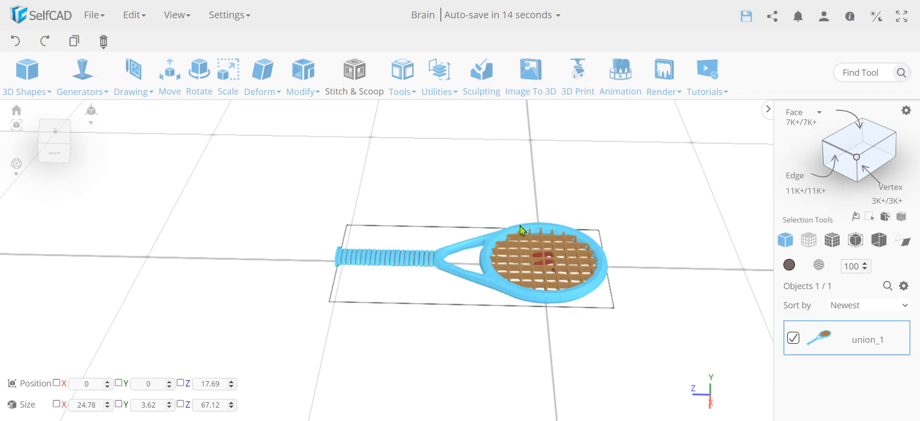
scroll(527, 307, "up", 10)
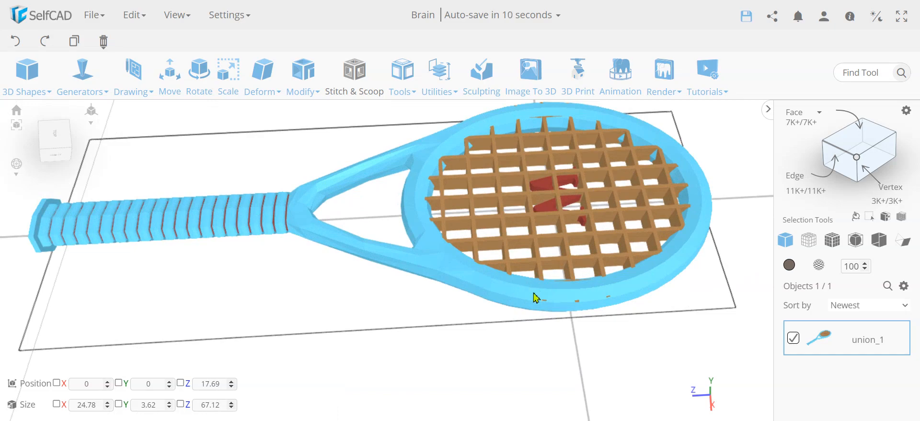
scroll(543, 293, "down", 6)
right_click_drag(577, 289, 681, 281)
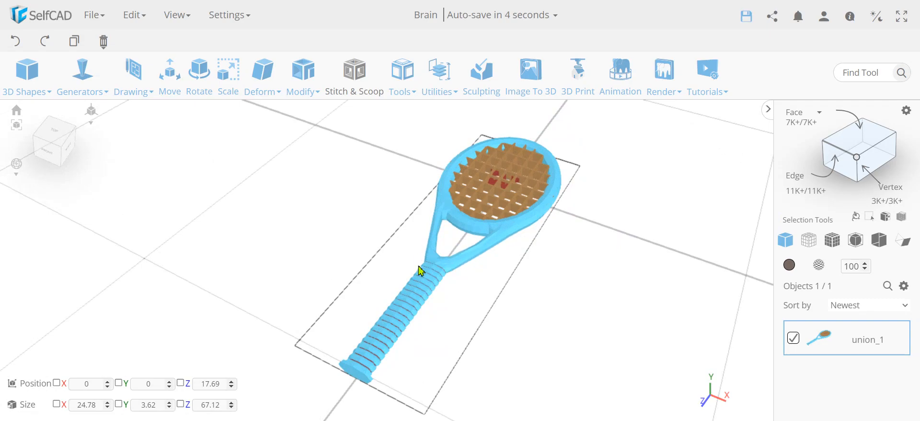
Examine the racket's grooved handle up close, and view the whole model from the side and above.
right_click_drag(444, 260, 373, 252)
scroll(349, 306, "up", 6)
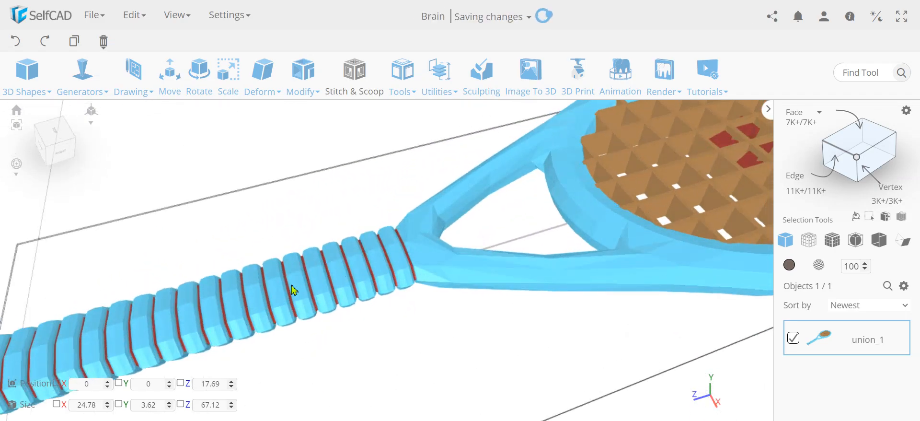
scroll(384, 261, "down", 5)
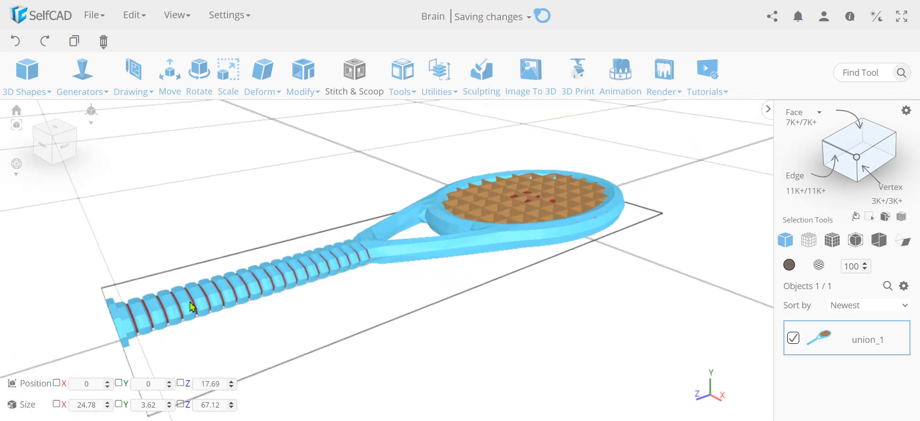
right_click_drag(330, 288, 162, 284)
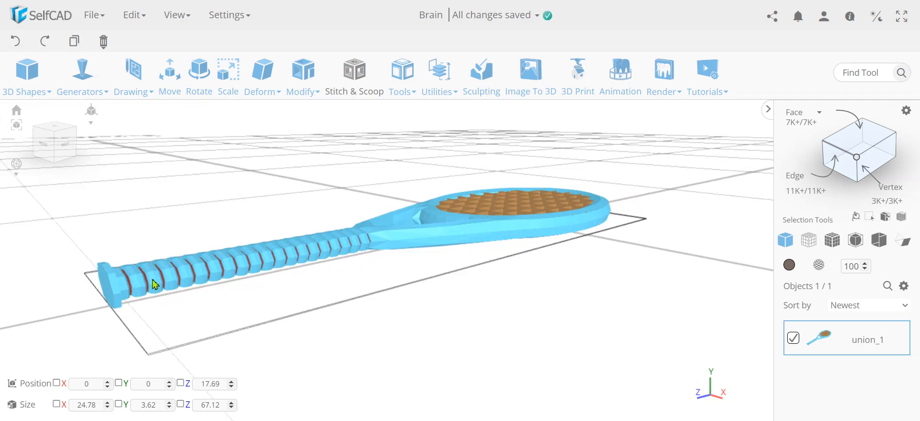
right_click_drag(107, 278, 462, 142)
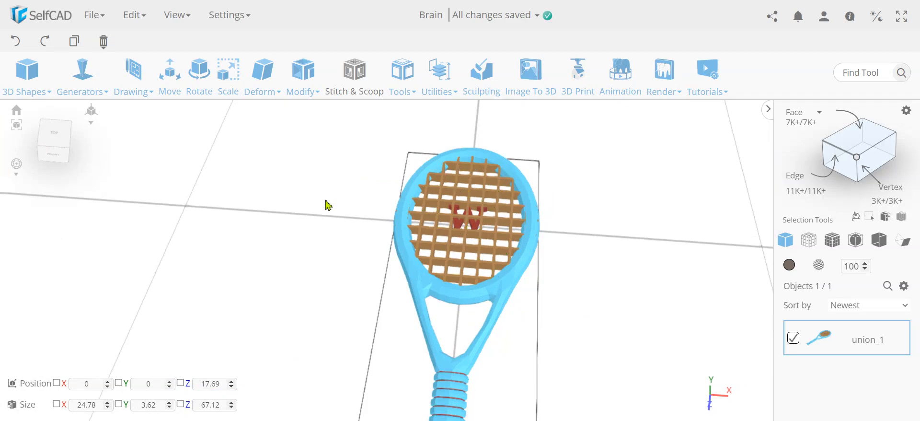
left_click(302, 74)
left_click_drag(572, 314, 486, 229)
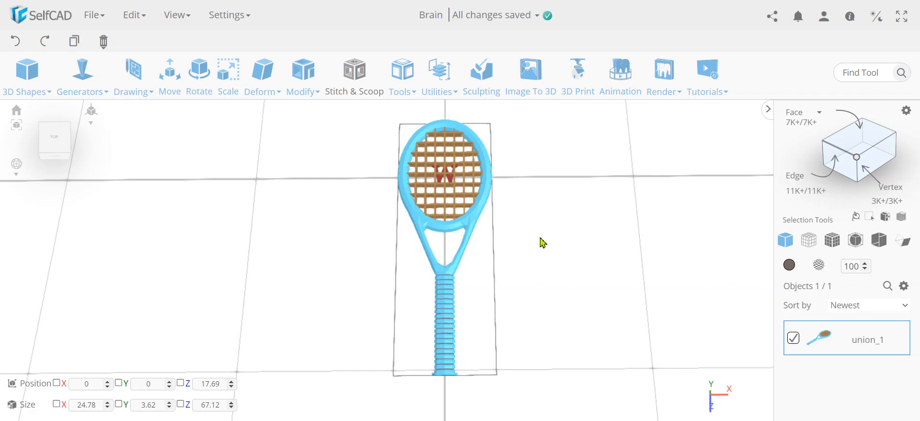
right_click_drag(545, 274, 420, 260)
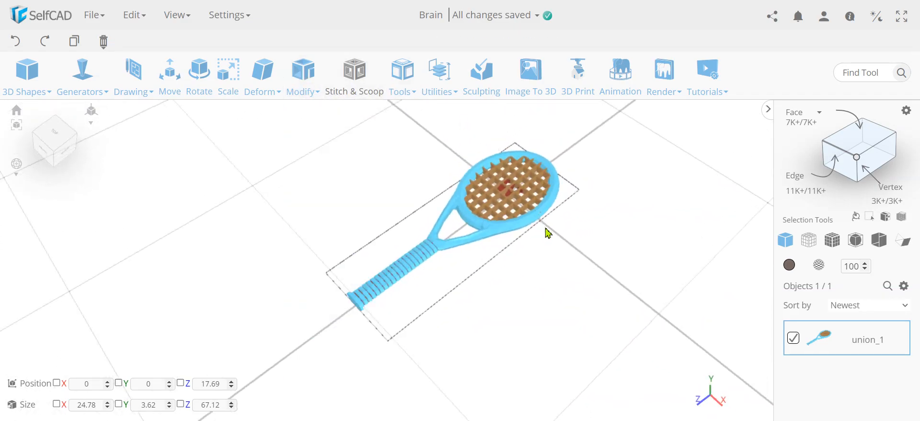